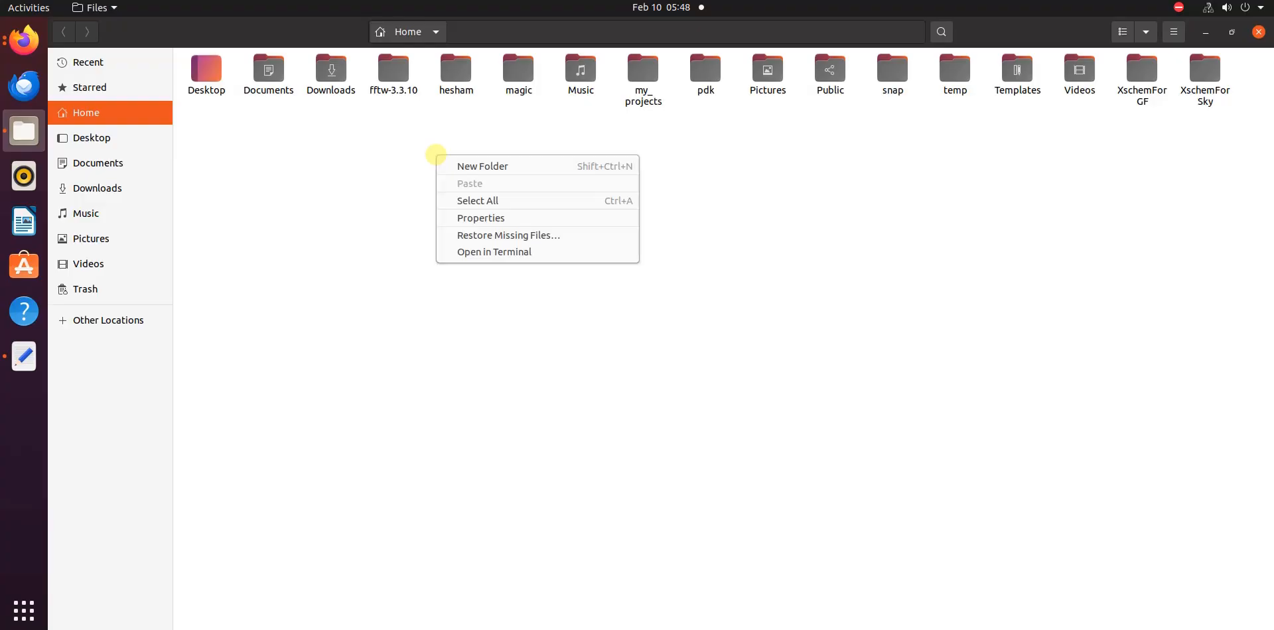
# Create a folder named first_project in the Home directory and open it
pyautogui.click(455, 165)
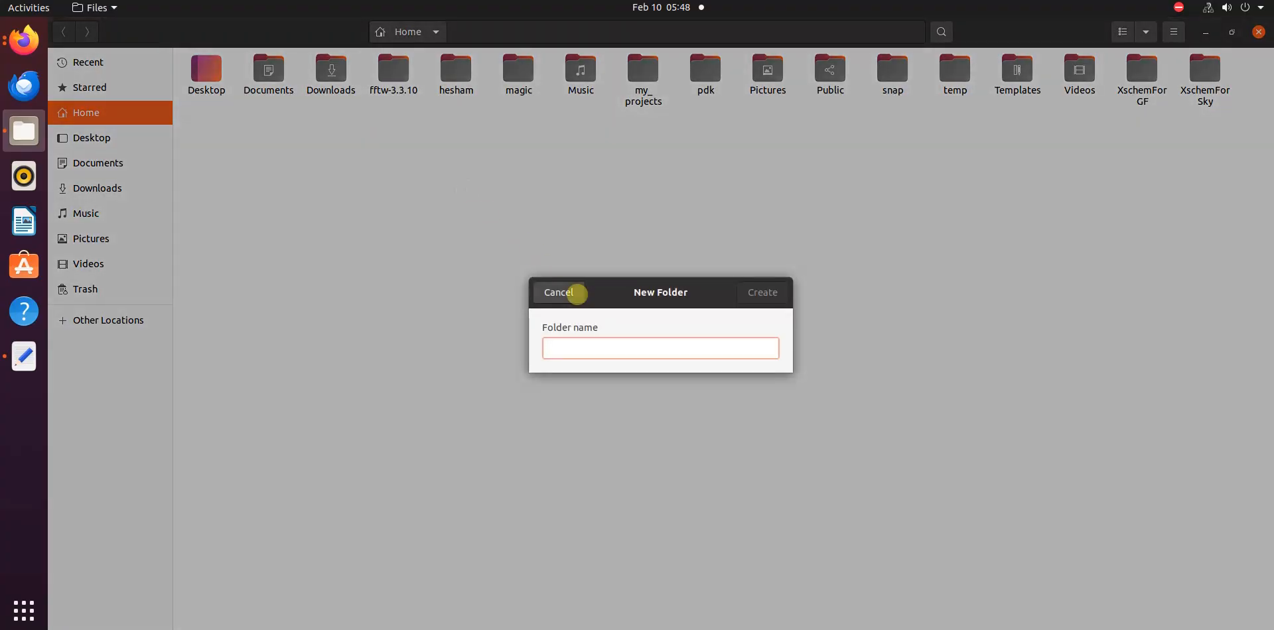
pyautogui.write('first_project')
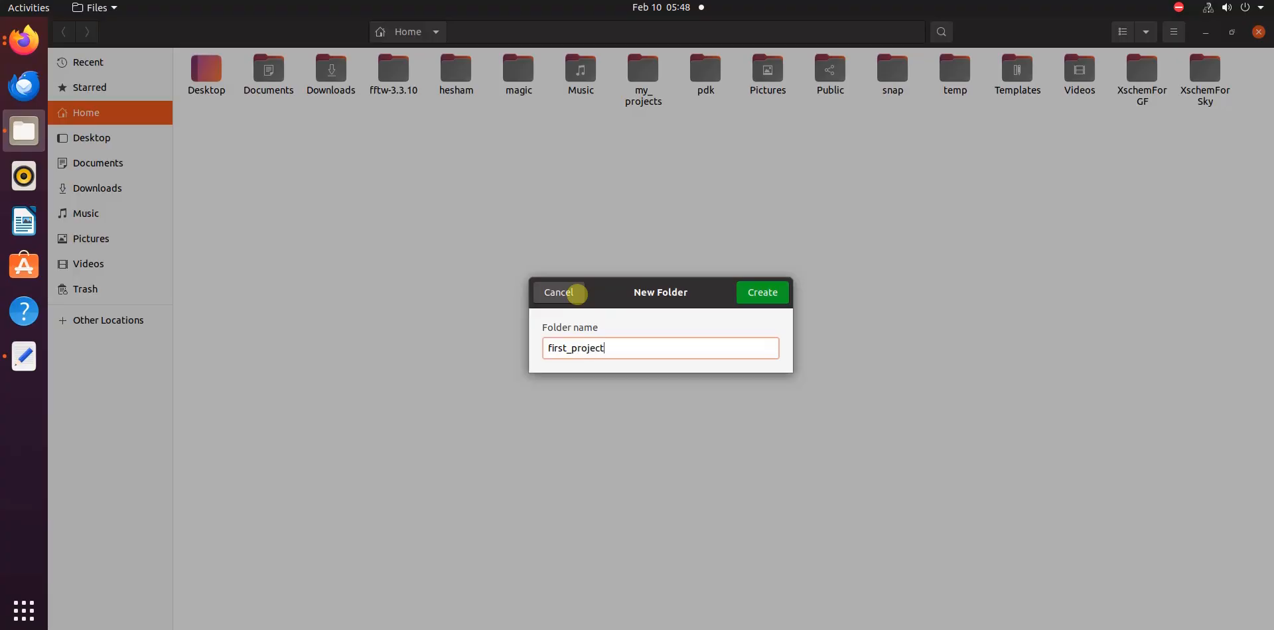
pyautogui.press('Return')
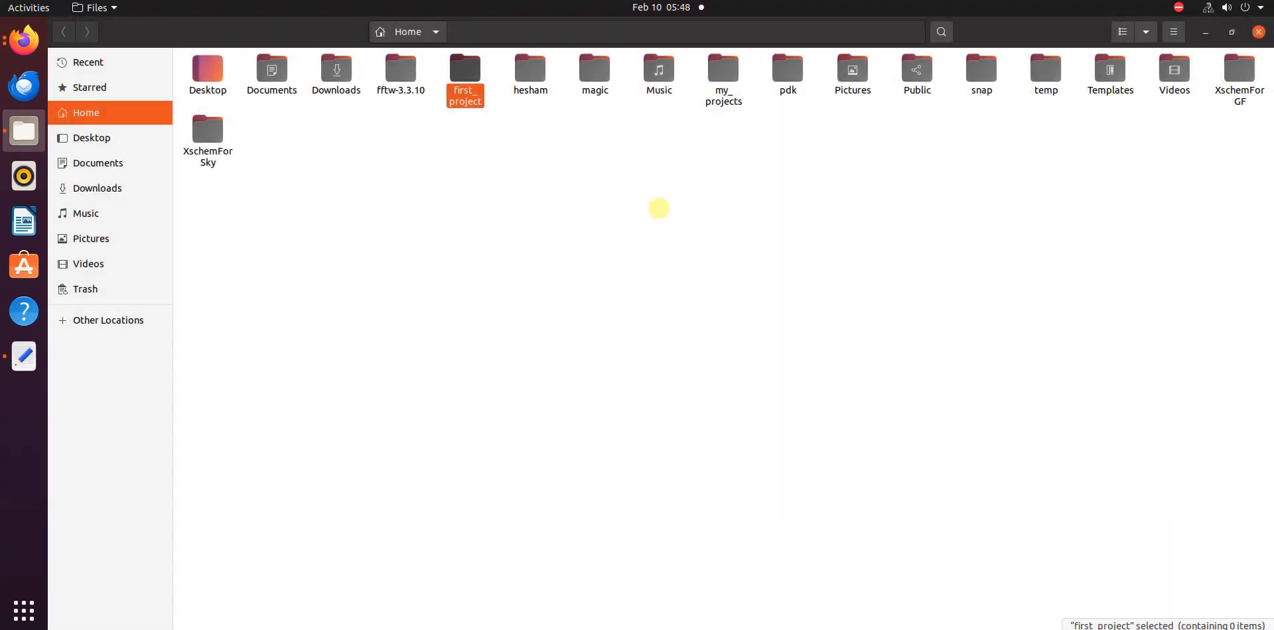
pyautogui.doubleClick(471, 75)
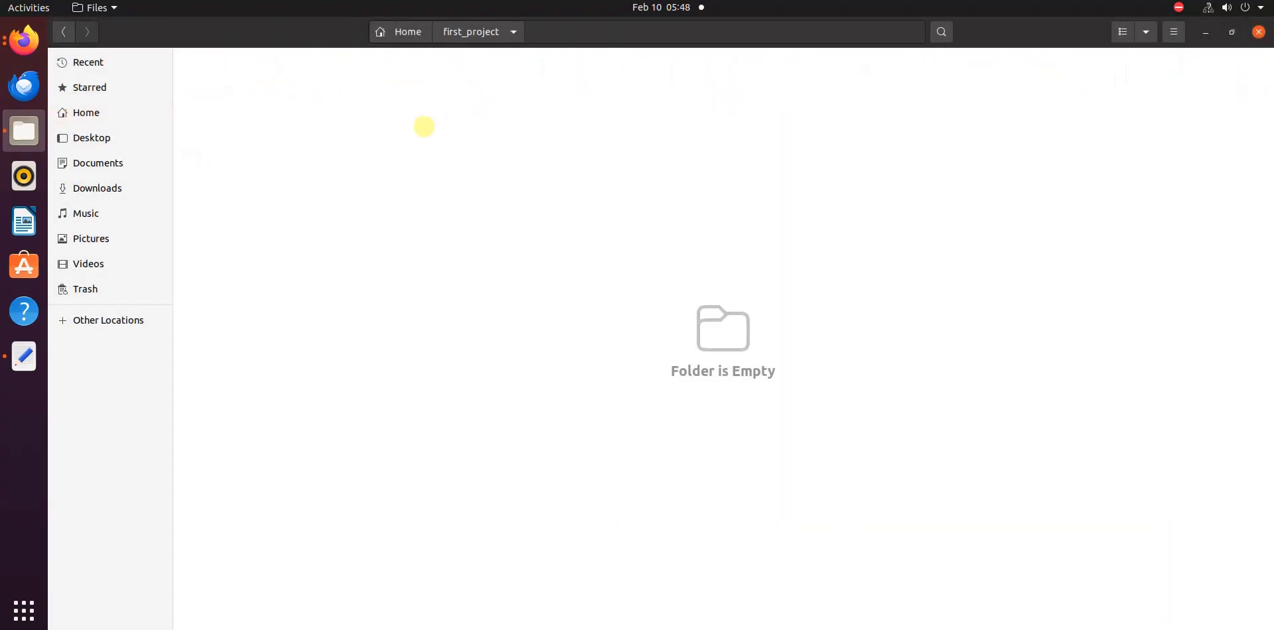
# Open a terminal in the first_project folder and launch xschem from it, moving its window clear of the terminal prompt
pyautogui.rightClick(361, 107)
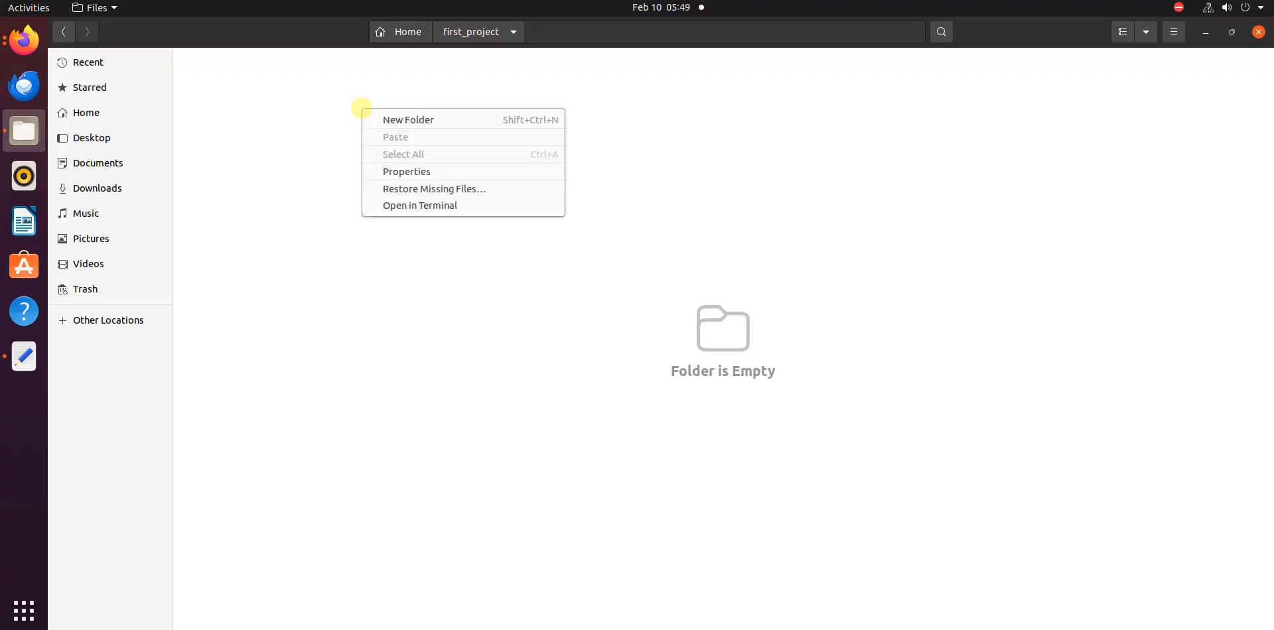
pyautogui.click(474, 207)
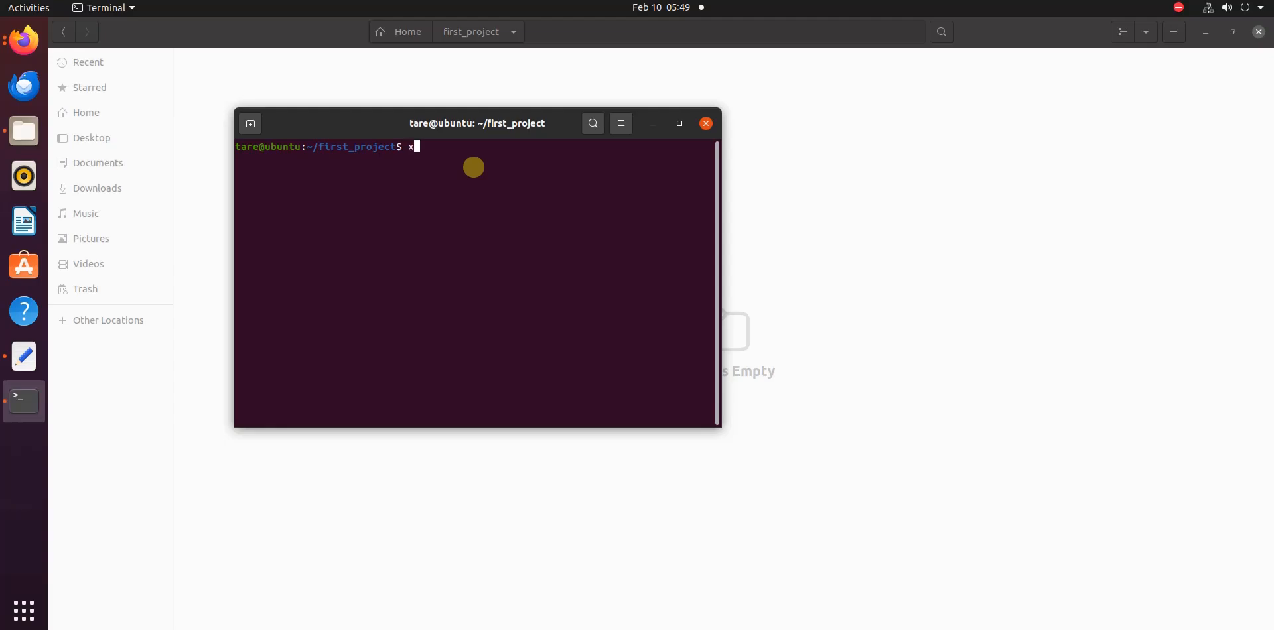
pyautogui.write('xschem')
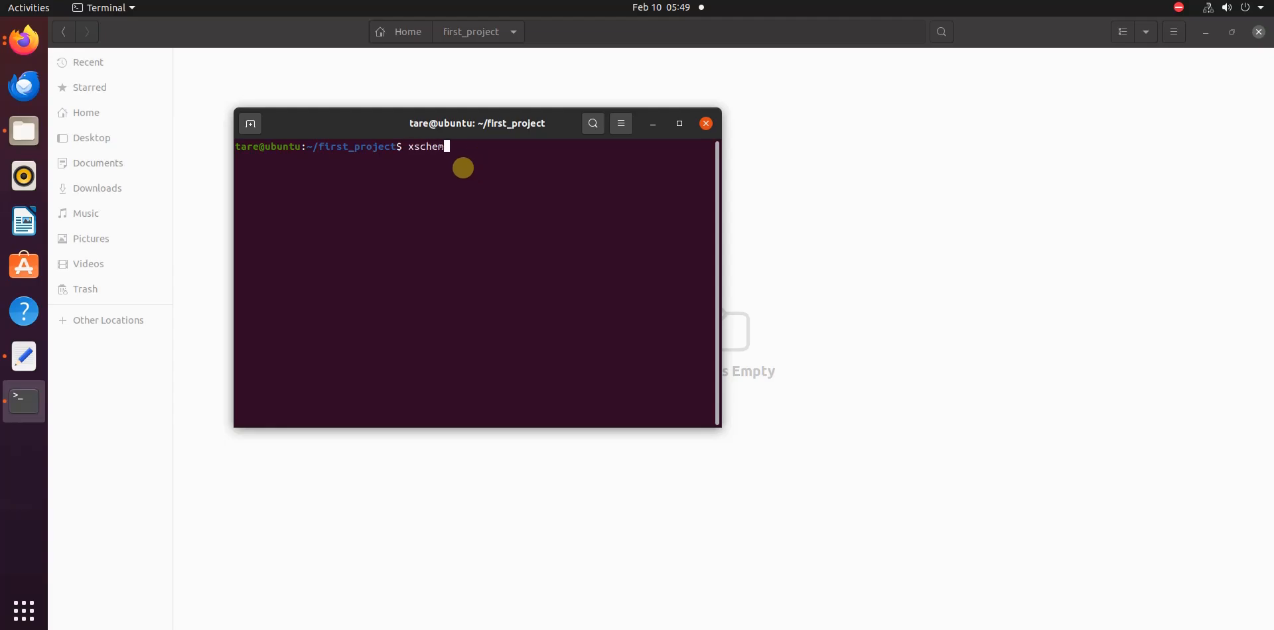
pyautogui.press('Return')
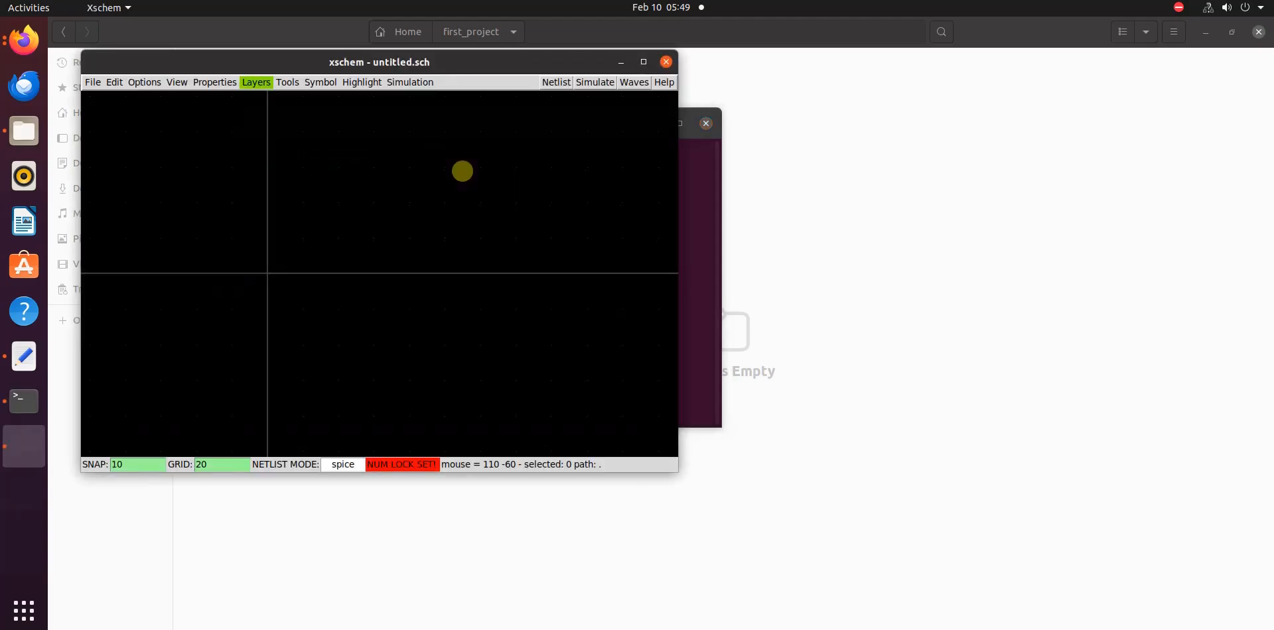
pyautogui.moveTo(462, 62); pyautogui.dragTo(775, 134)
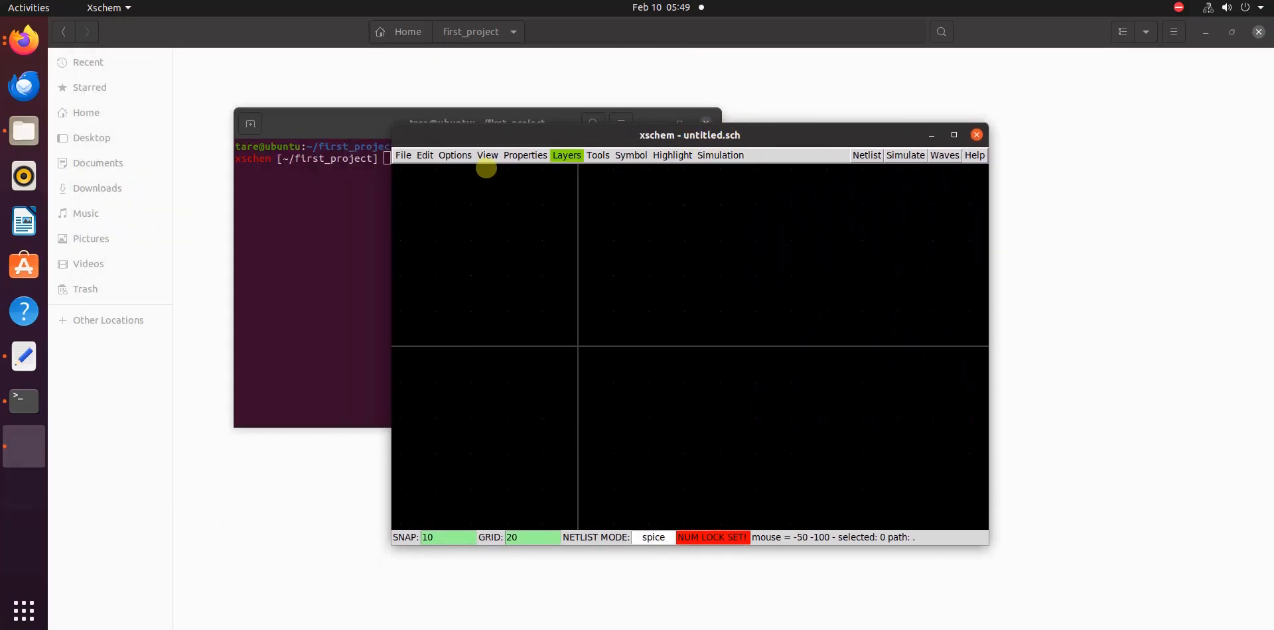
# Save the untitled schematic as rc_ckt.sch in the first_project folder
pyautogui.click(403, 157)
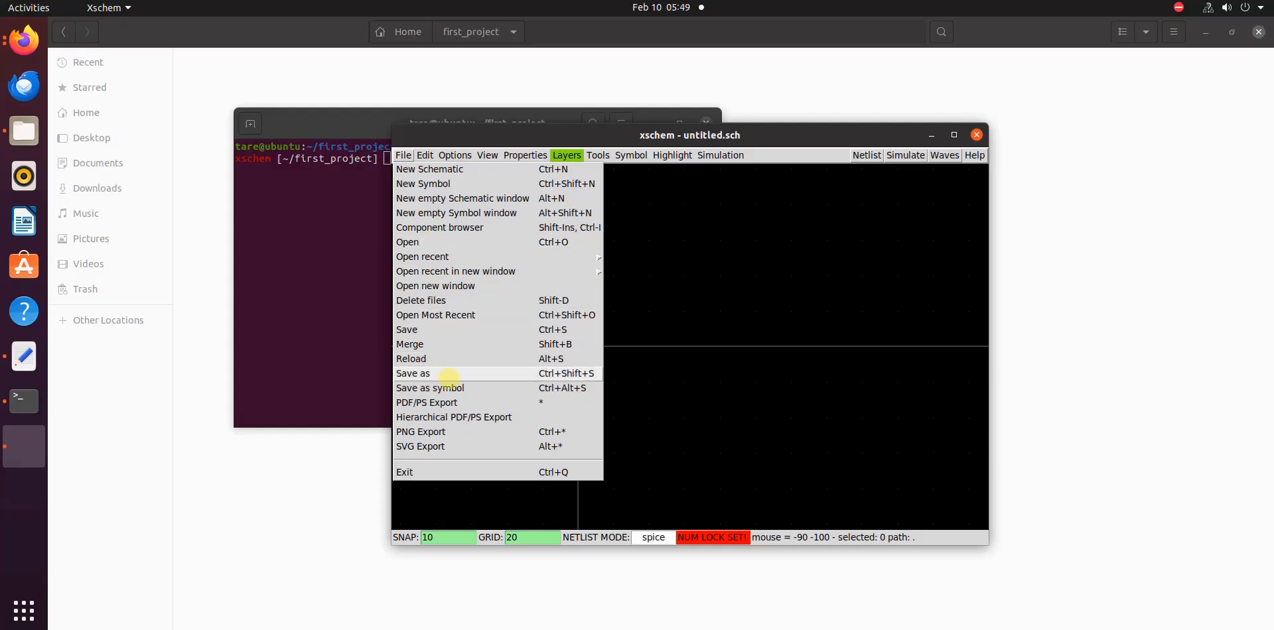
pyautogui.click(449, 375)
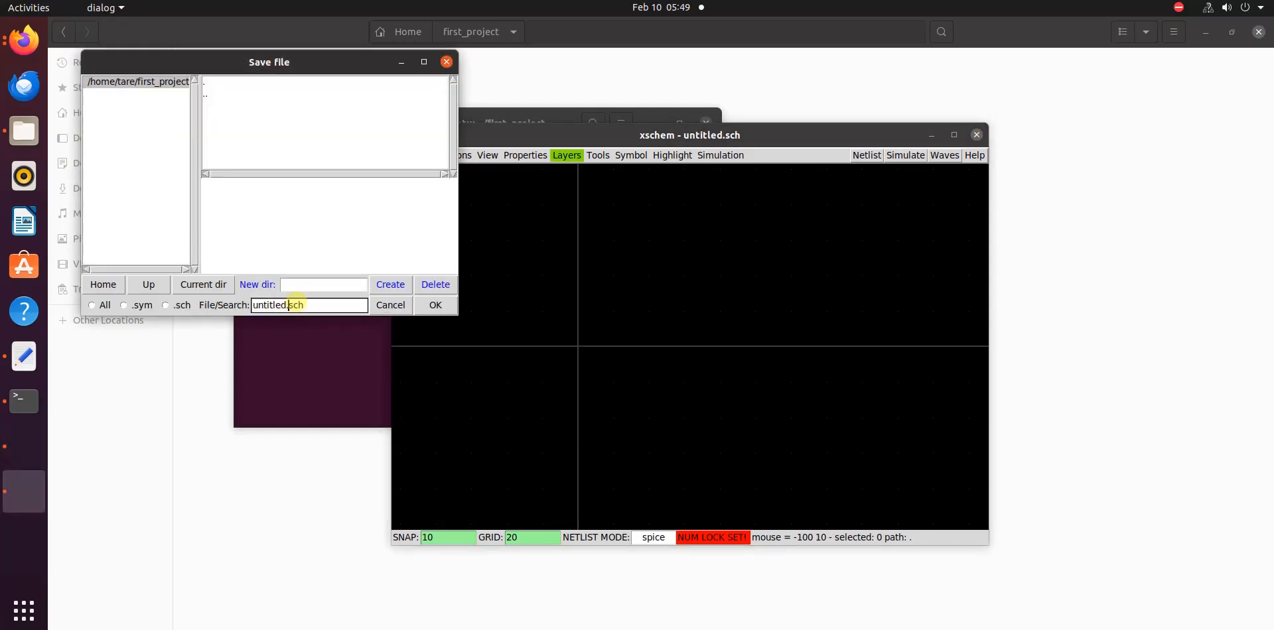
pyautogui.press('BackSpace')
pyautogui.press('BackSpace')
pyautogui.press('BackSpace')
pyautogui.click(437, 306)
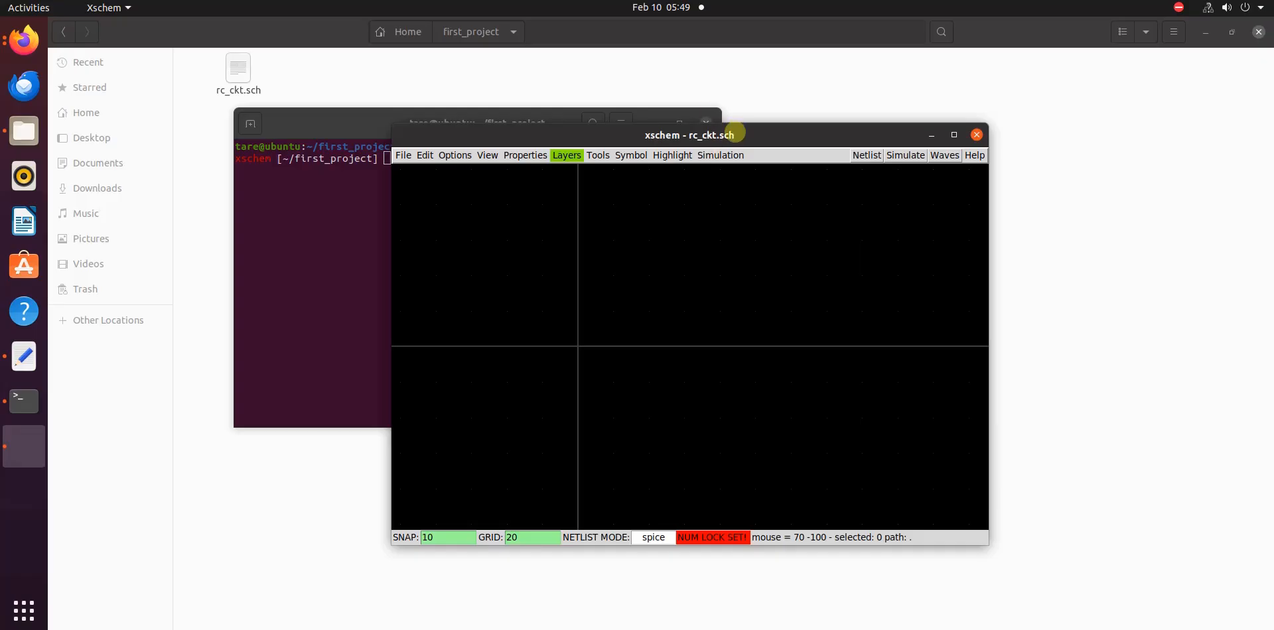
pyautogui.moveTo(707, 135); pyautogui.dragTo(640, 133)
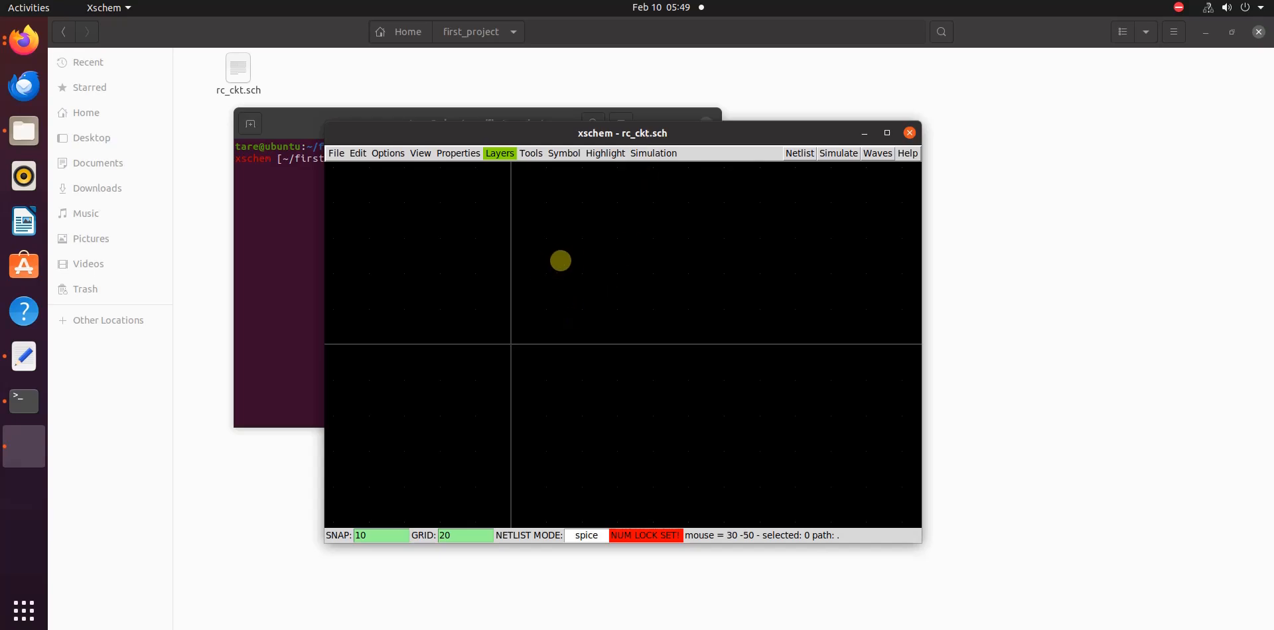
# Find res.sym in the devices symbol library and insert the resistor into the schematic
pyautogui.click(531, 153)
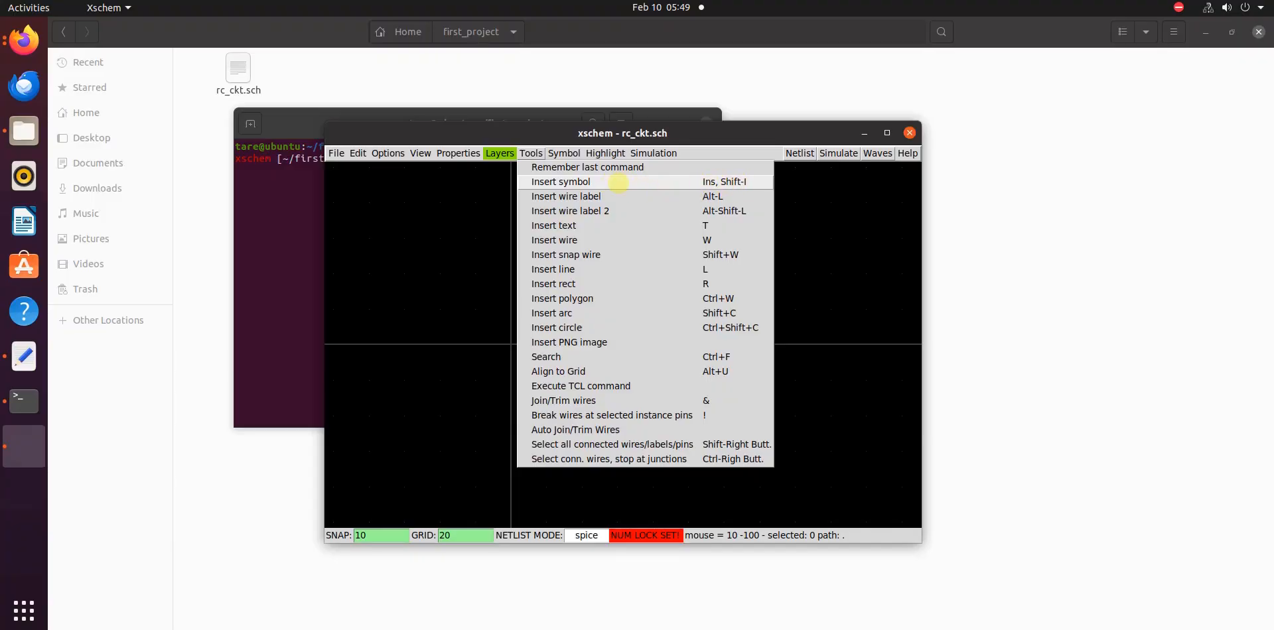
pyautogui.click(618, 183)
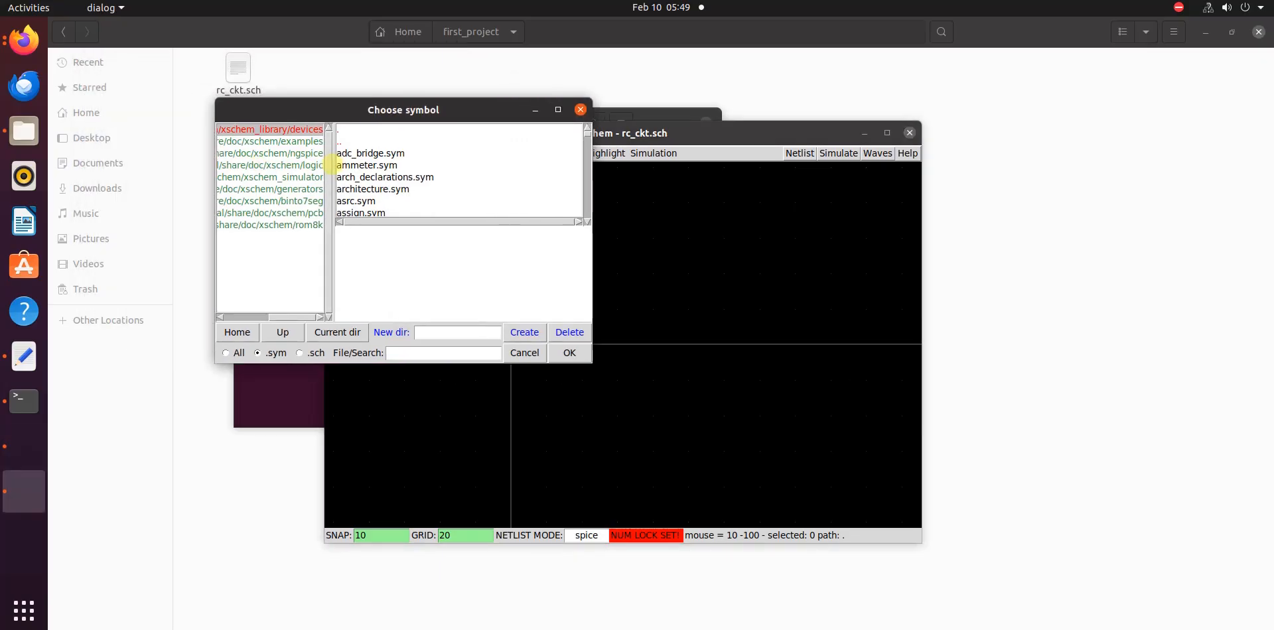
pyautogui.moveTo(330, 163); pyautogui.dragTo(368, 163)
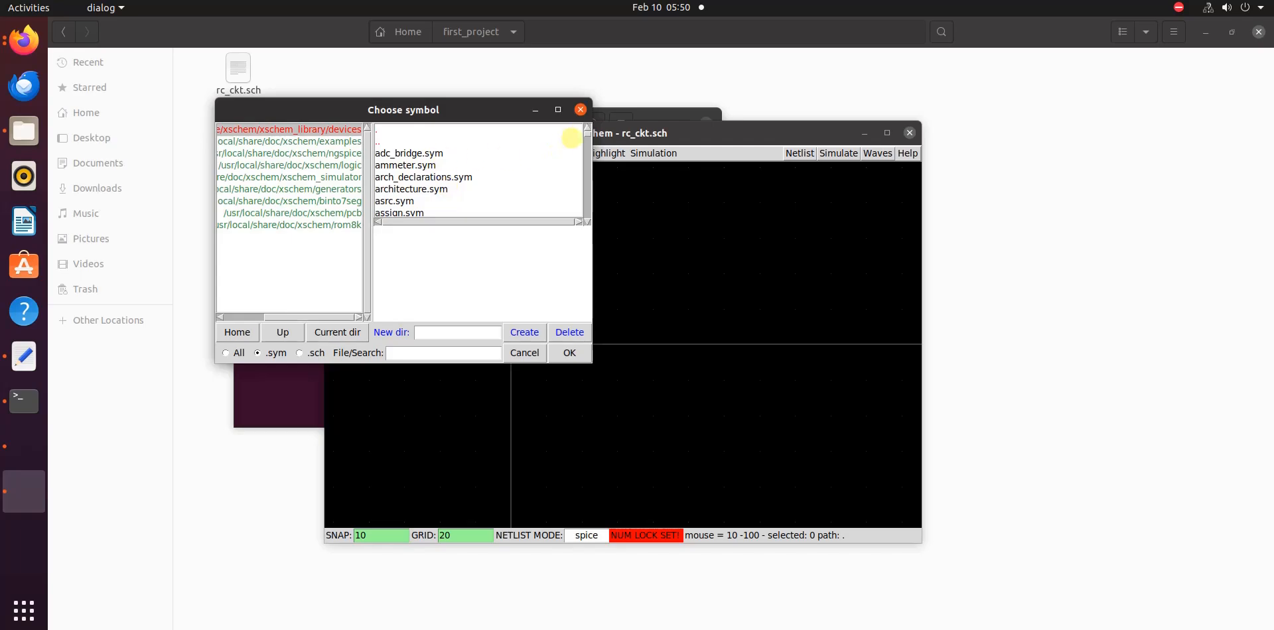
pyautogui.moveTo(585, 135); pyautogui.dragTo(590, 159)
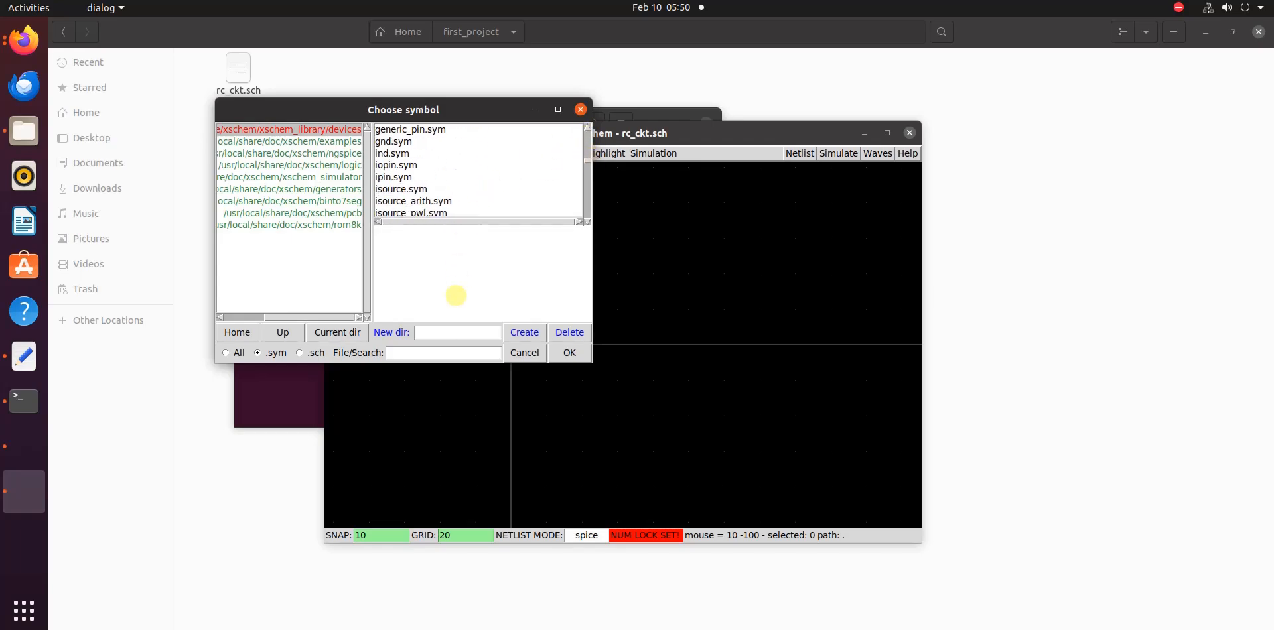
pyautogui.click(438, 352)
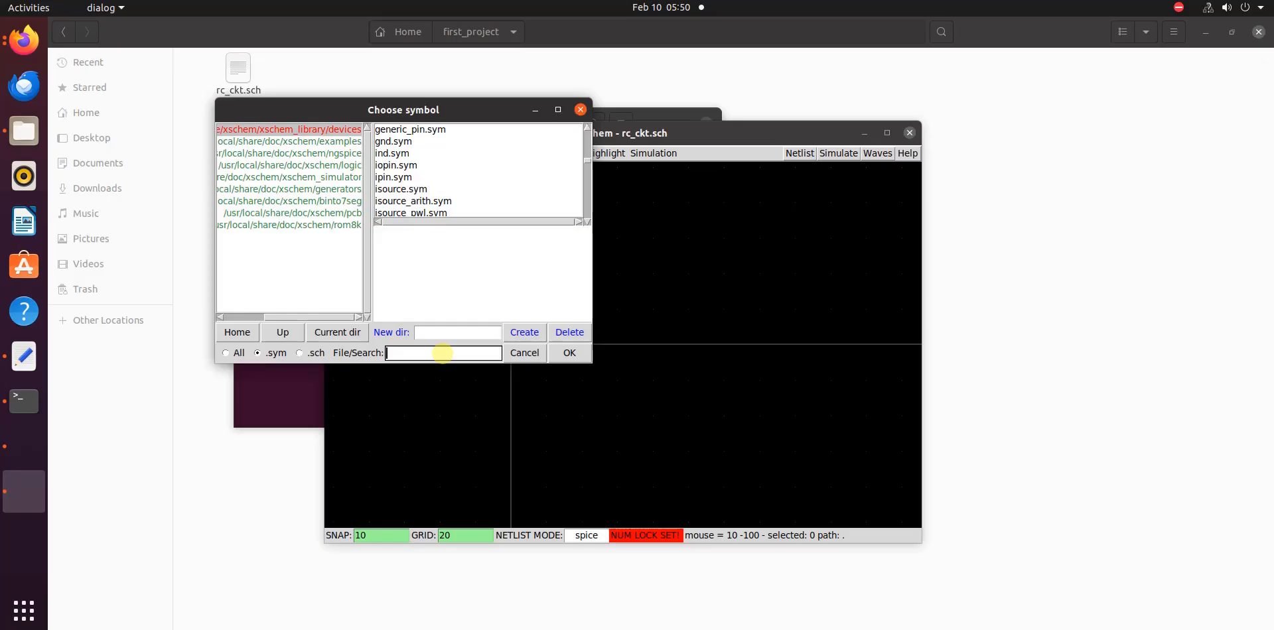
pyautogui.write('res')
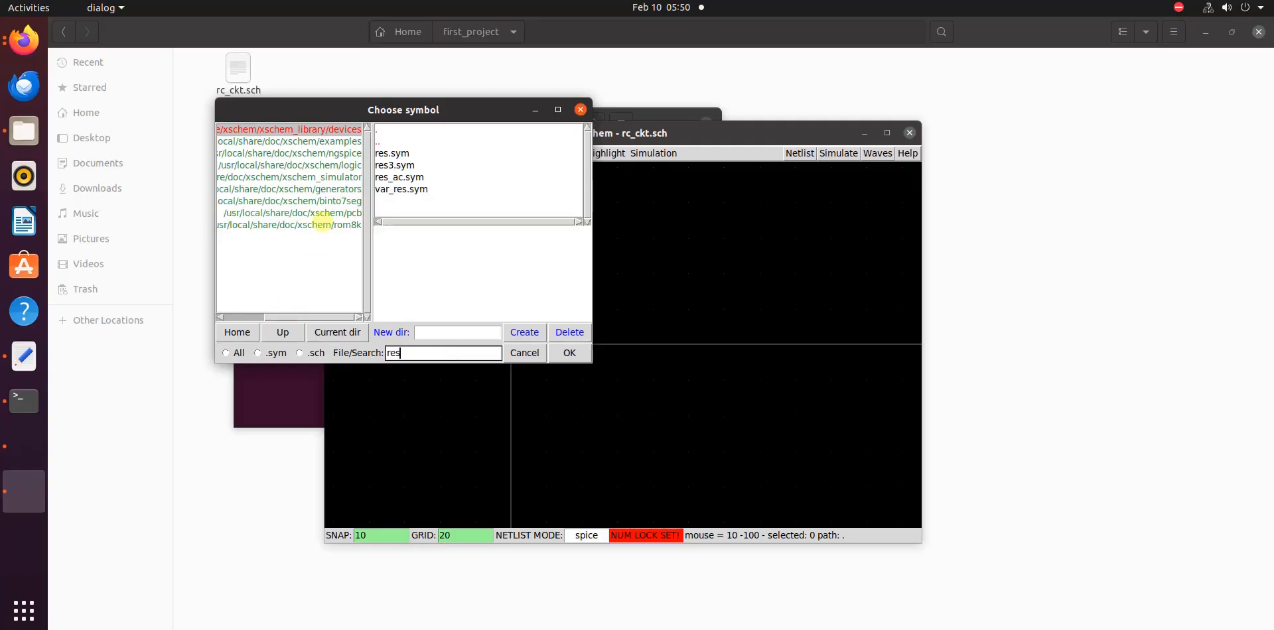
pyautogui.click(392, 153)
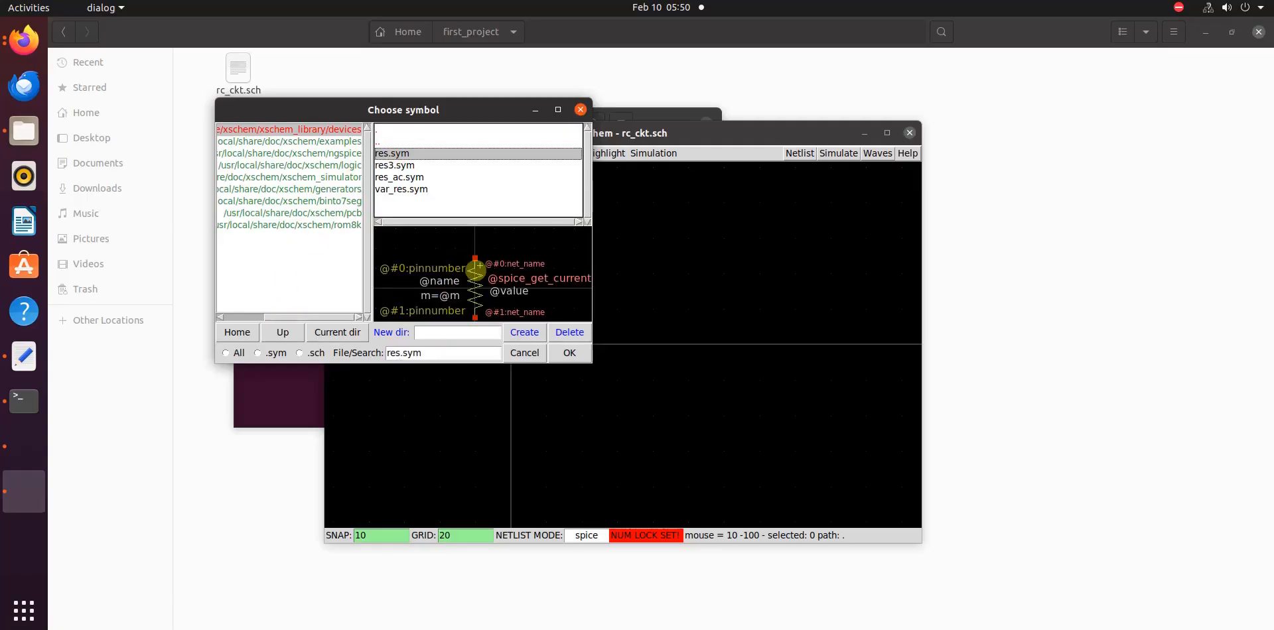
pyautogui.click(570, 353)
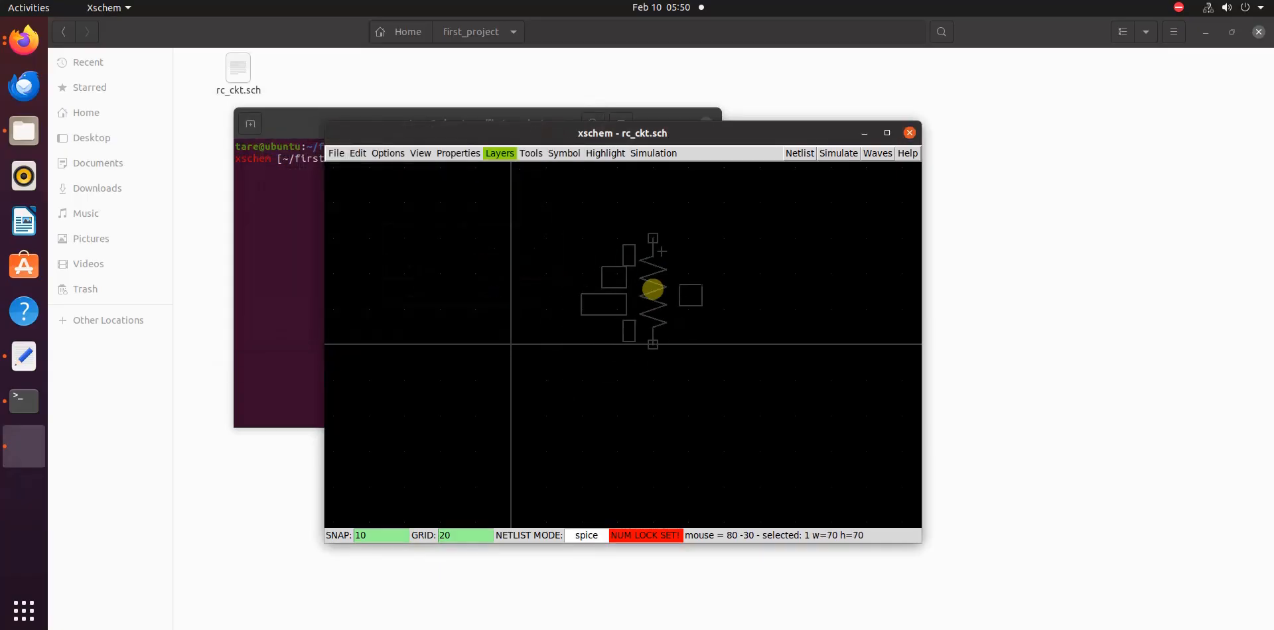
pyautogui.scroll(-1, 596, 317)
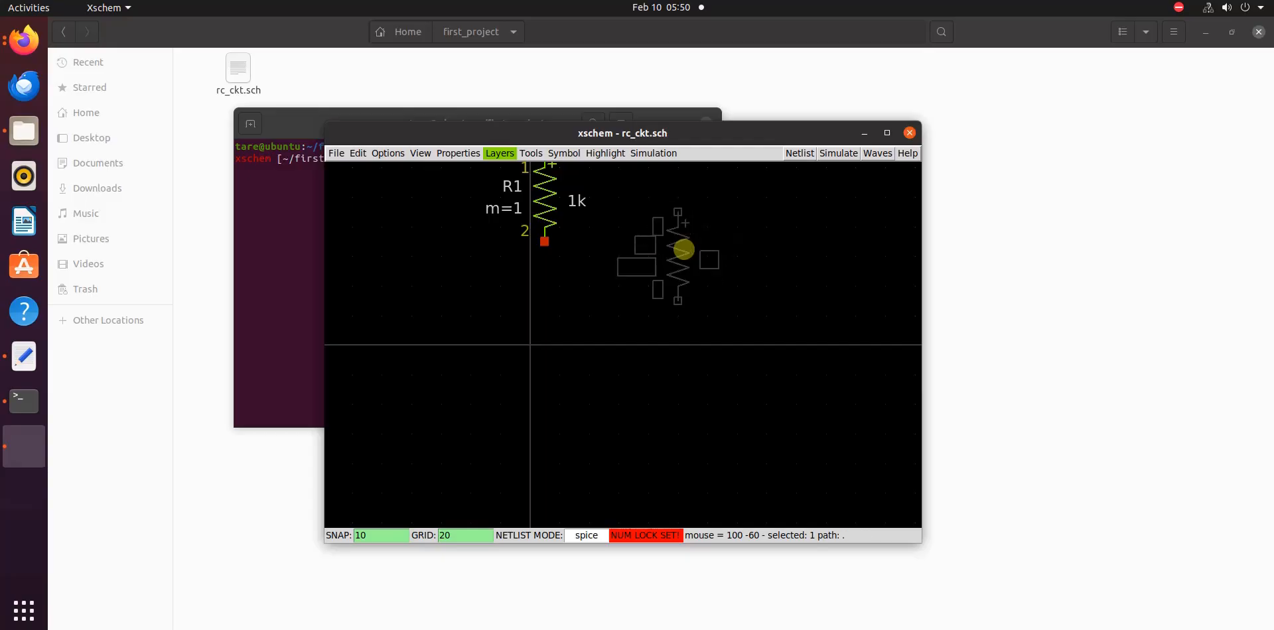
# Rotate resistor R1 to horizontal and place it above and to the right of the origin
pyautogui.hotkey('shift', 'r')
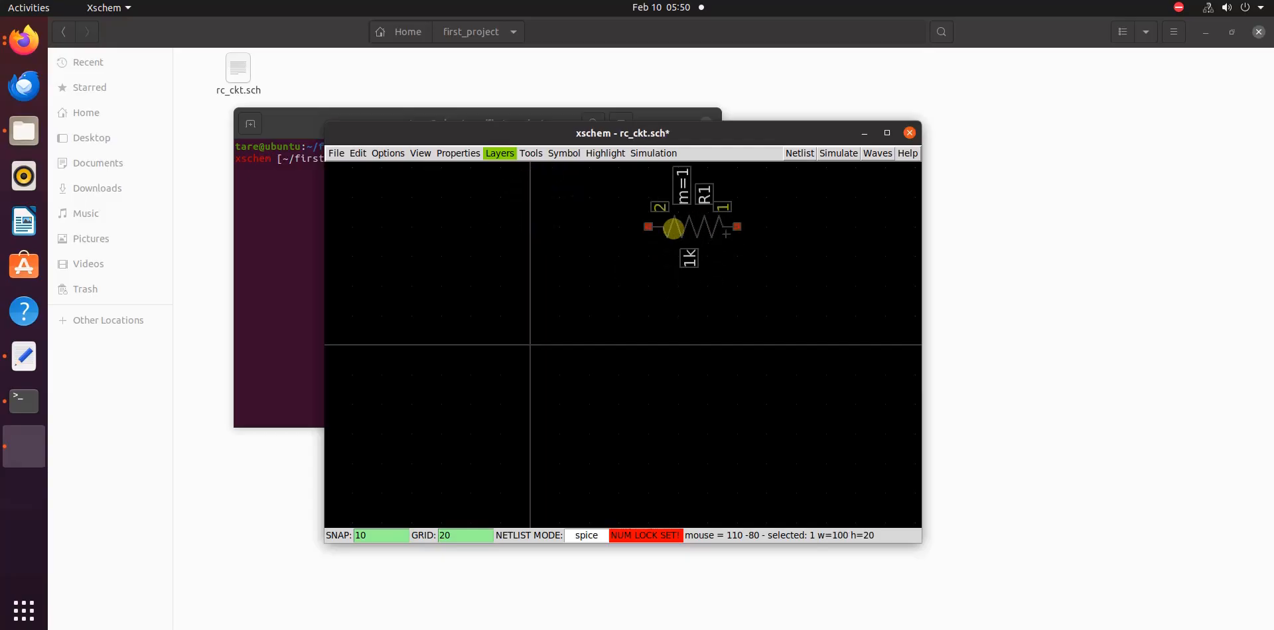
pyautogui.scroll(-3, 590, 301)
pyautogui.click(732, 305)
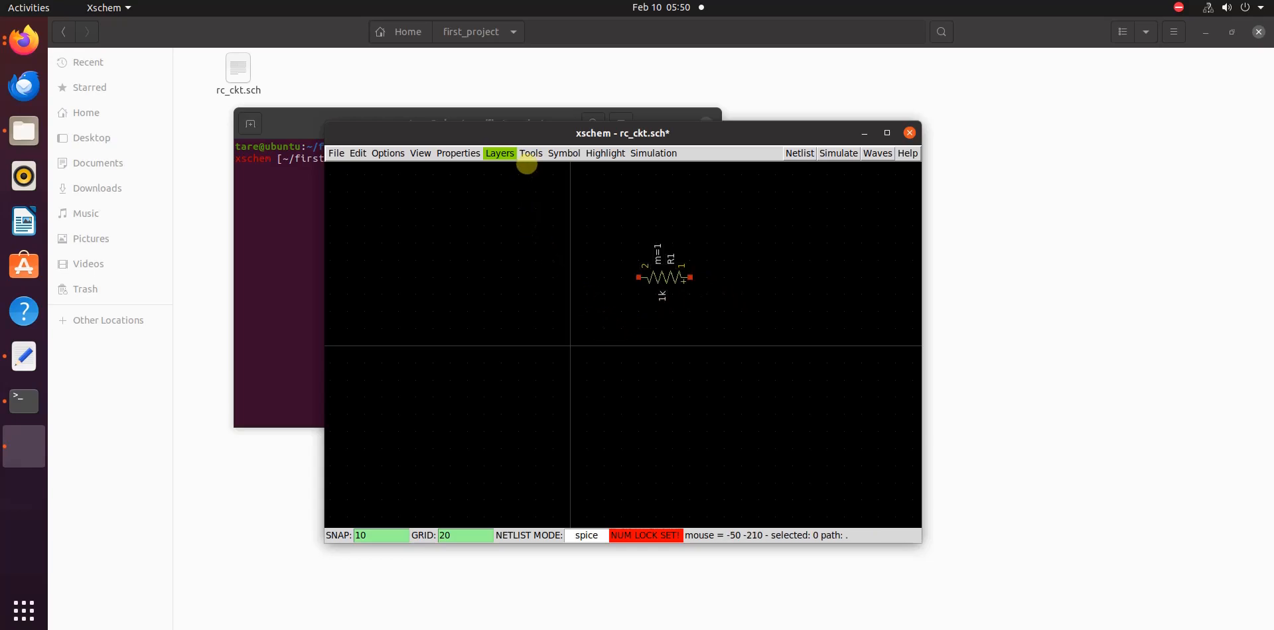
# Find capa.sym in the devices symbol library and place the capacitor vertically to the right of resistor R1, slightly lower
pyautogui.click(530, 153)
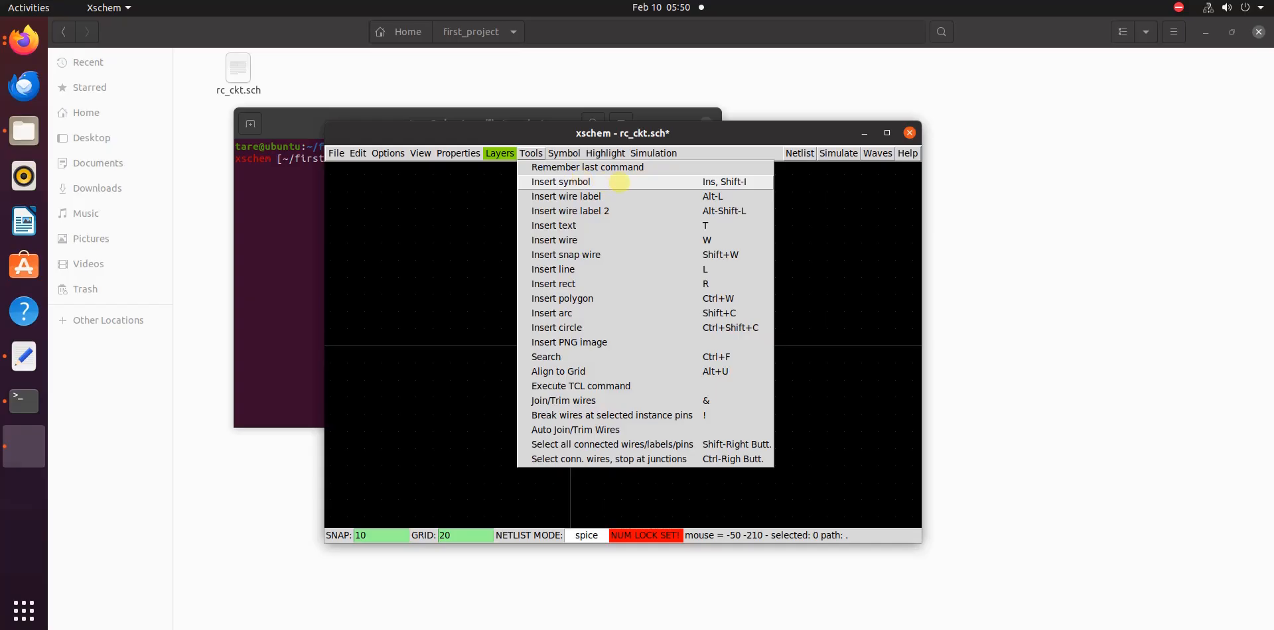
pyautogui.click(619, 182)
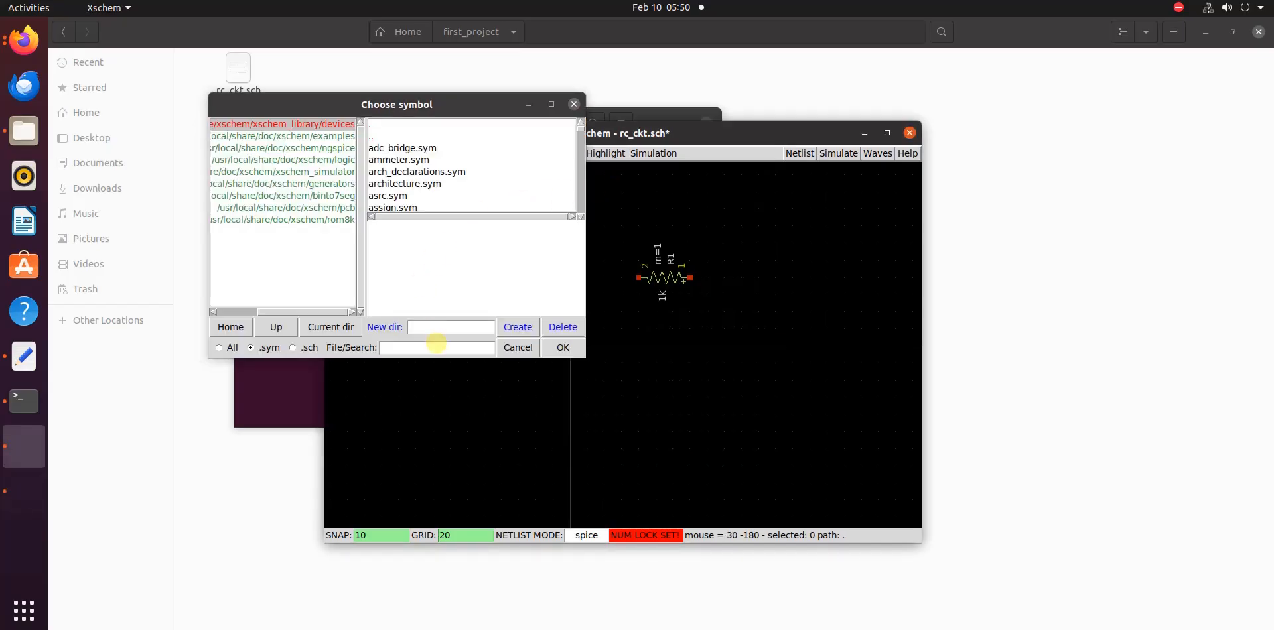
pyautogui.click(436, 343)
pyautogui.write('cap')
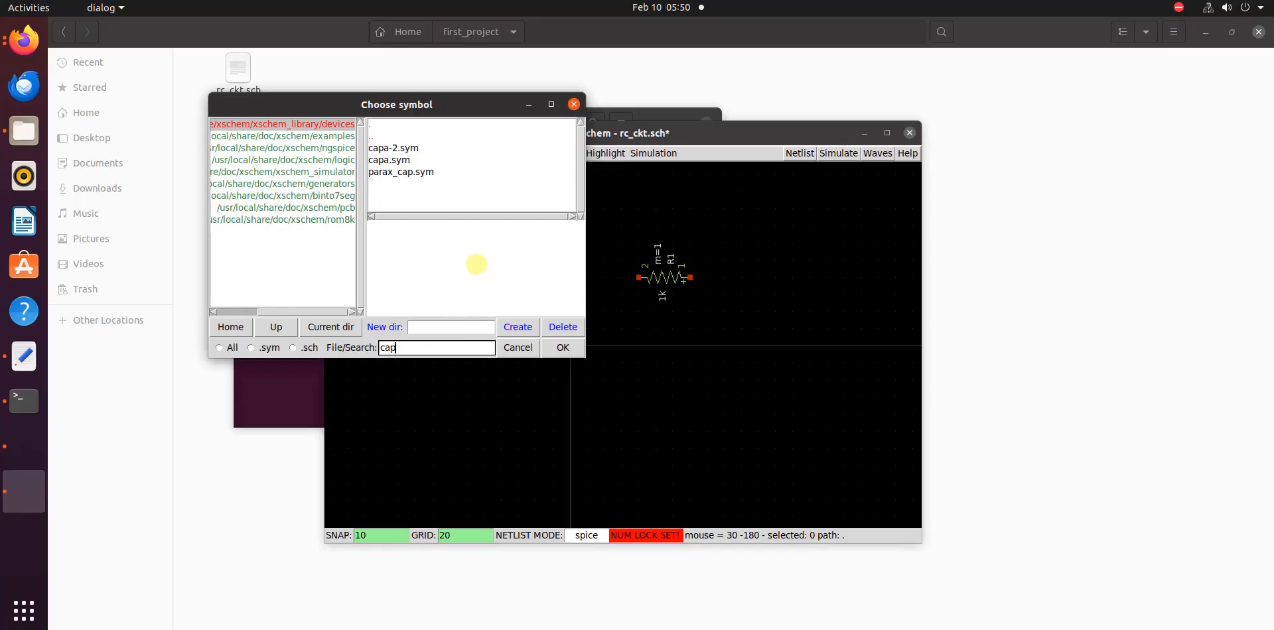
pyautogui.click(398, 160)
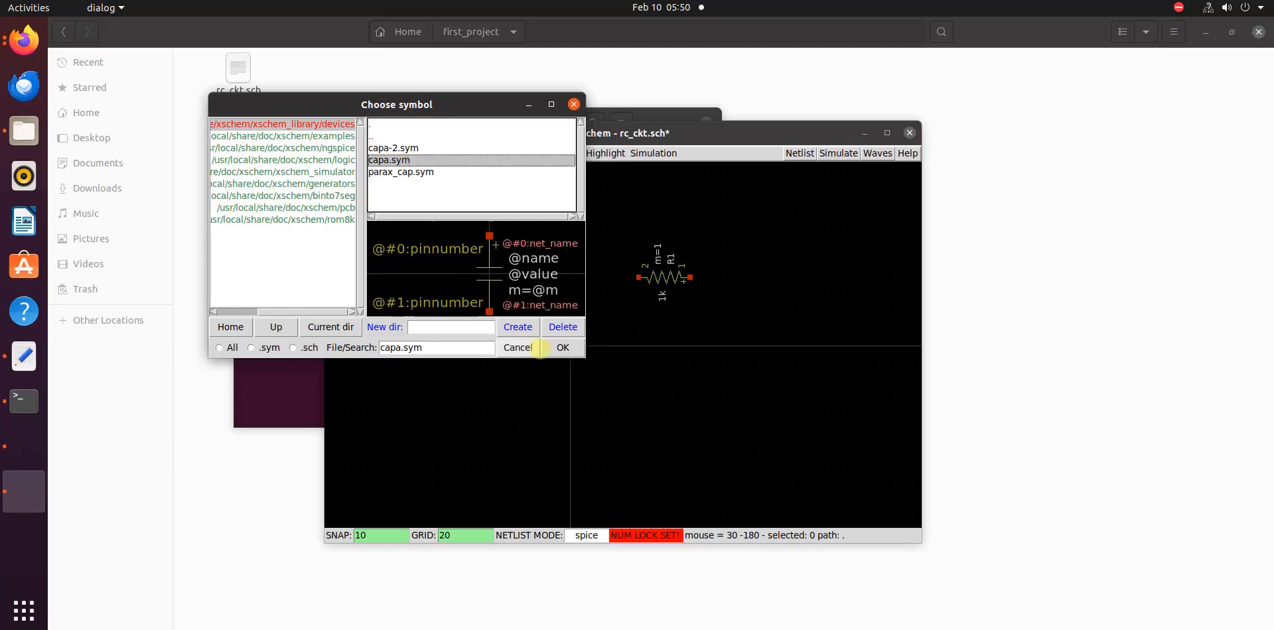
pyautogui.click(562, 347)
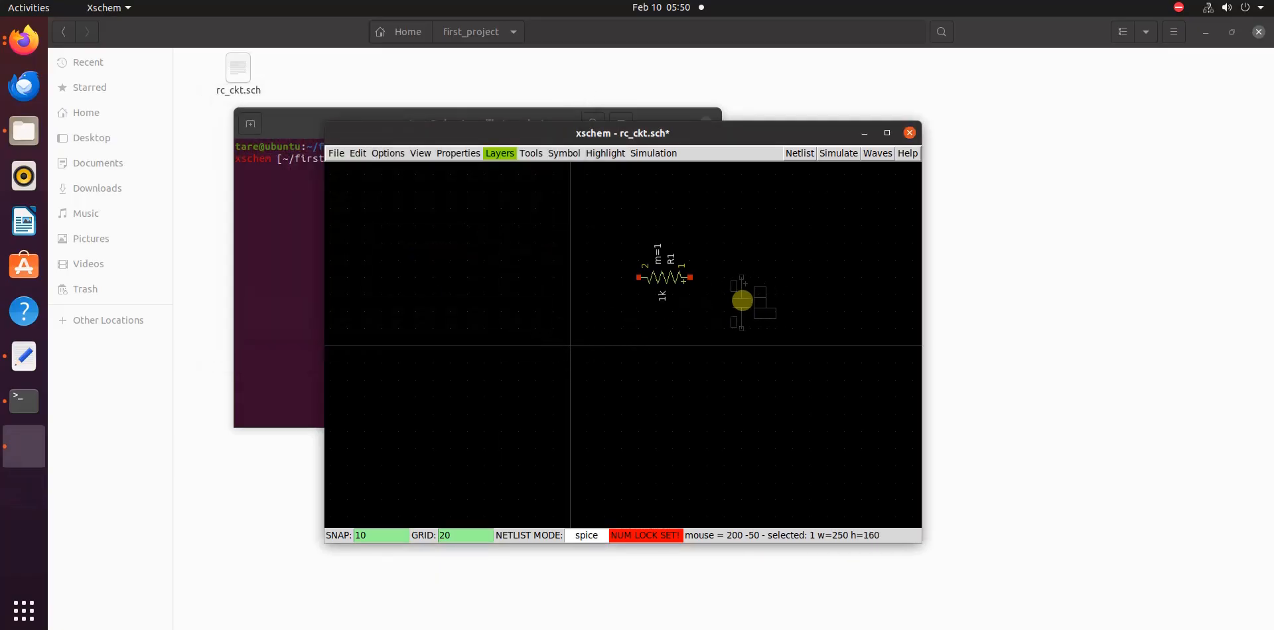
pyautogui.click(757, 301)
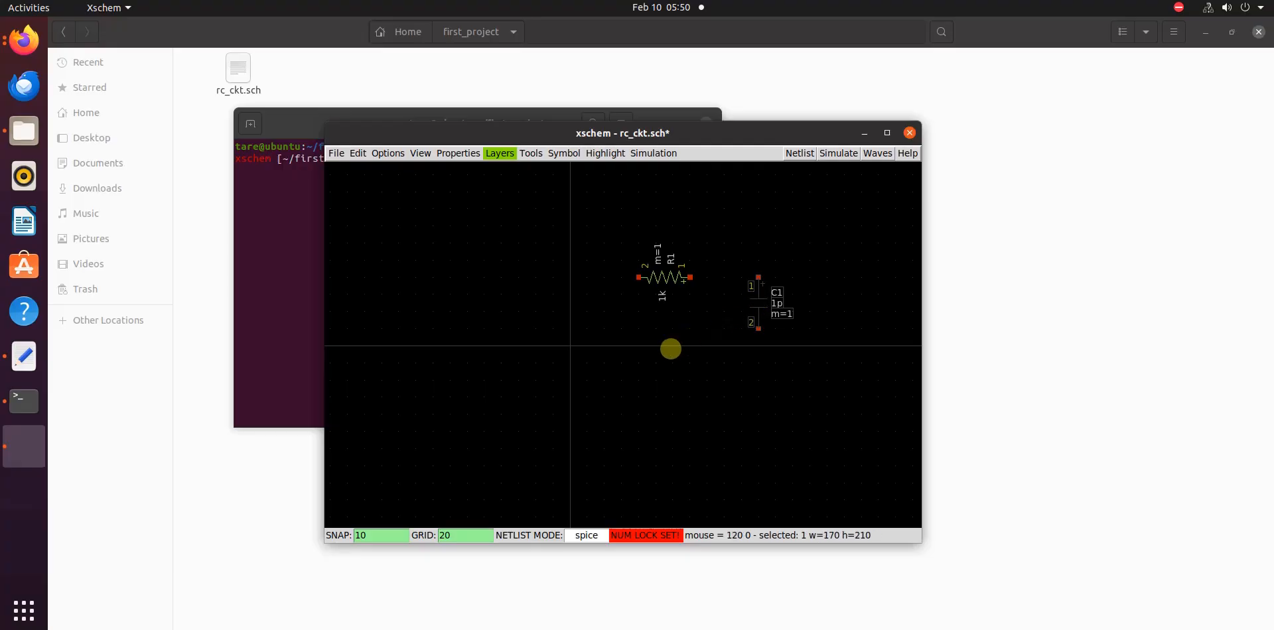
pyautogui.click(657, 361)
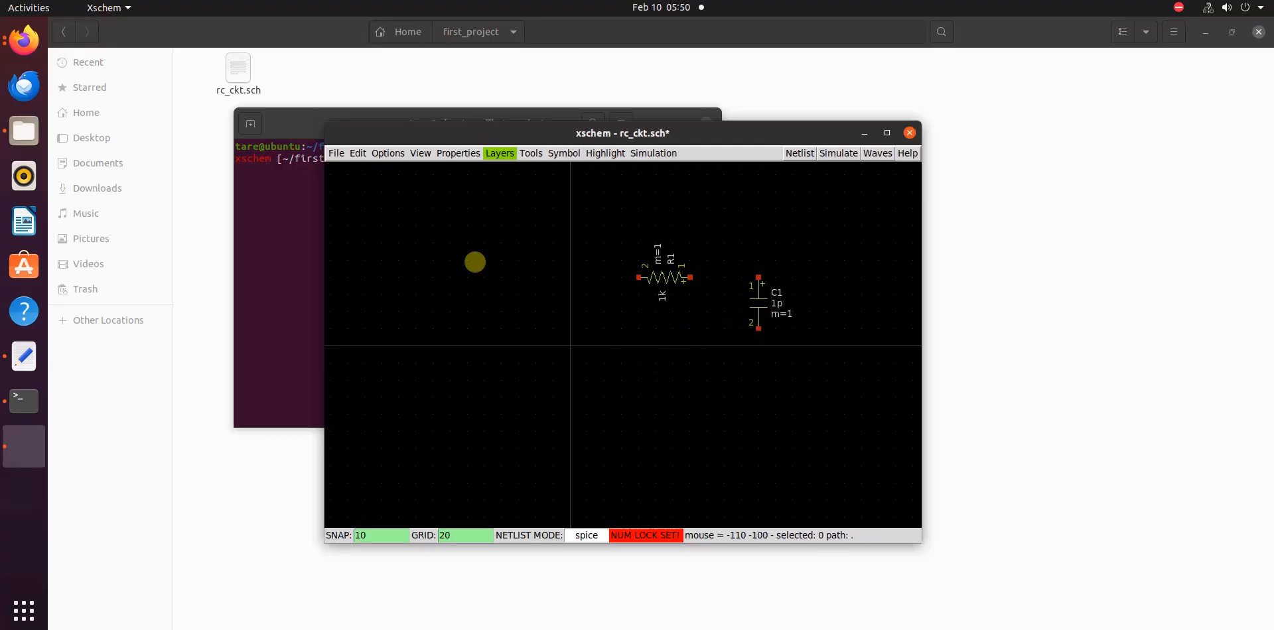
# Find gnd.sym in the devices symbol library and place the ground symbol just below capacitor C1's lower terminal
pyautogui.press('Insert')
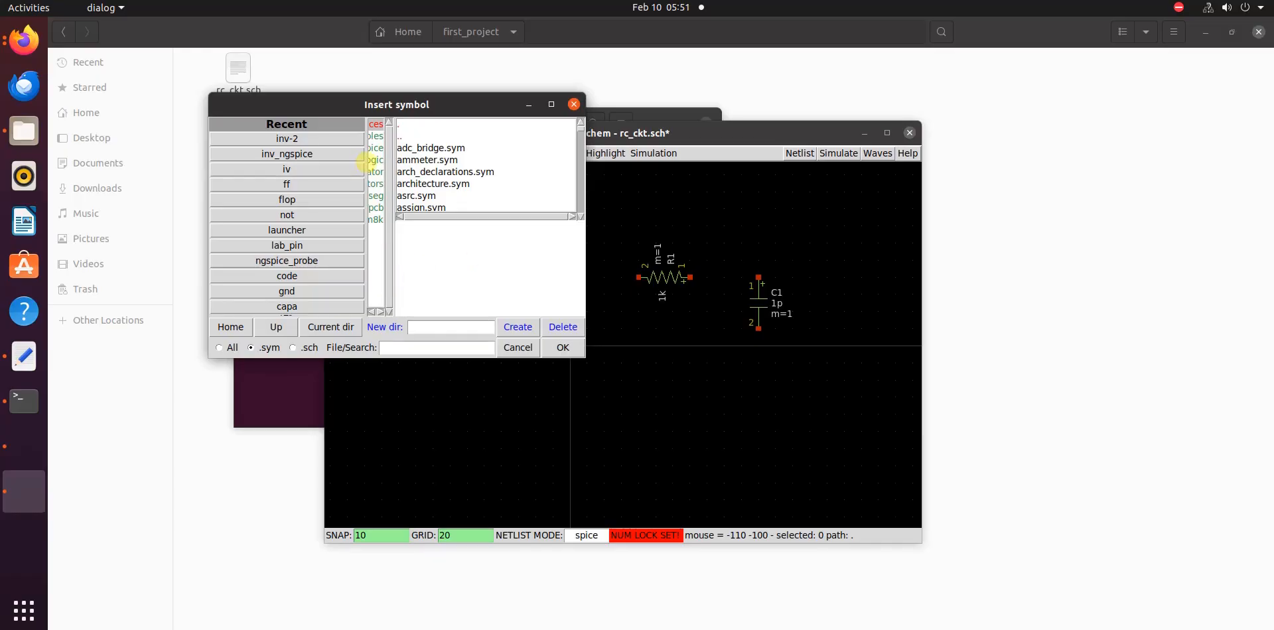
pyautogui.moveTo(366, 159); pyautogui.dragTo(308, 157)
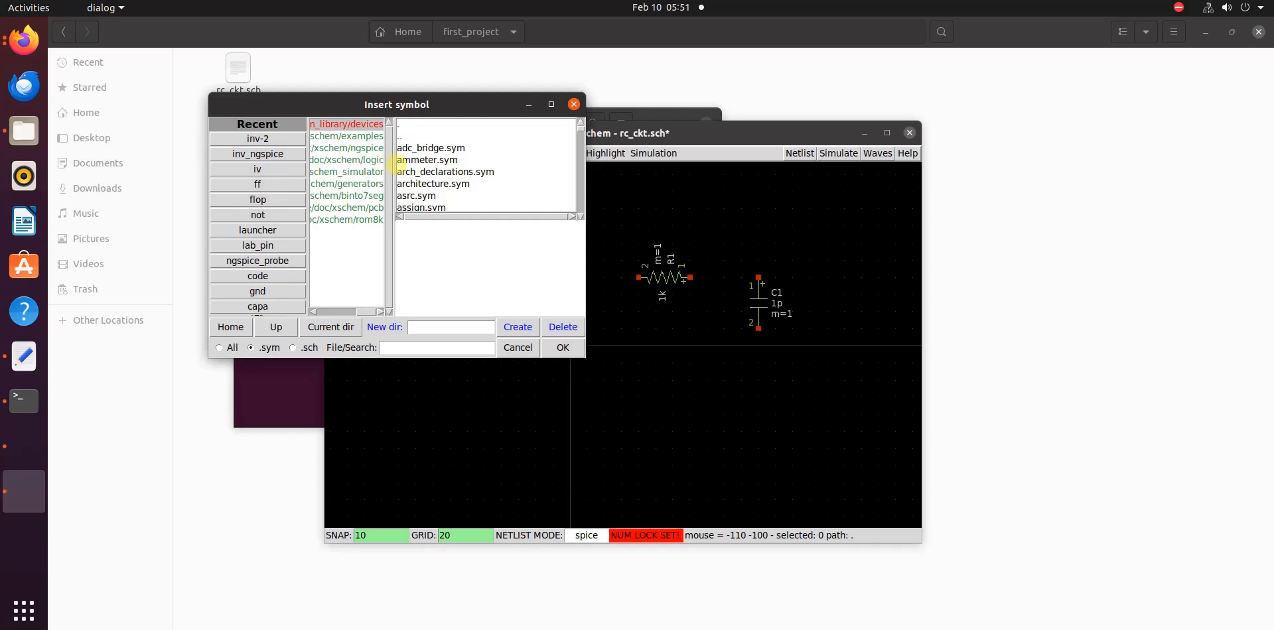
pyautogui.moveTo(410, 160); pyautogui.dragTo(411, 160)
pyautogui.click(439, 348)
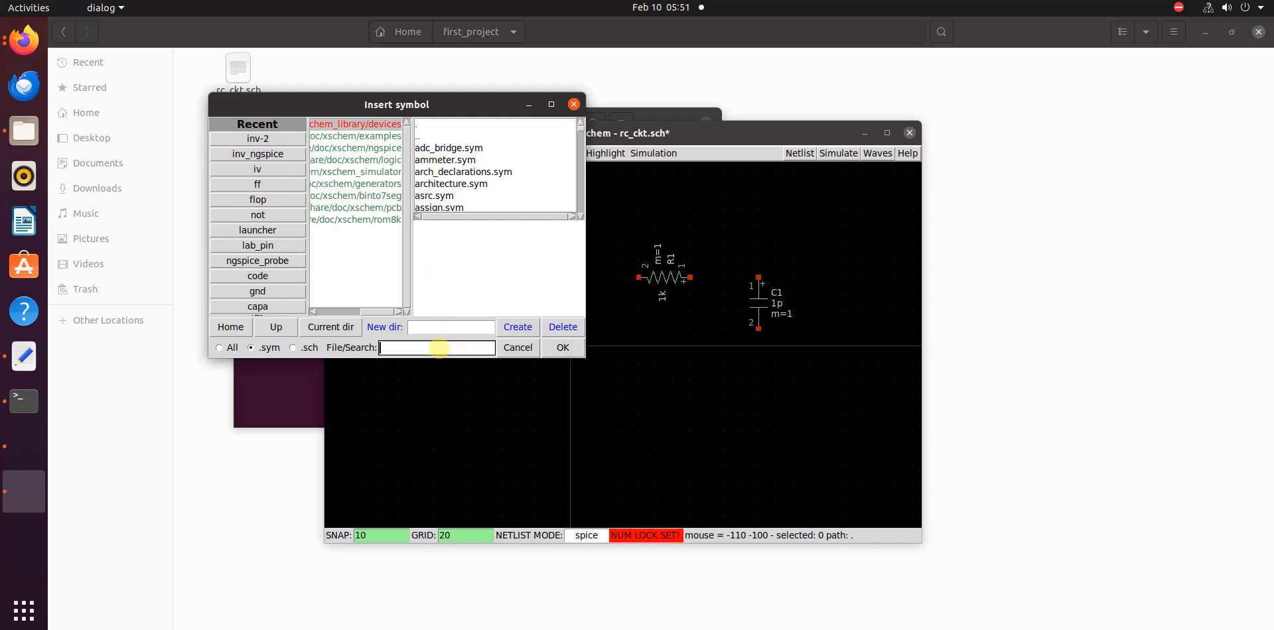
pyautogui.write('gnd')
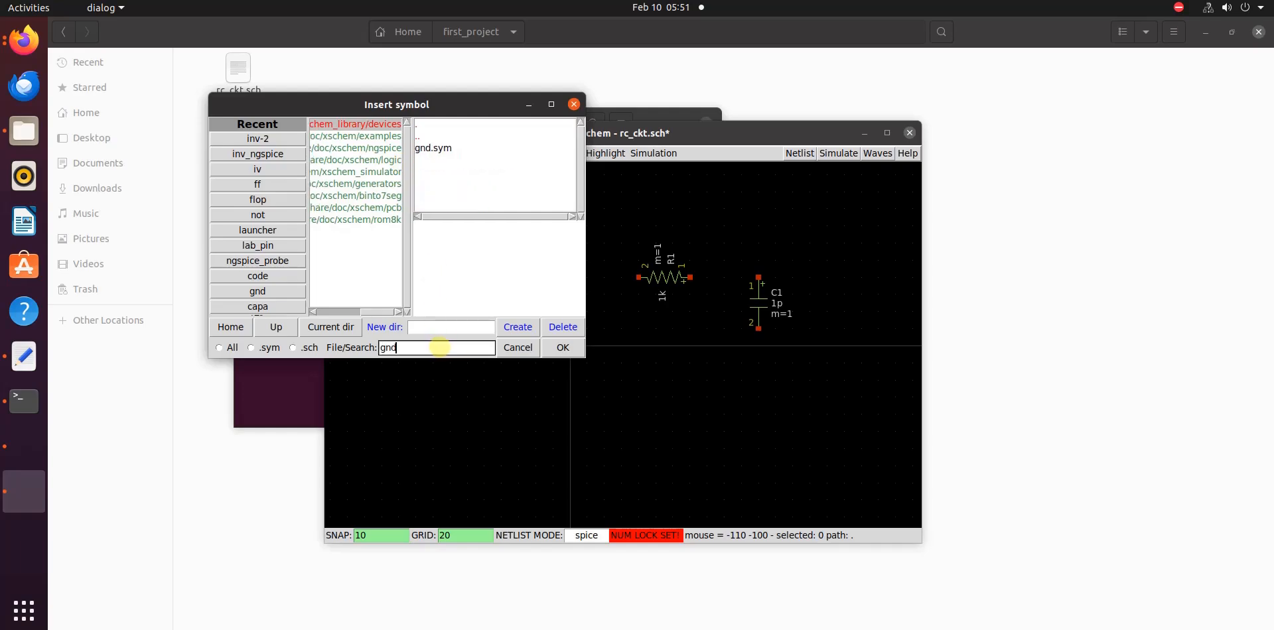
pyautogui.click(437, 148)
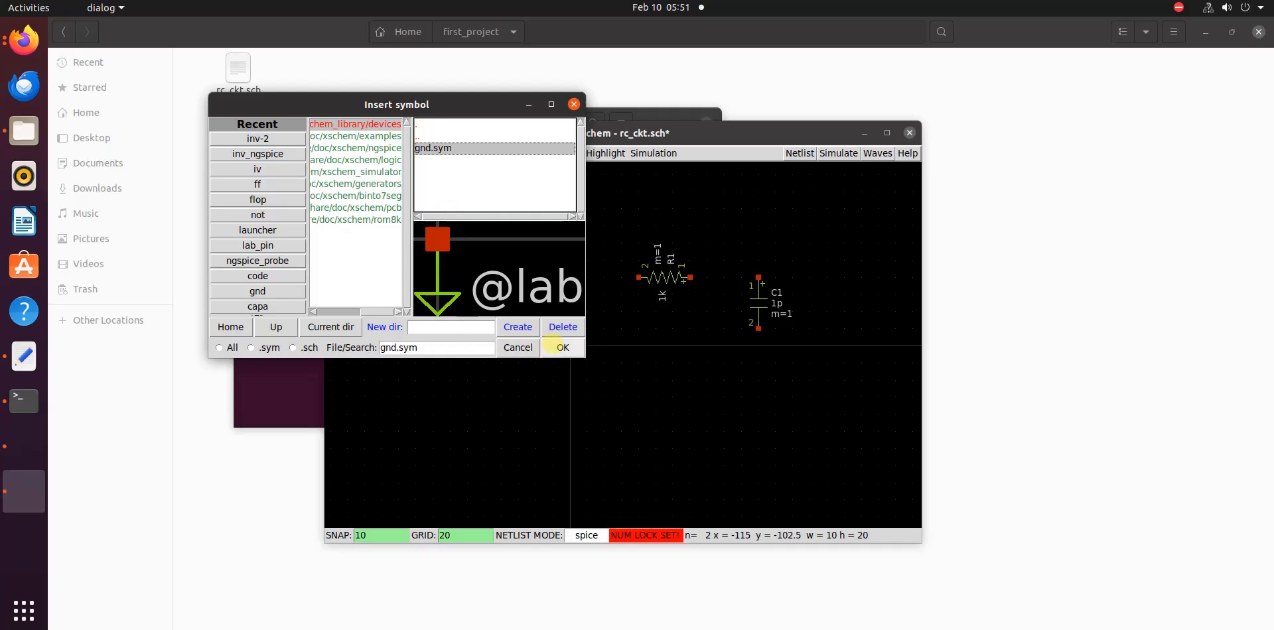
pyautogui.click(563, 348)
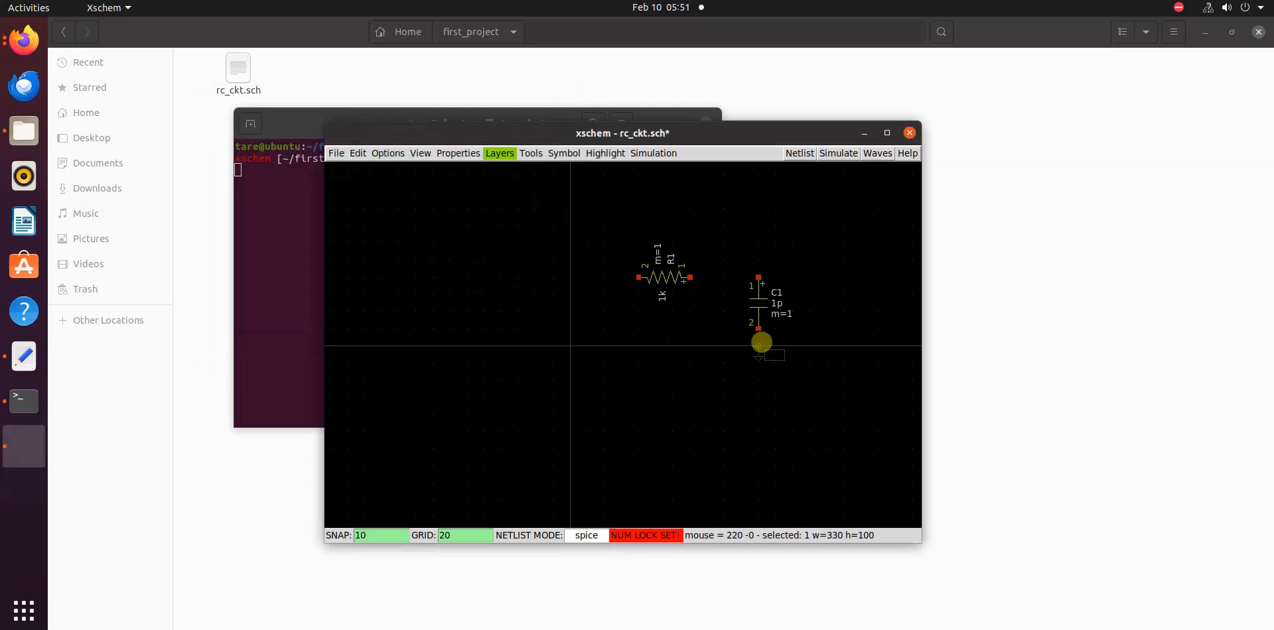
pyautogui.click(757, 346)
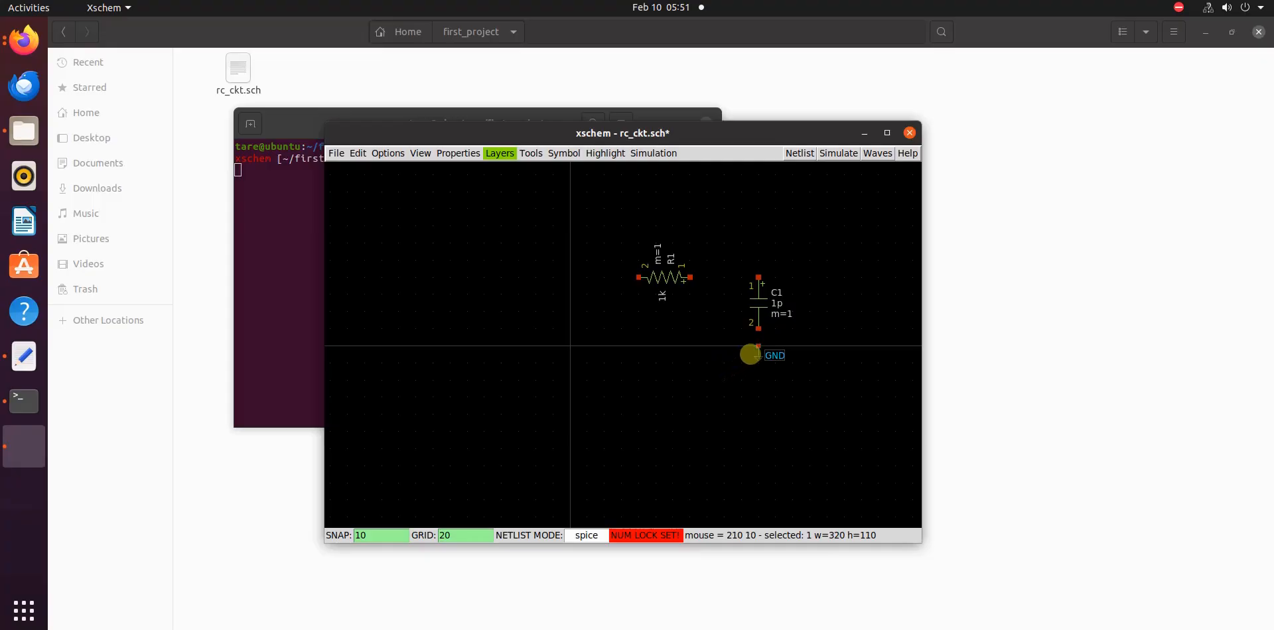
# Copy the ground symbol and place the copy level with it, just right of the origin and left of resistor R1
pyautogui.press('c')
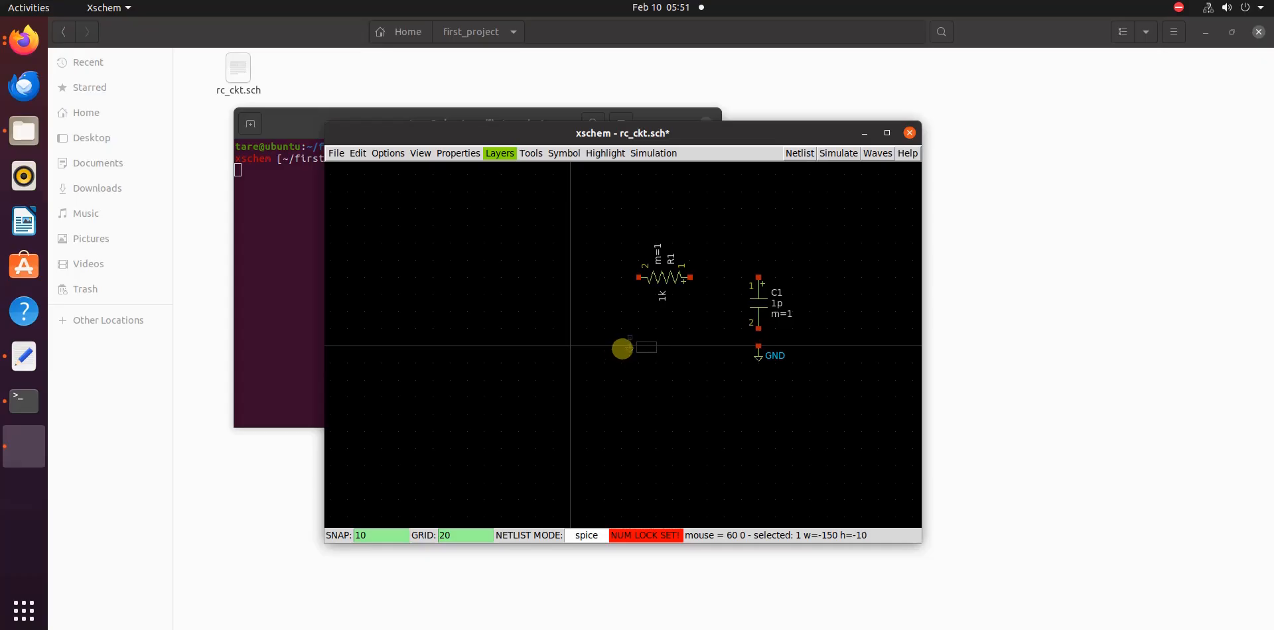
pyautogui.click(586, 352)
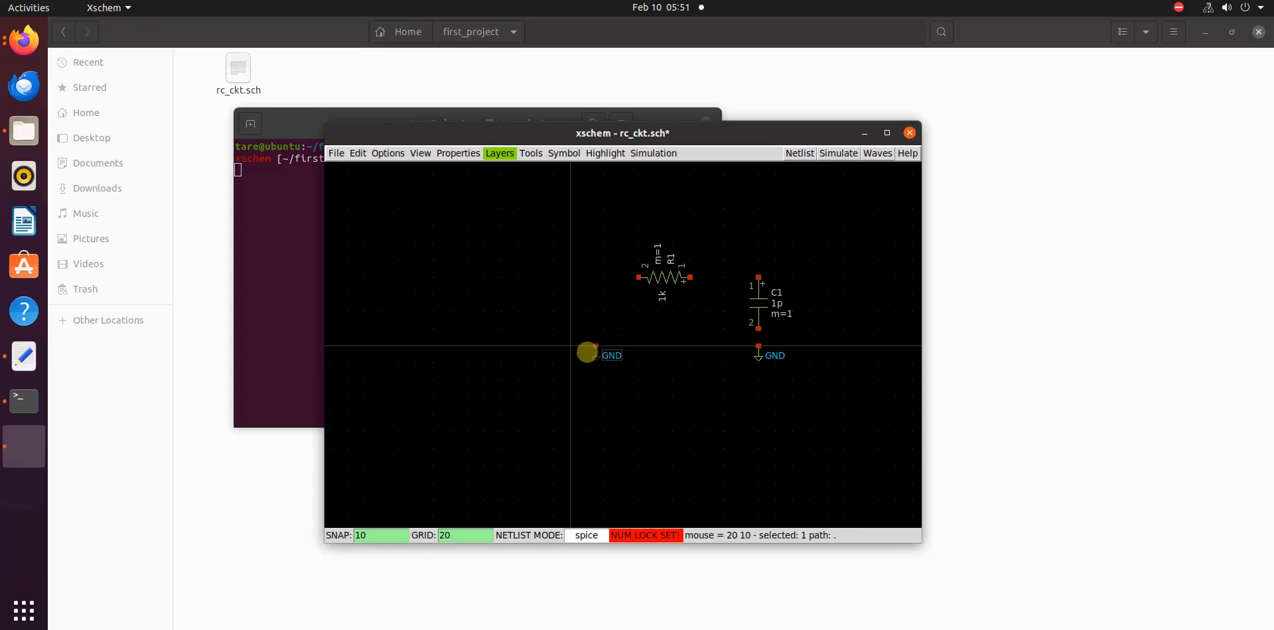
pyautogui.click(602, 396)
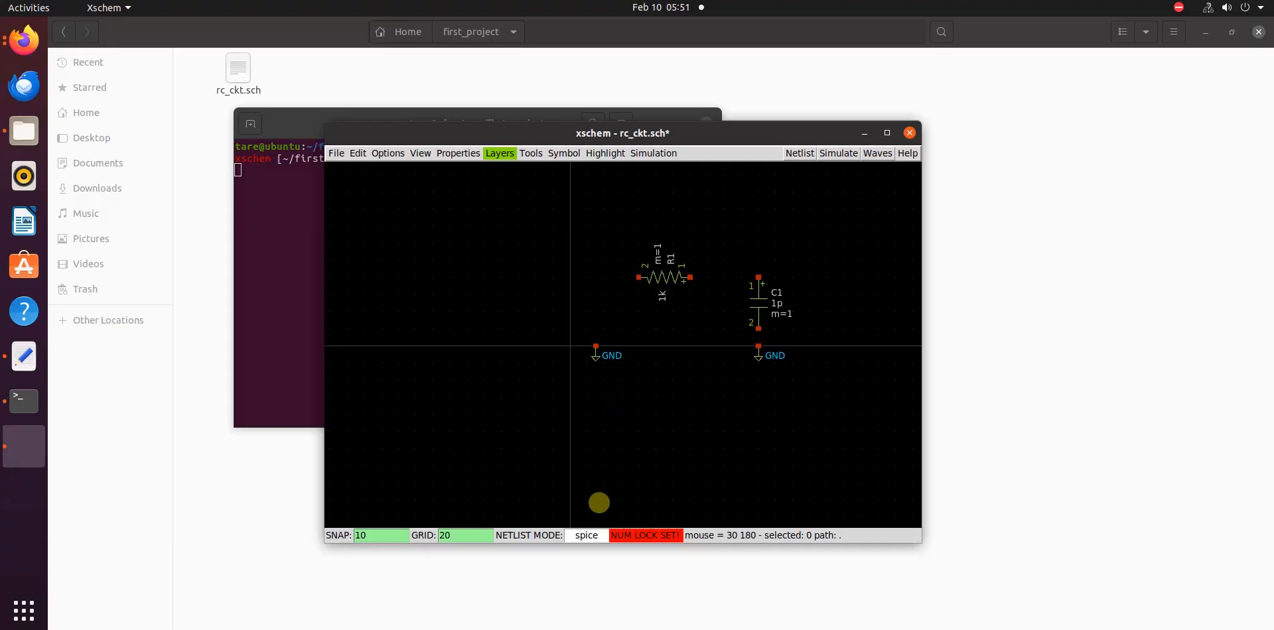
# Find vsource.sym in the devices symbol library and place the voltage source above the second ground, its upper terminal level with resistor R1
pyautogui.press('Insert')
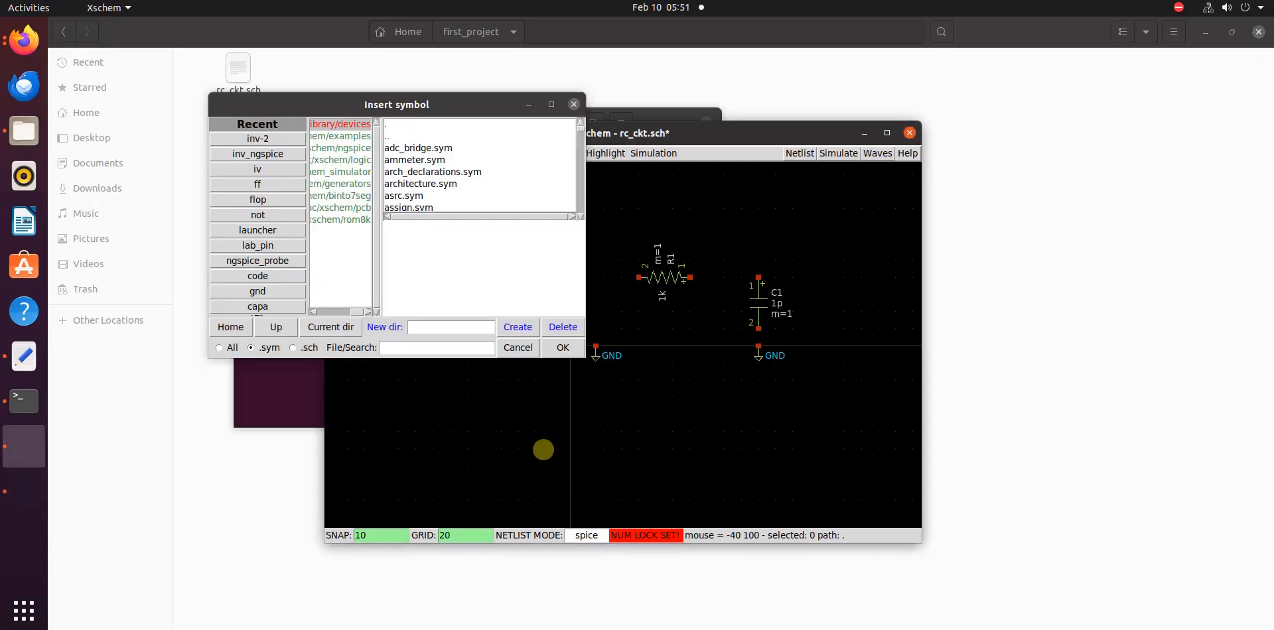
pyautogui.click(454, 348)
pyautogui.write('v')
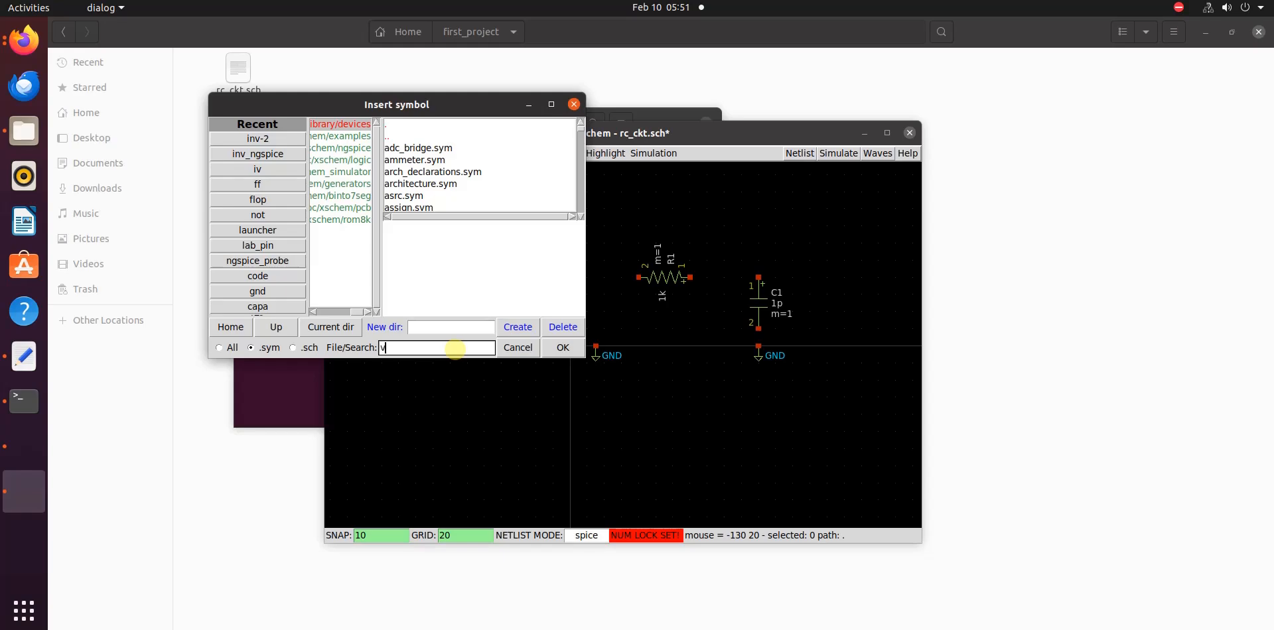
pyautogui.write('sou')
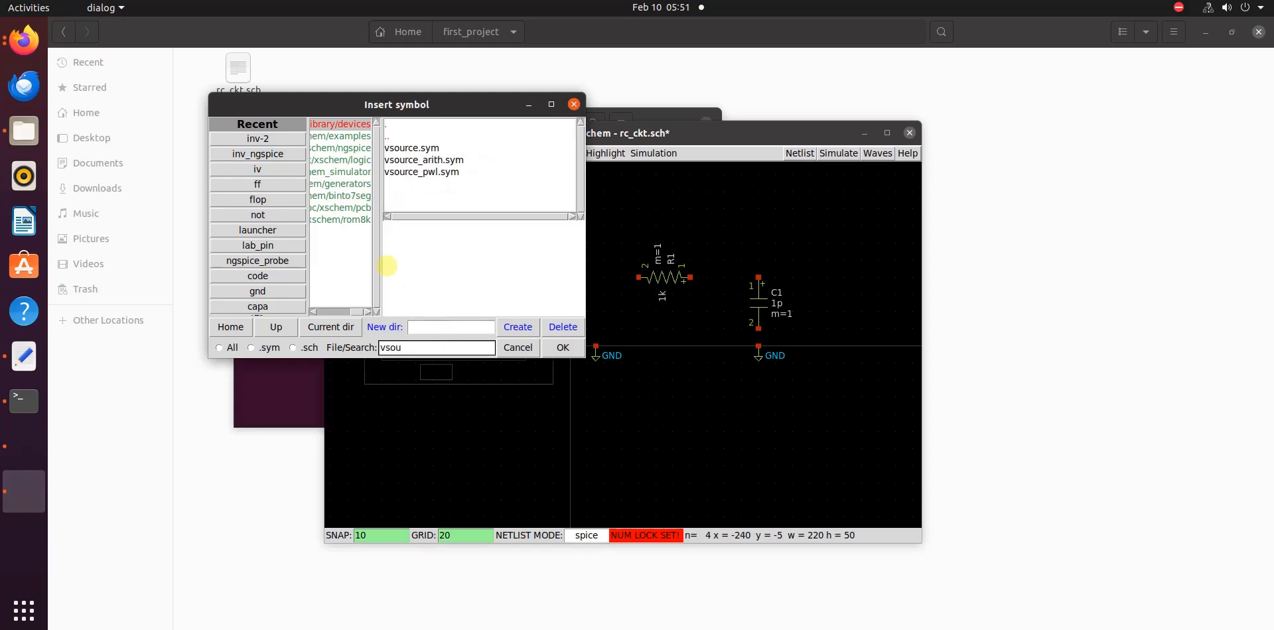
pyautogui.click(439, 147)
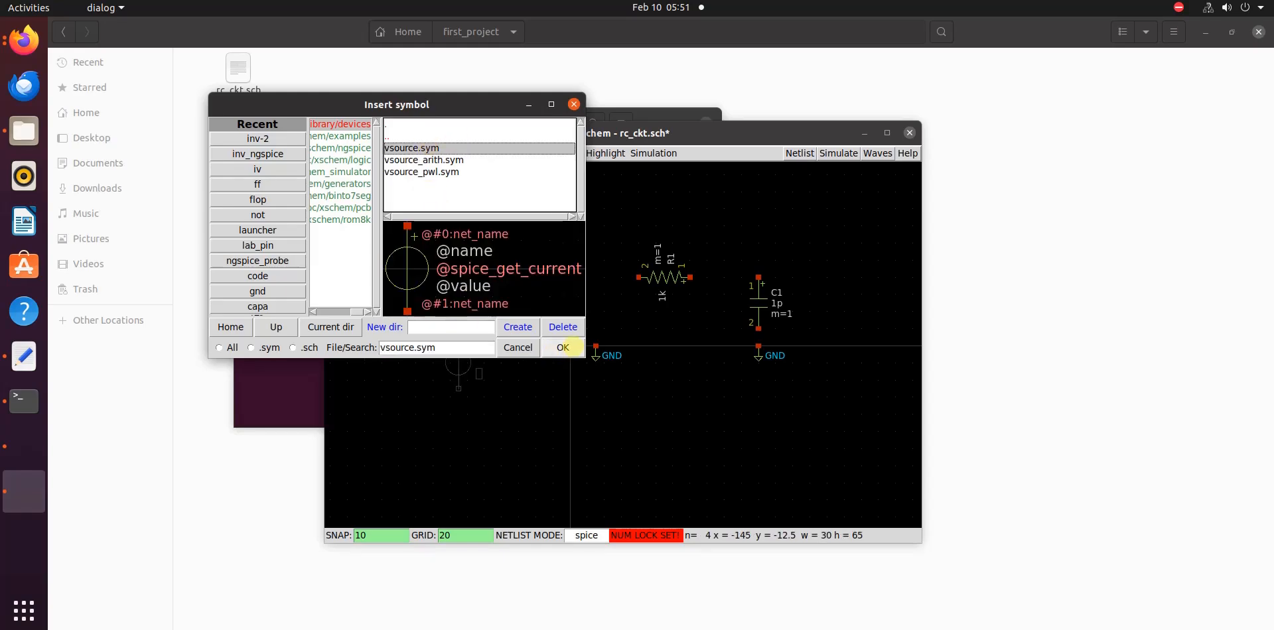
pyautogui.click(562, 347)
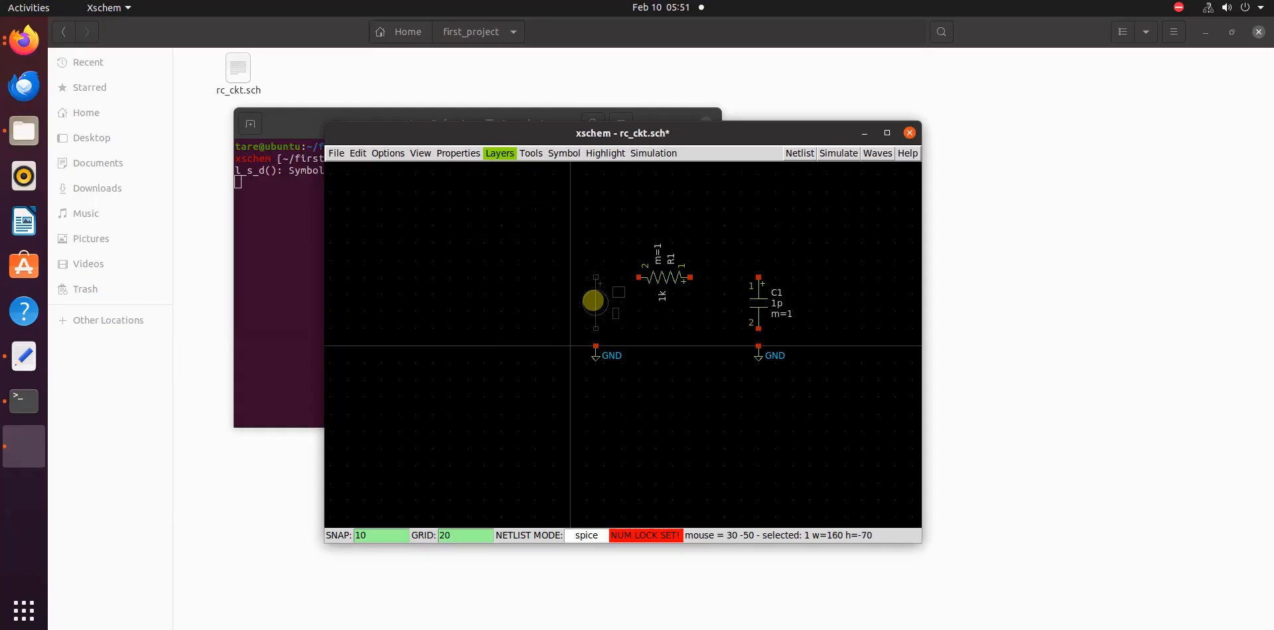
pyautogui.click(593, 303)
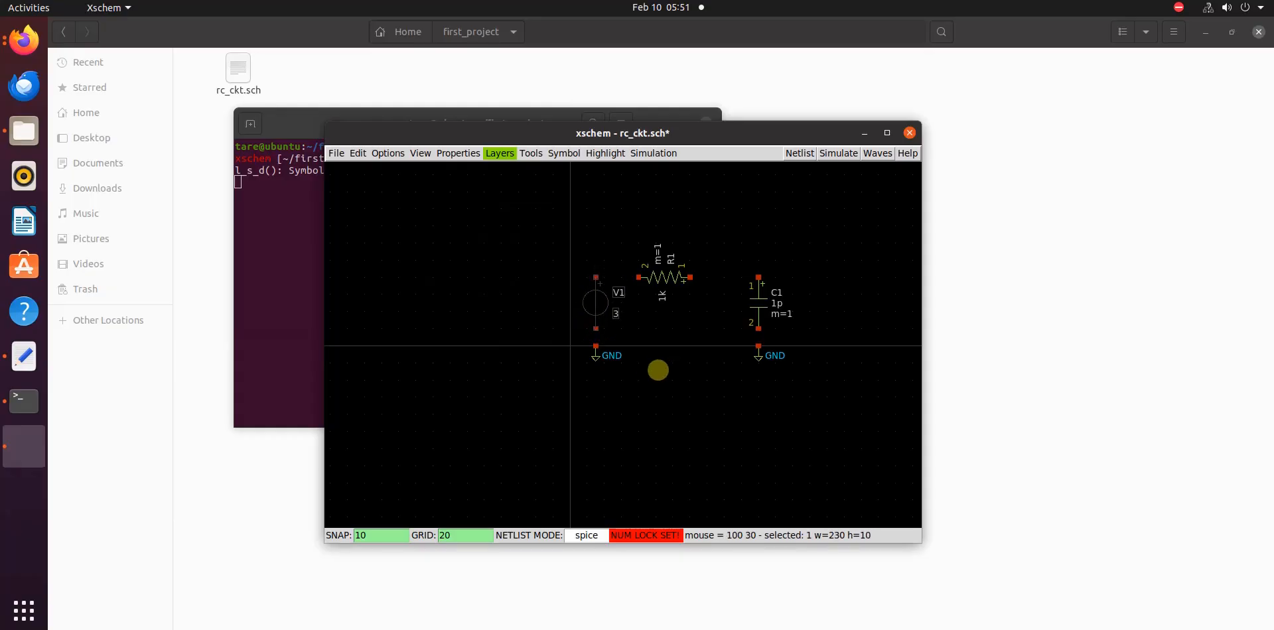
pyautogui.click(656, 373)
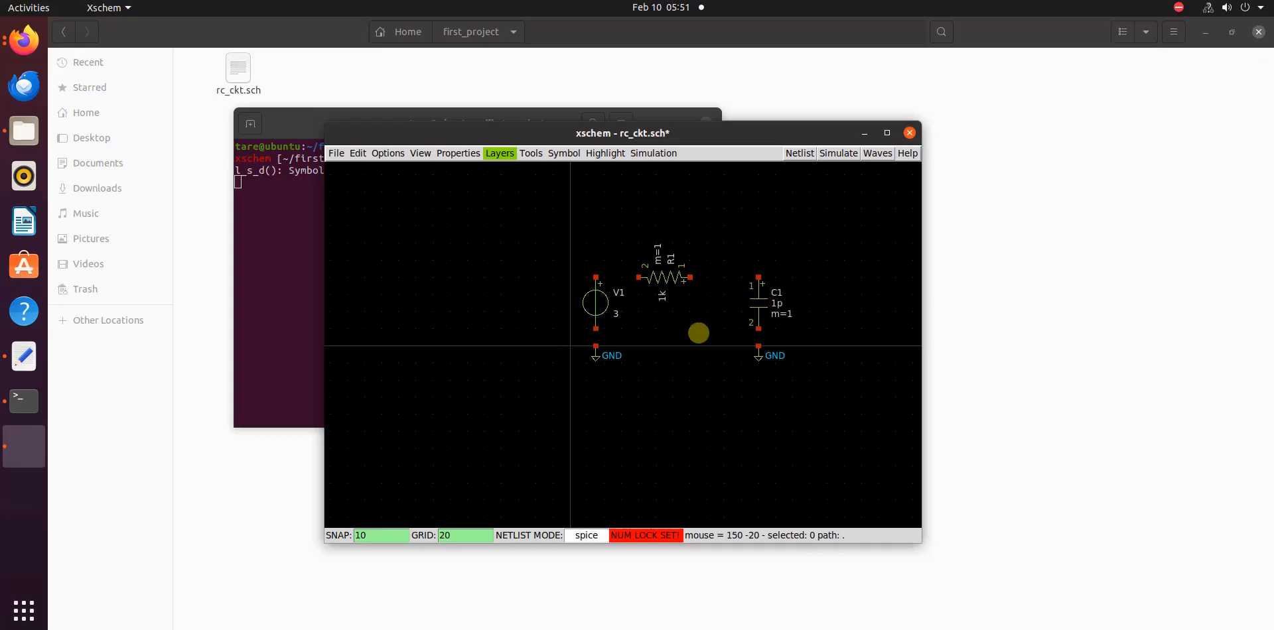
# Wire V1's positive terminal to R1's terminal 2, and R1's terminal 1 to C1's upper terminal
pyautogui.press('f')
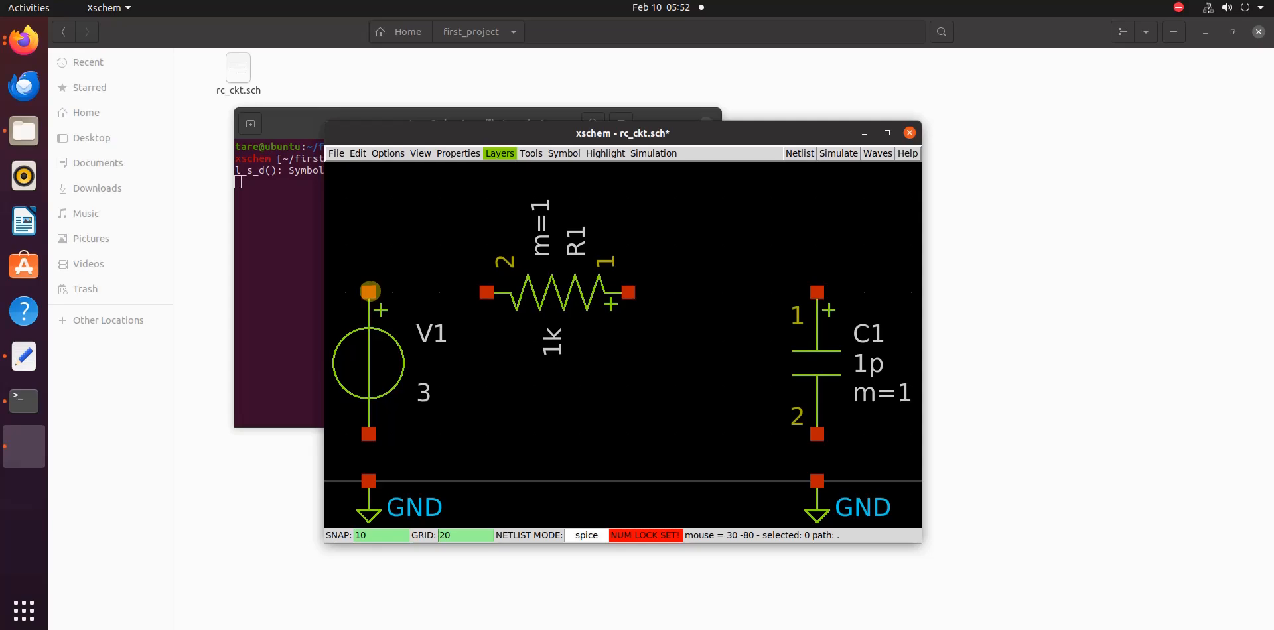
pyautogui.press('w')
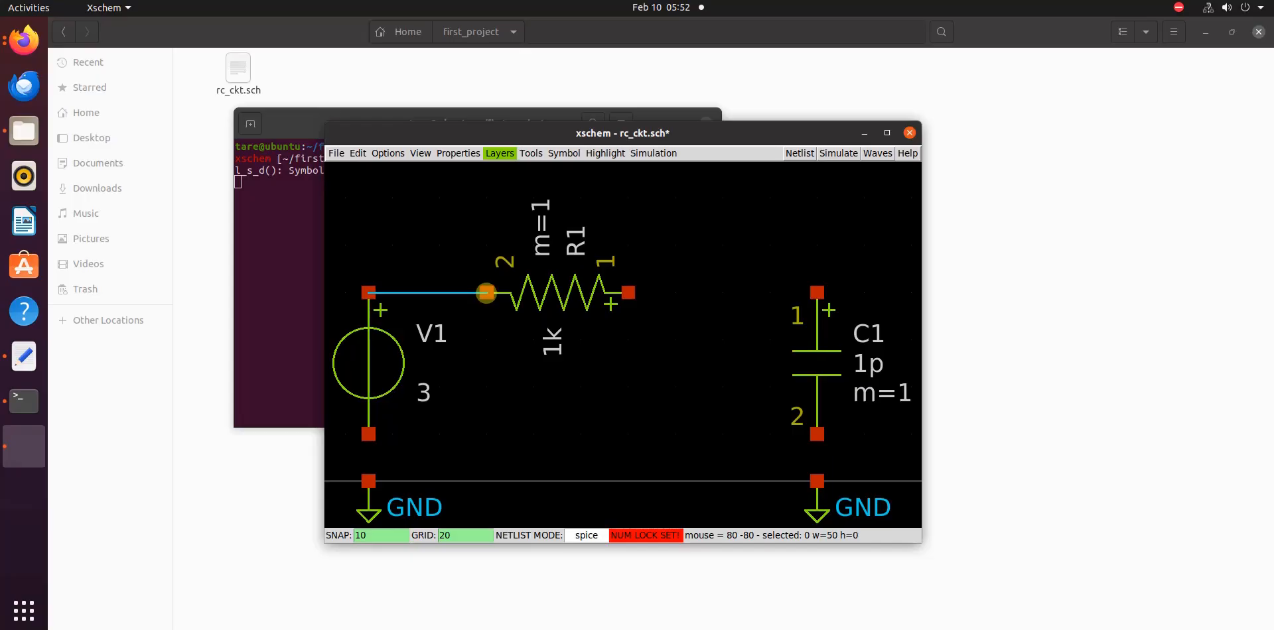
pyautogui.click(486, 292)
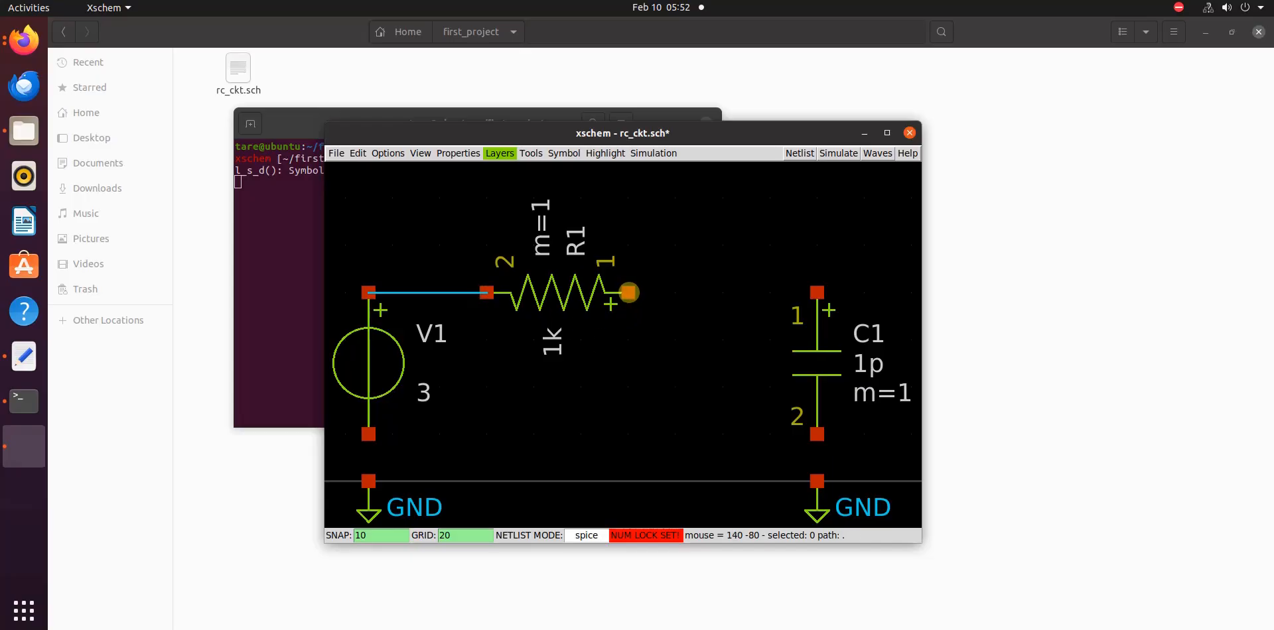
pyautogui.press('w')
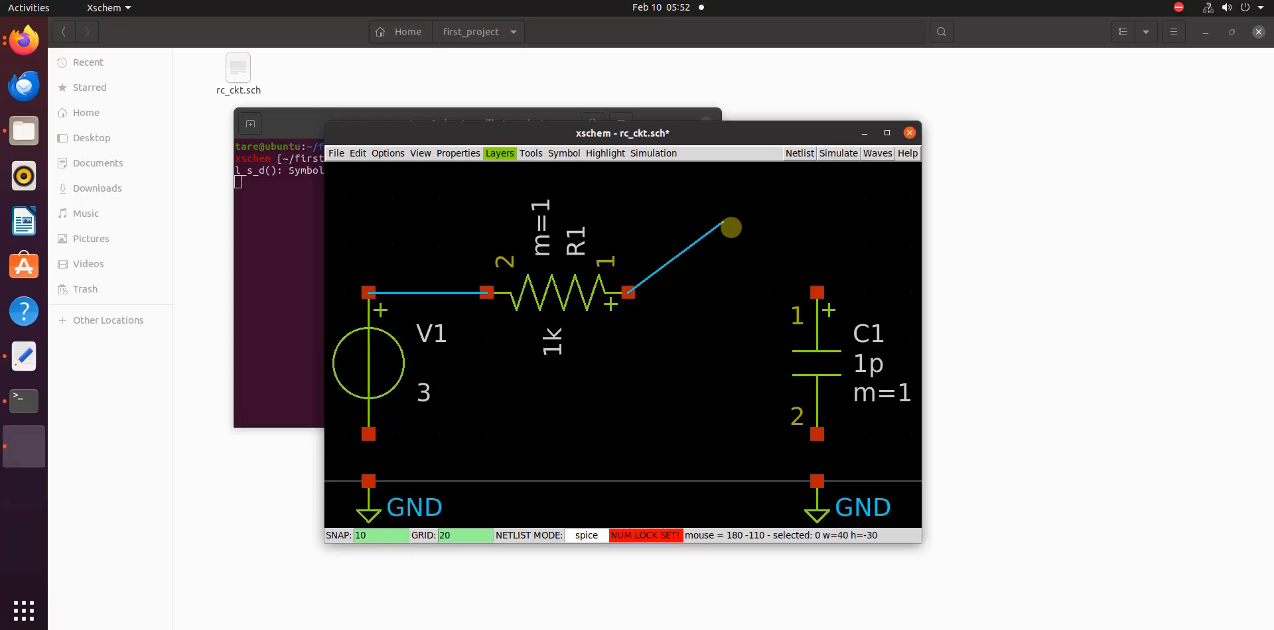
pyautogui.click(817, 293)
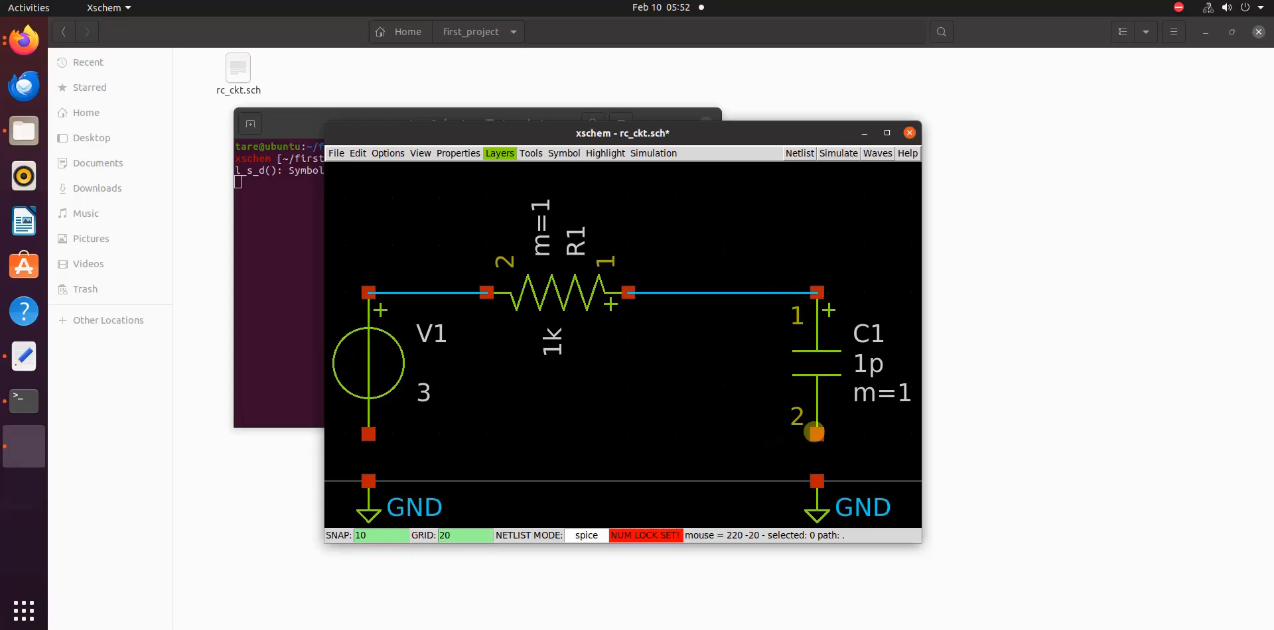
# Wire the lower terminals of capacitor C1 and voltage source V1 to the ground symbols beneath them
pyautogui.press('w')
pyautogui.click(817, 481)
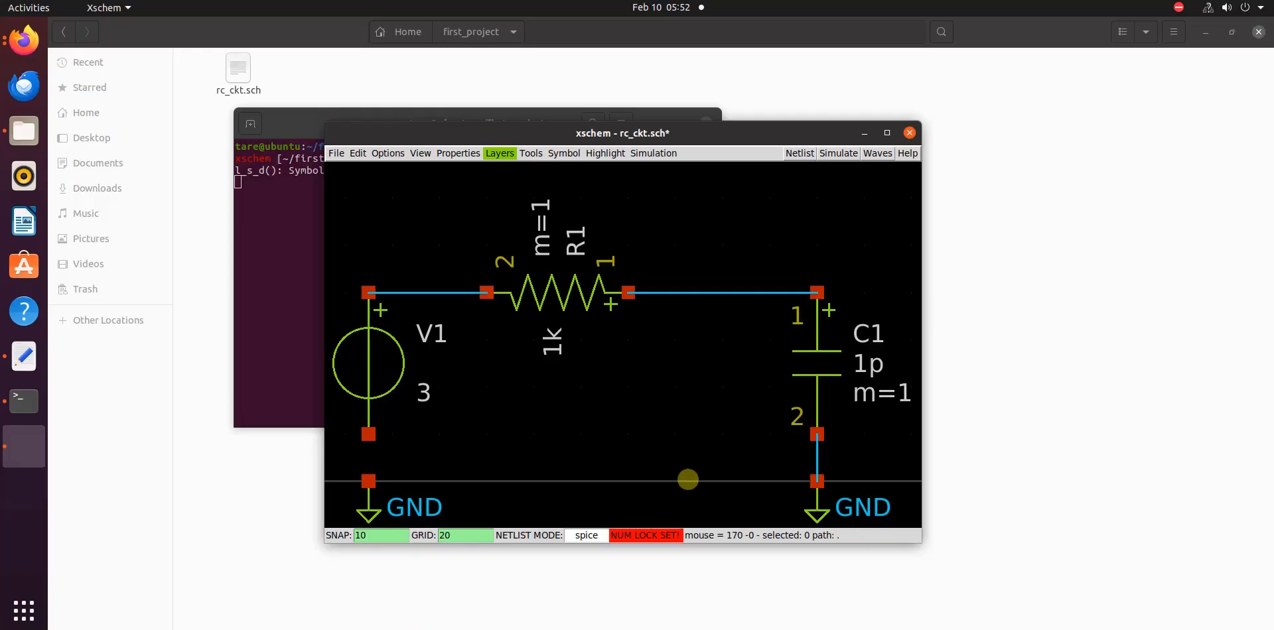
pyautogui.press('w')
pyautogui.click(369, 481)
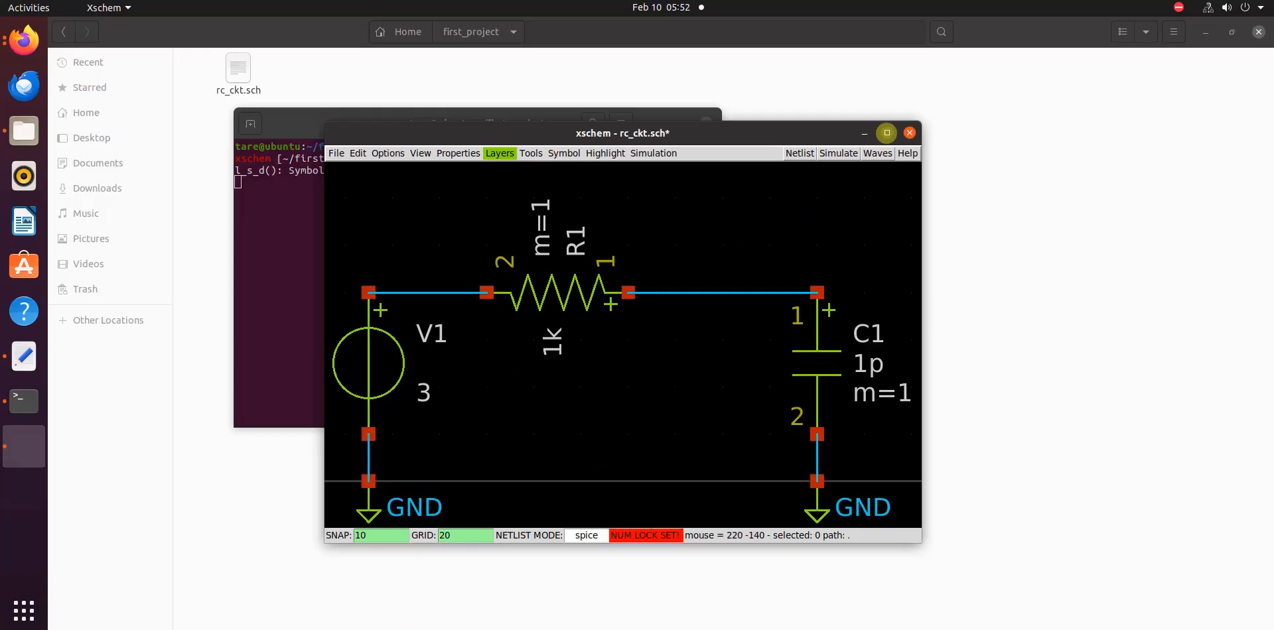
# Maximize the schematic window and move the entire circuit slightly up and right, so it lies above the horizontal origin axis
pyautogui.click(887, 133)
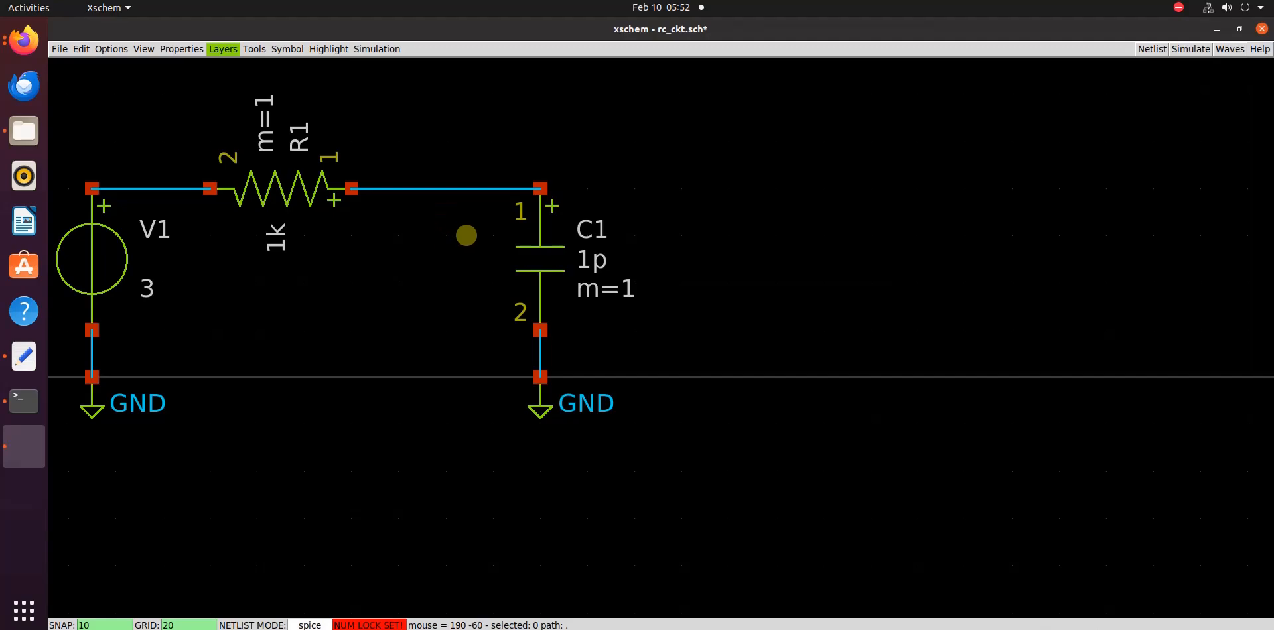
pyautogui.scroll(-5, 376, 307)
pyautogui.scroll(4, 484, 304)
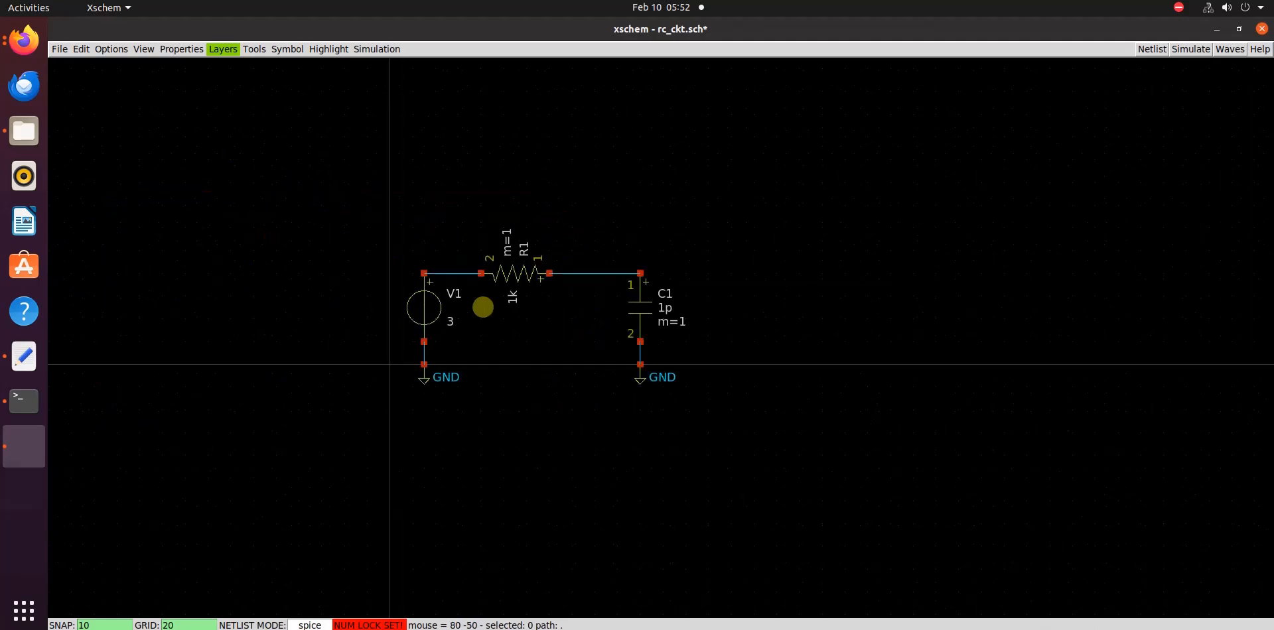
pyautogui.scroll(1, 483, 307)
pyautogui.scroll(-5, 483, 307)
pyautogui.scroll(4, 483, 307)
pyautogui.scroll(-3, 483, 307)
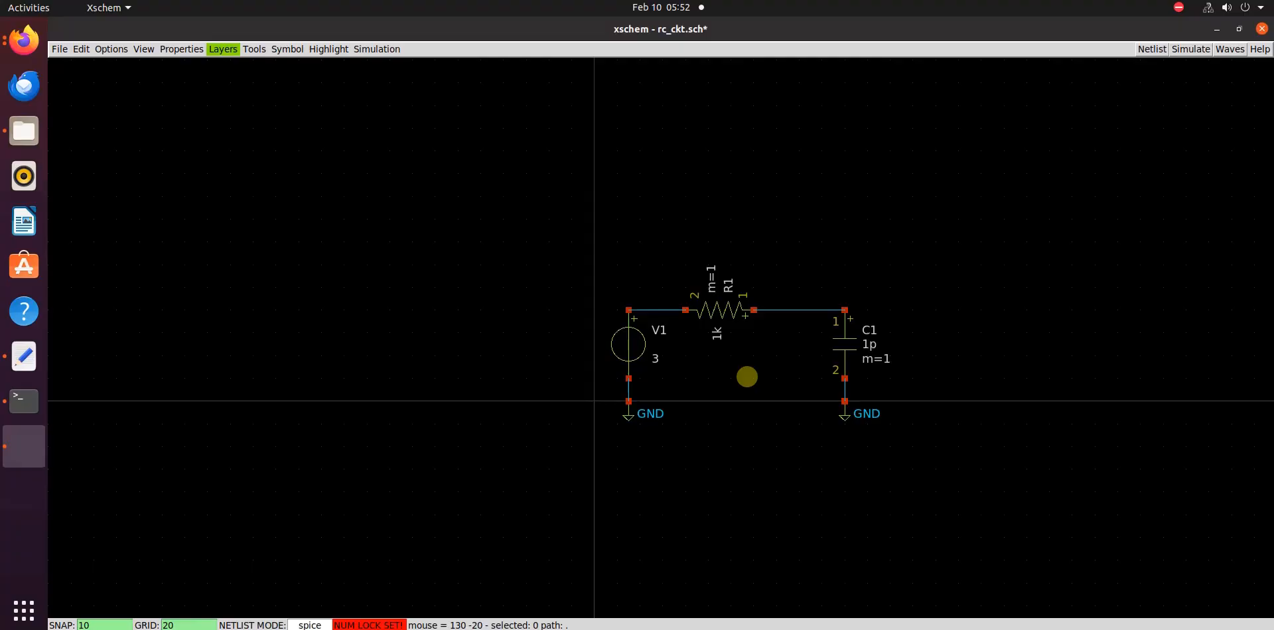
pyautogui.hotkey('ctrl', 'a')
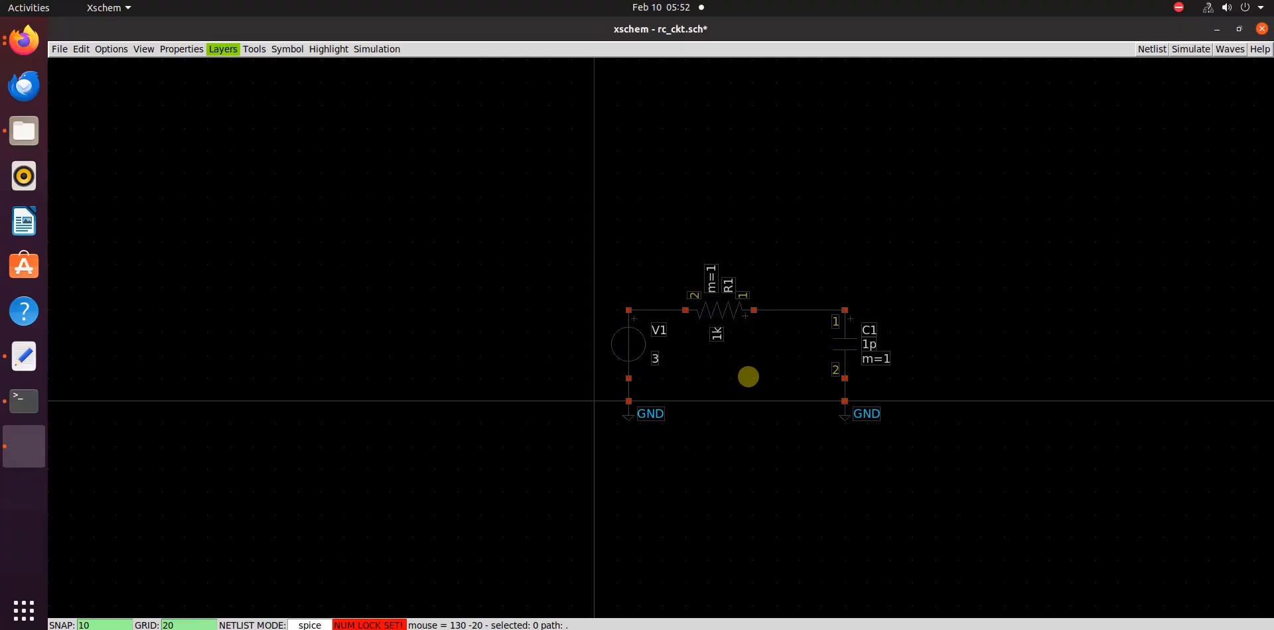
pyautogui.moveTo(748, 377); pyautogui.dragTo(740, 349)
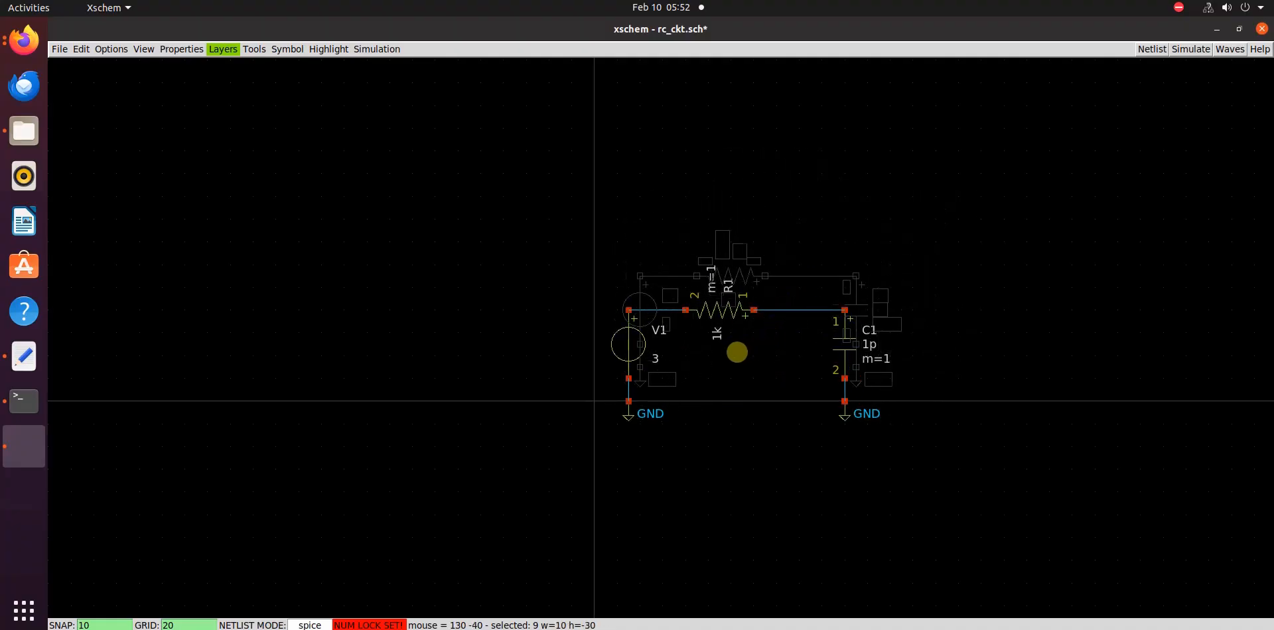
pyautogui.click(740, 343)
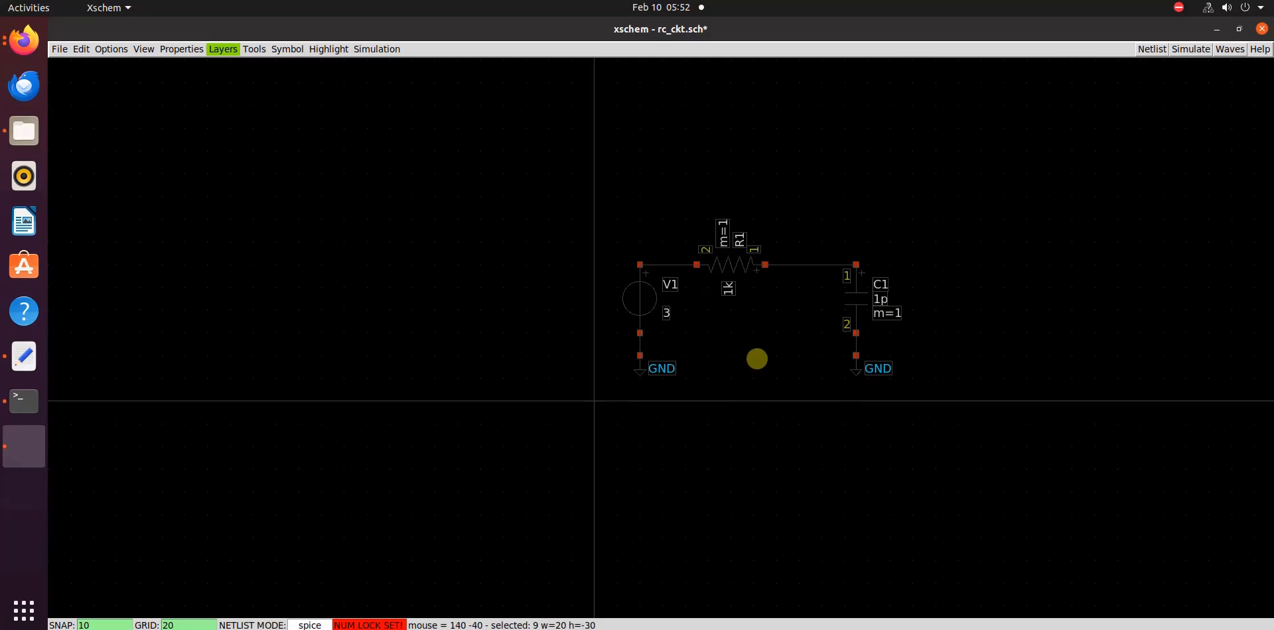
pyautogui.click(757, 359)
# Inspect the value in capacitor C1's properties, closing them without changes and deselecting the capacitor
pyautogui.press('f')
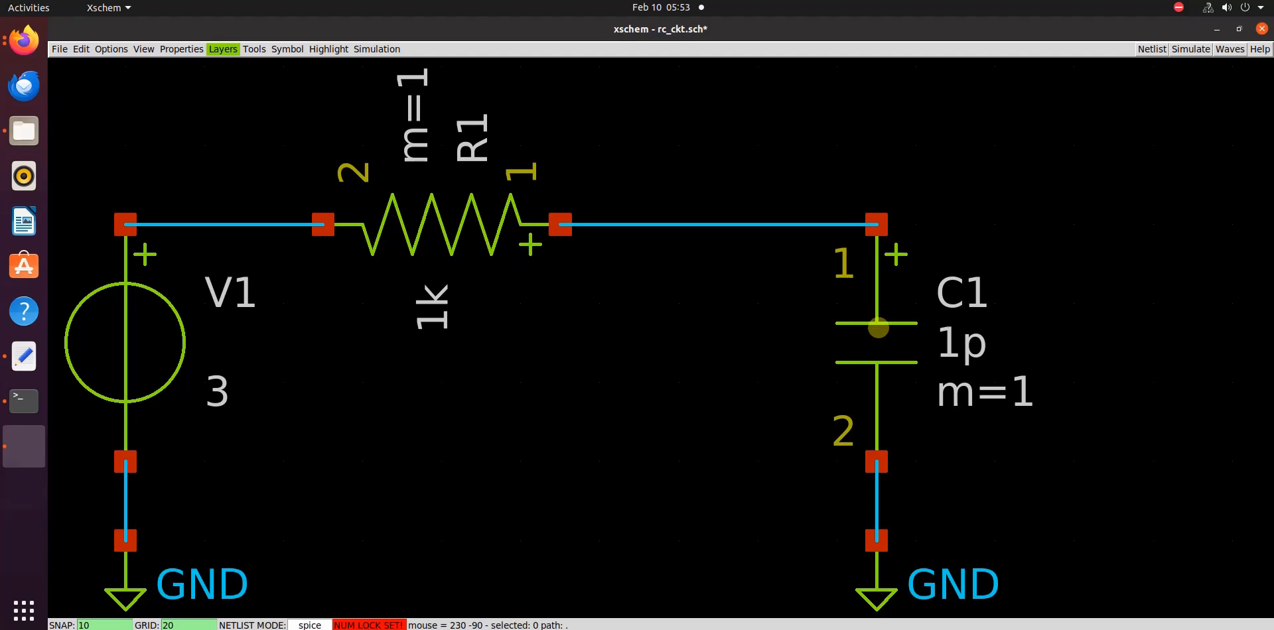
pyautogui.click(879, 323)
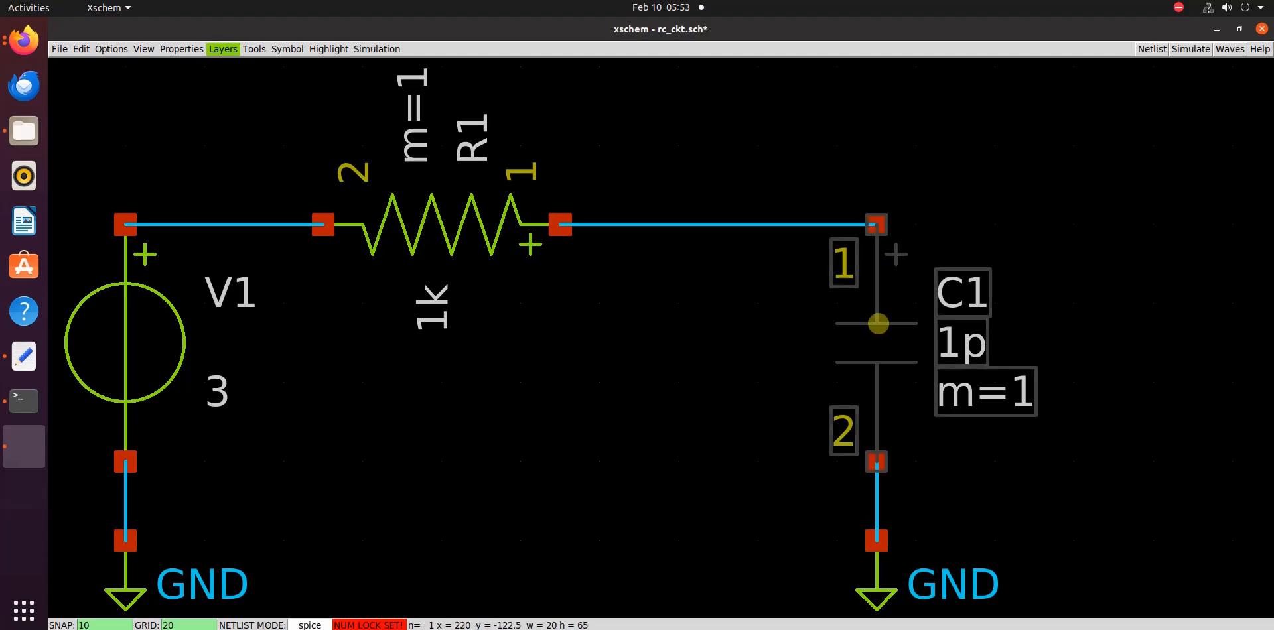
pyautogui.rightClick(878, 323)
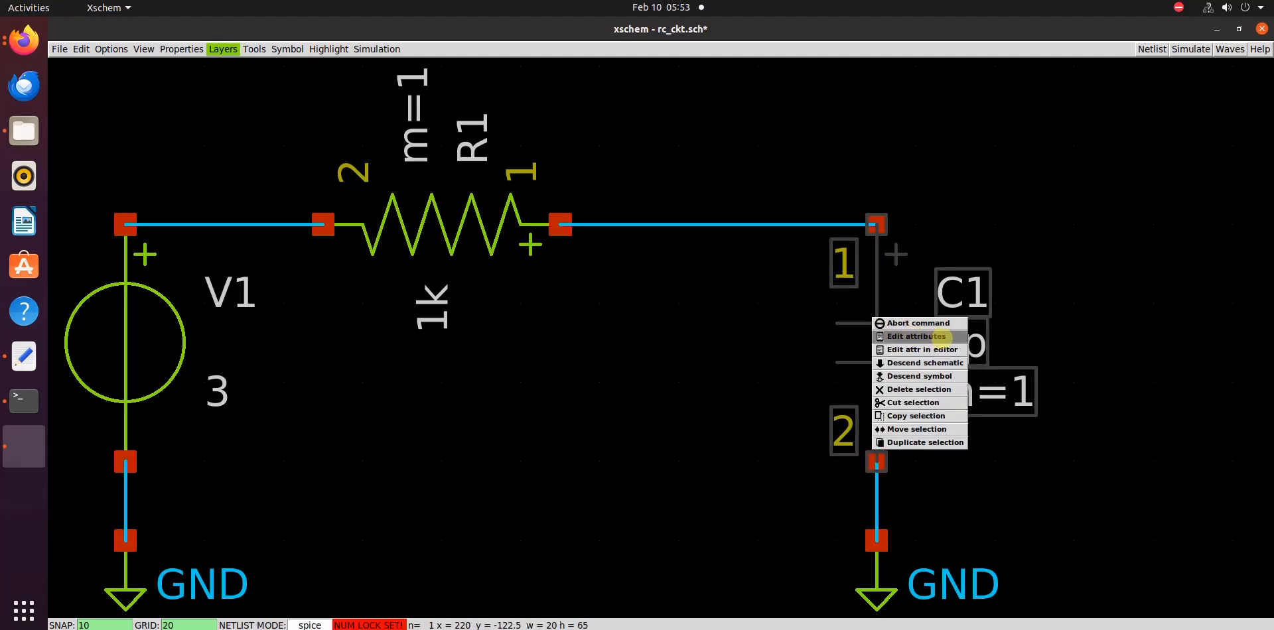
pyautogui.click(951, 337)
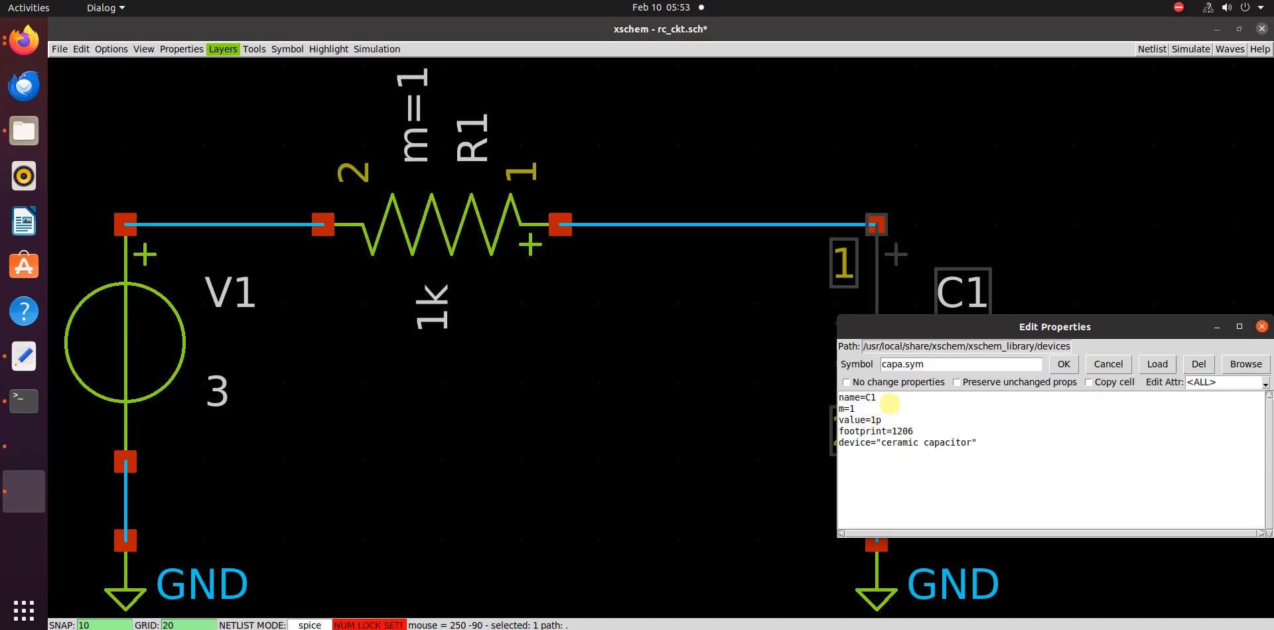
pyautogui.click(878, 420)
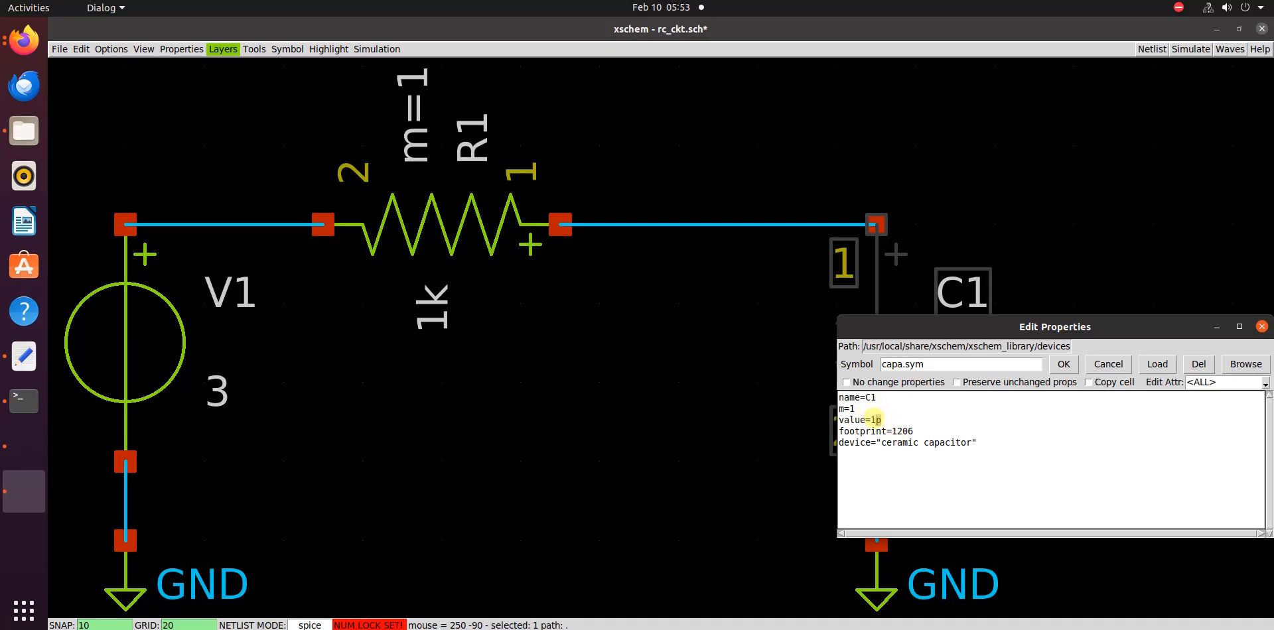
pyautogui.doubleClick(874, 420)
pyautogui.click(1108, 363)
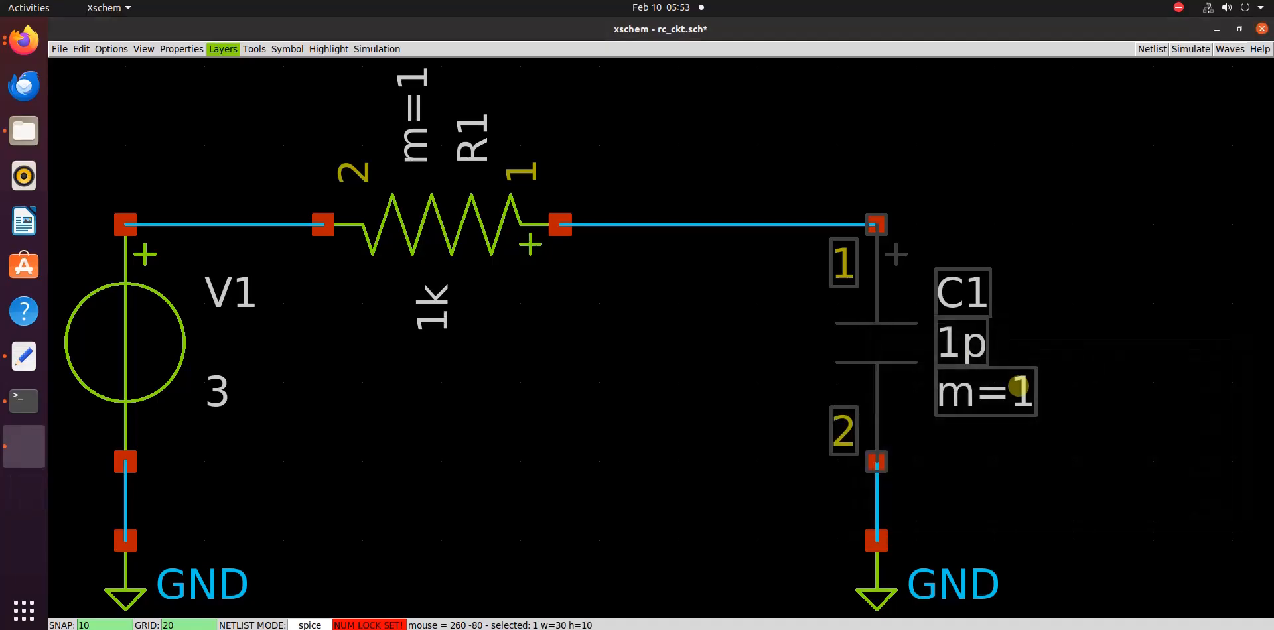
pyautogui.click(620, 398)
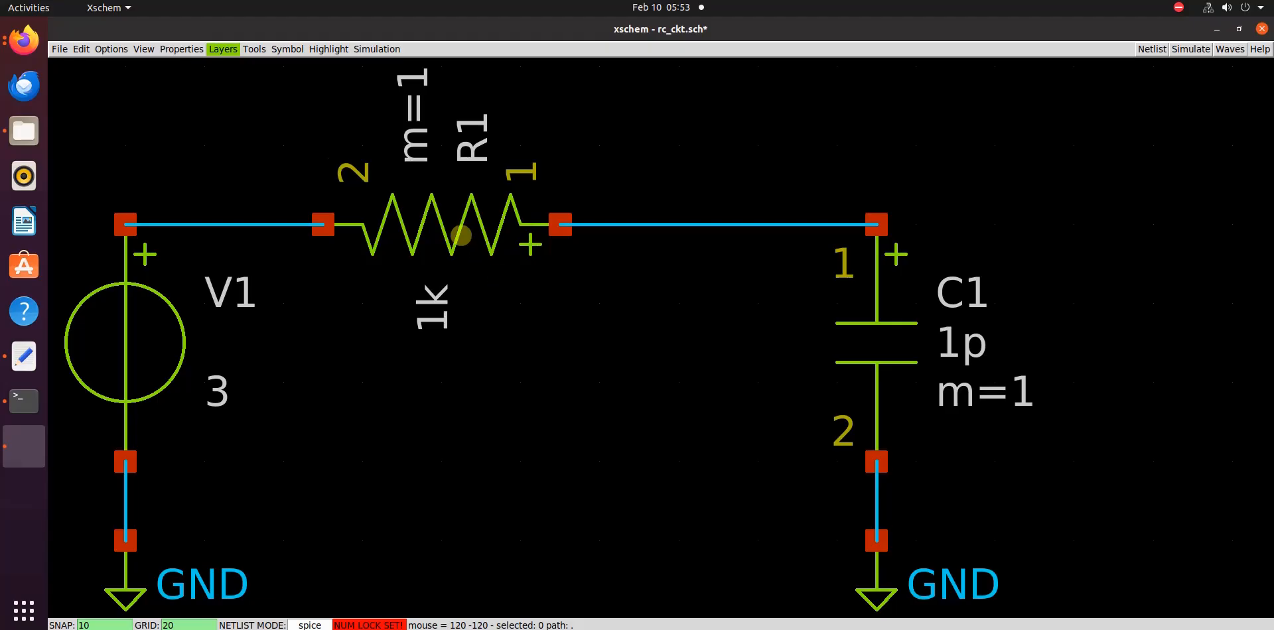
# Inspect the value in resistor R1's properties and close them without changes
pyautogui.click(461, 236)
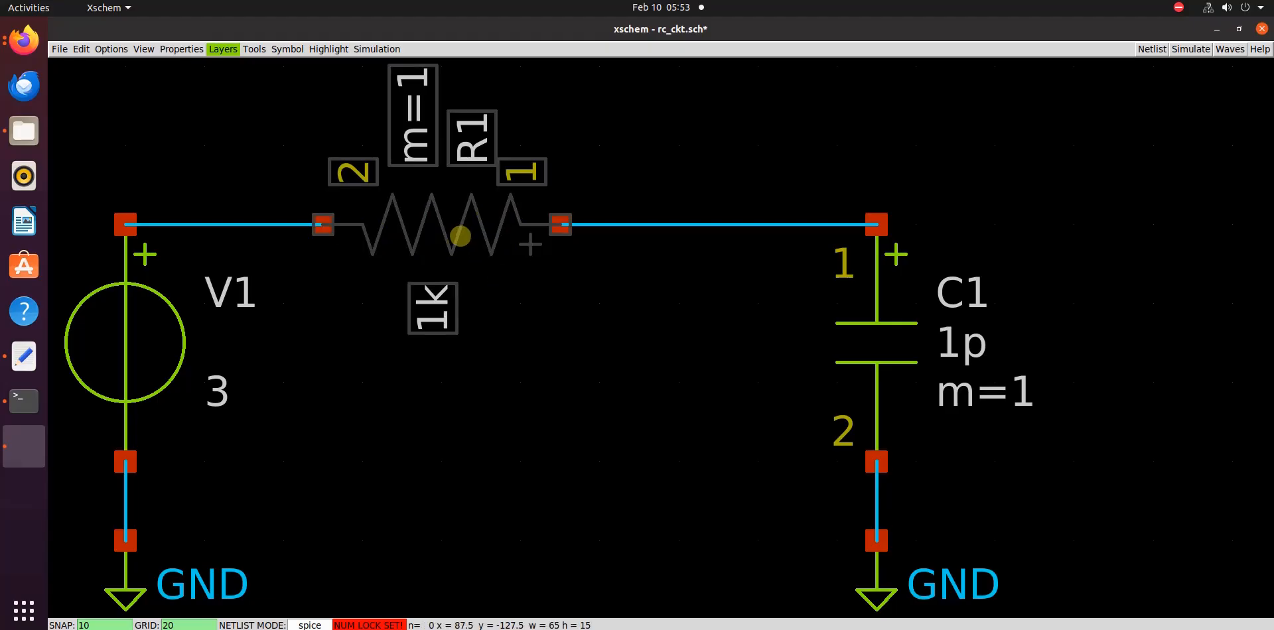
pyautogui.doubleClick(460, 236)
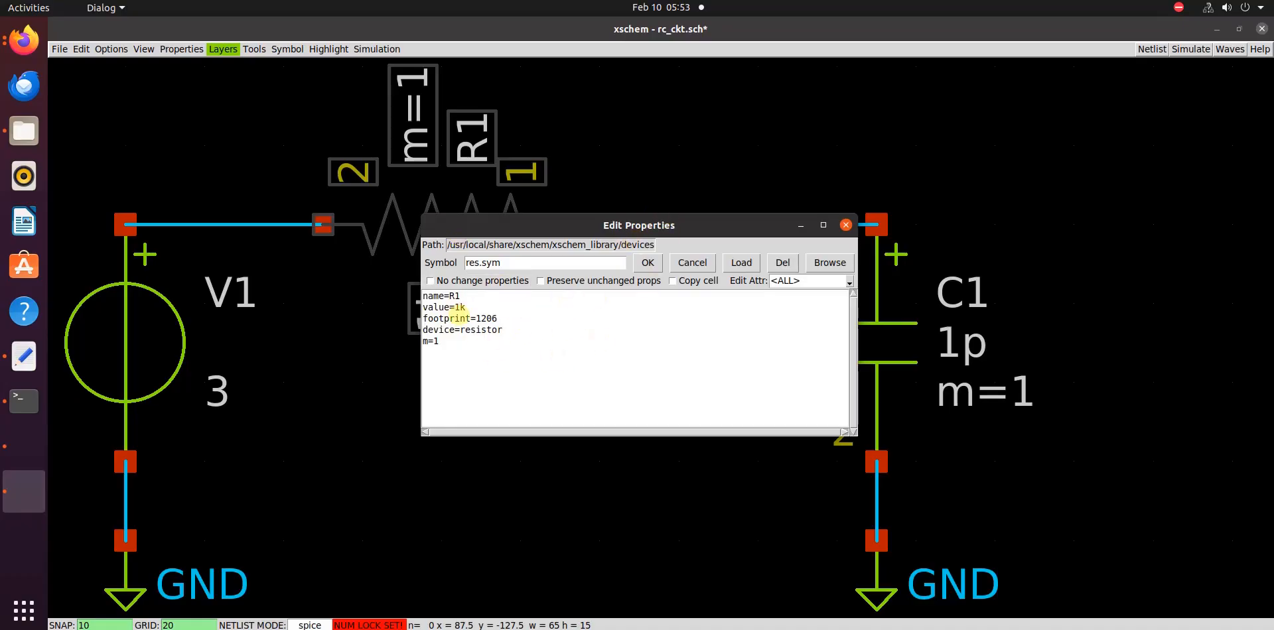
pyautogui.click(465, 307)
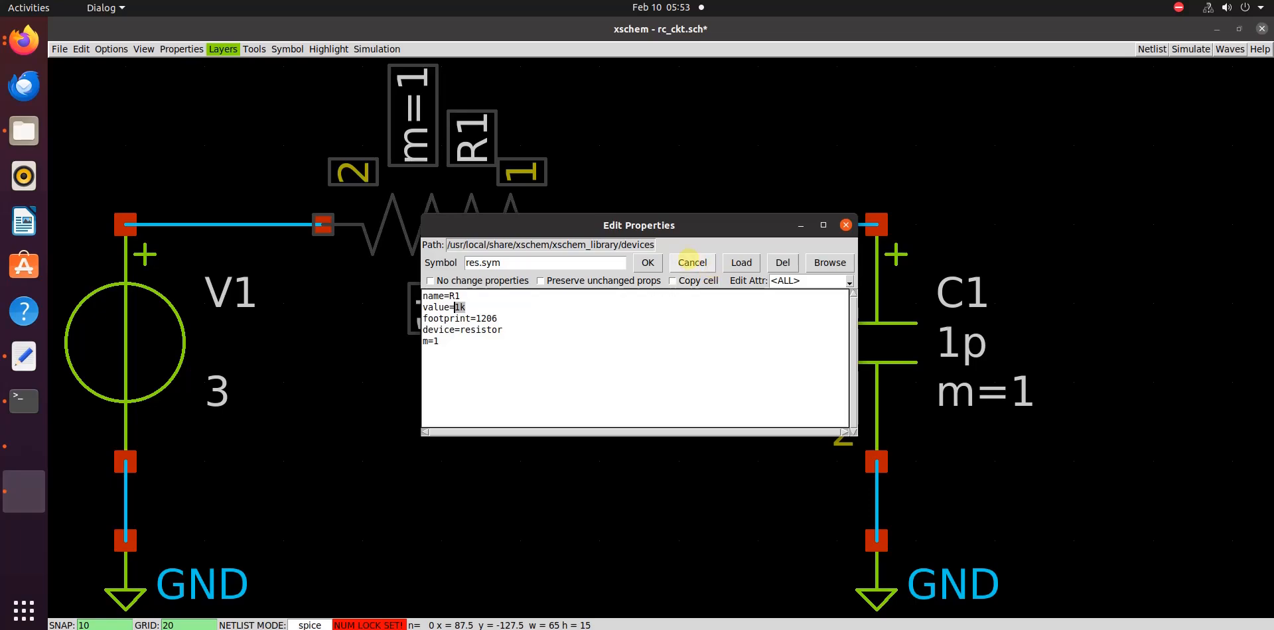
pyautogui.click(690, 262)
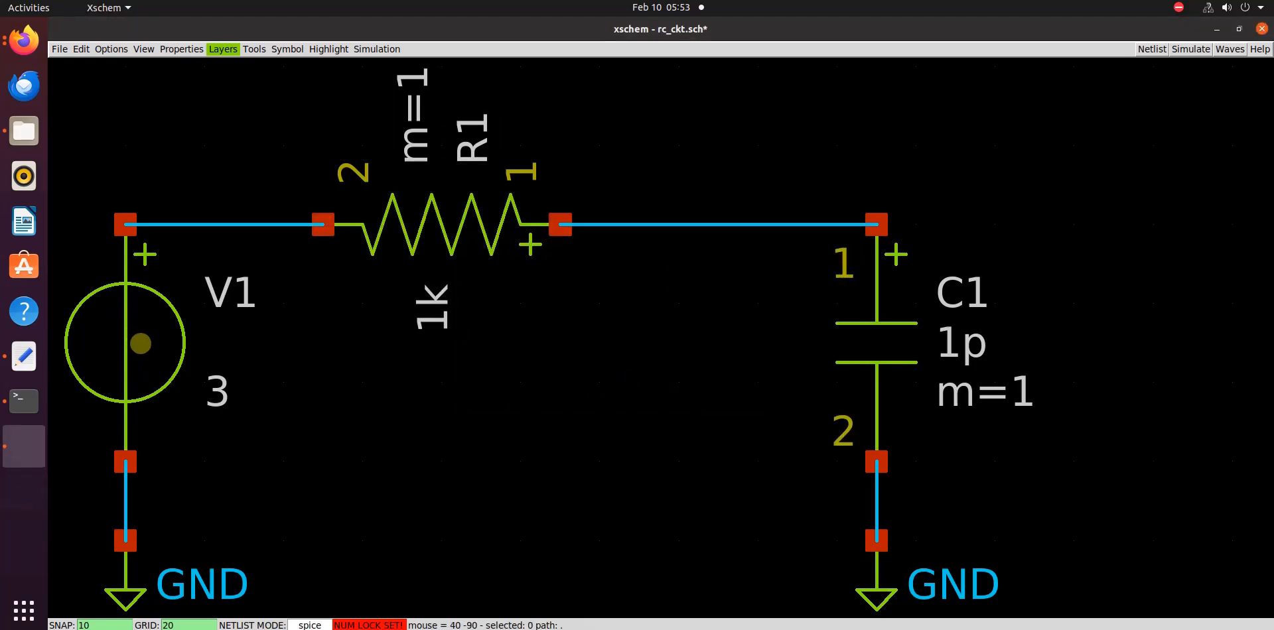
# Open the properties of voltage source V1 and place the text cursor after its value
pyautogui.click(136, 345)
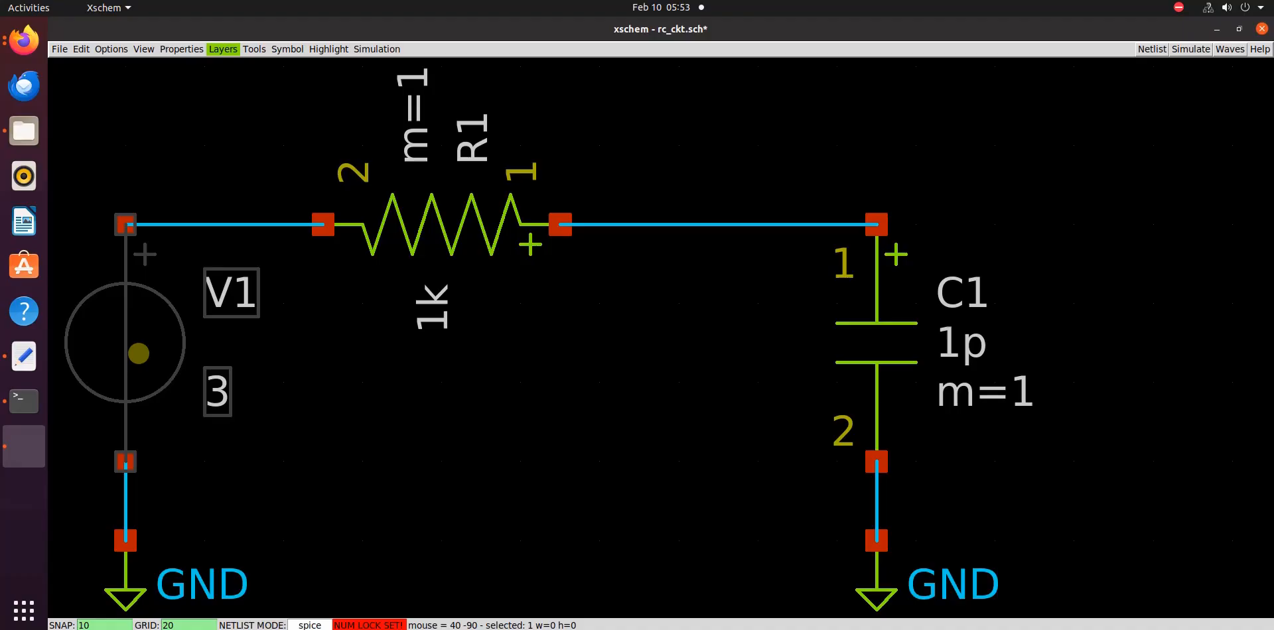
pyautogui.doubleClick(138, 353)
pyautogui.moveTo(278, 340); pyautogui.dragTo(576, 316)
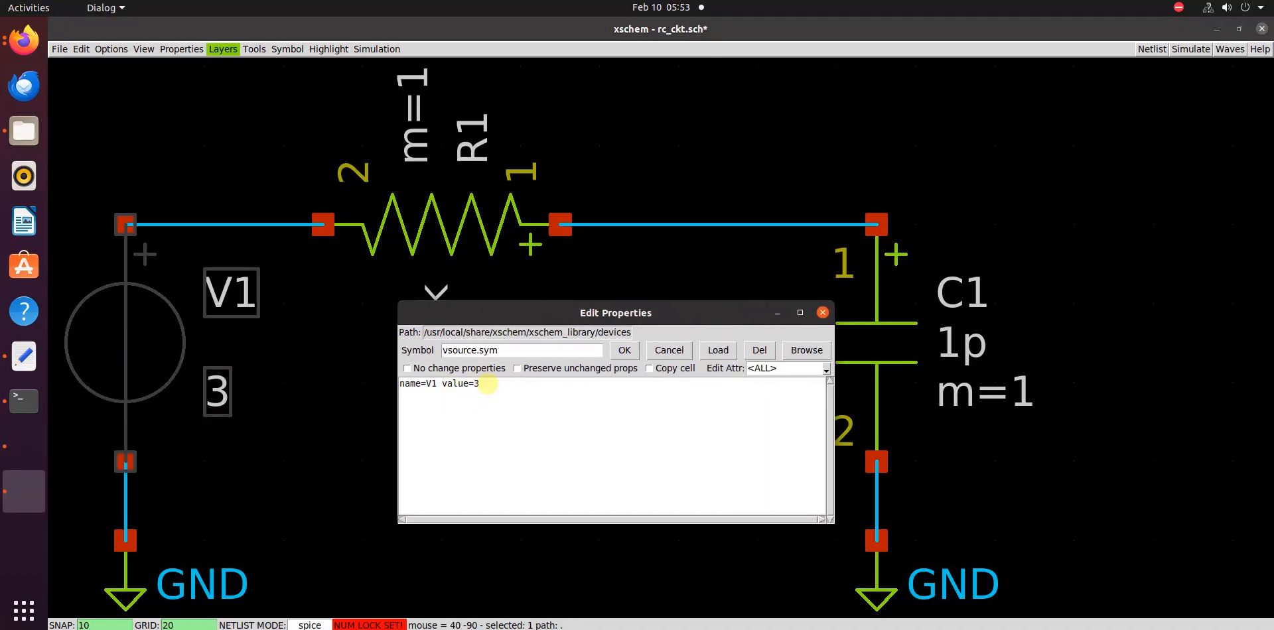
pyautogui.click(488, 383)
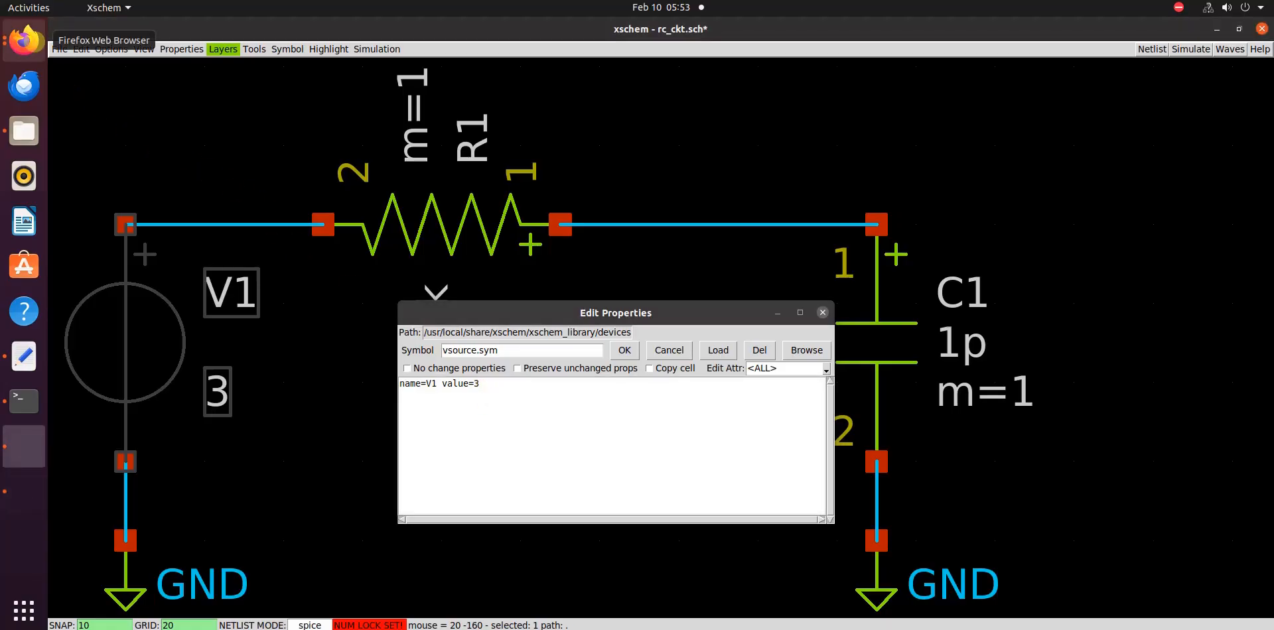
# Switch to Firefox and search the Ngspice manual for "pulse" to find the syntax in section 4.1.1 Pulse
pyautogui.click(25, 41)
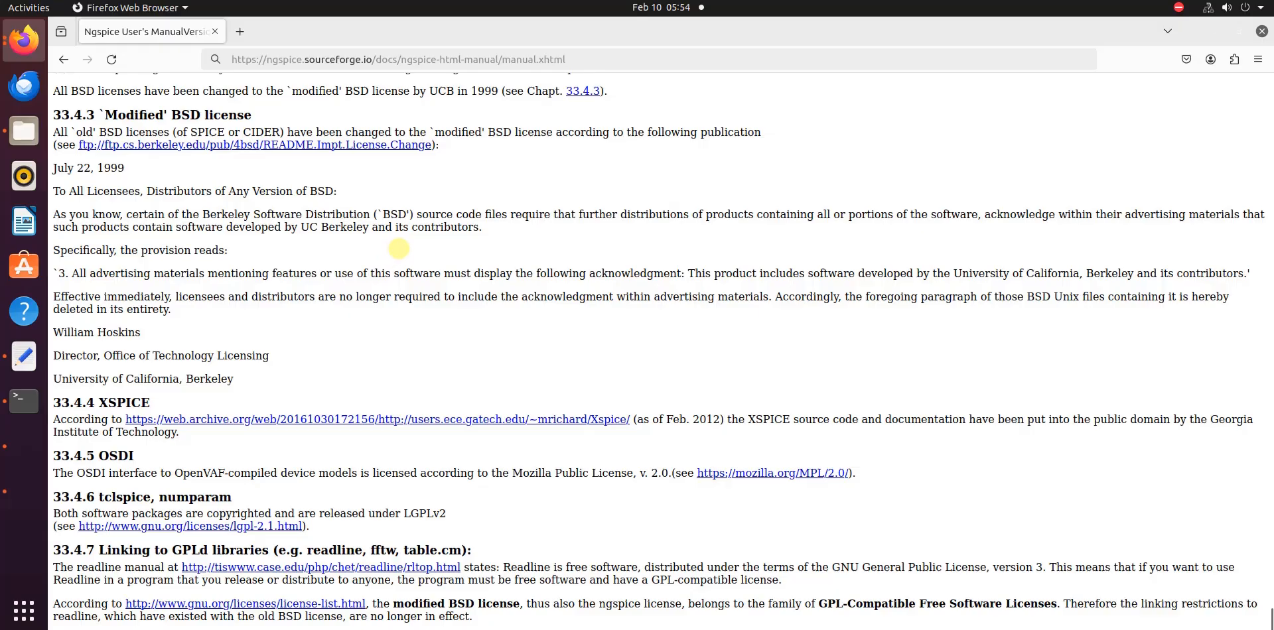
pyautogui.hotkey('ctrl', 'Home')
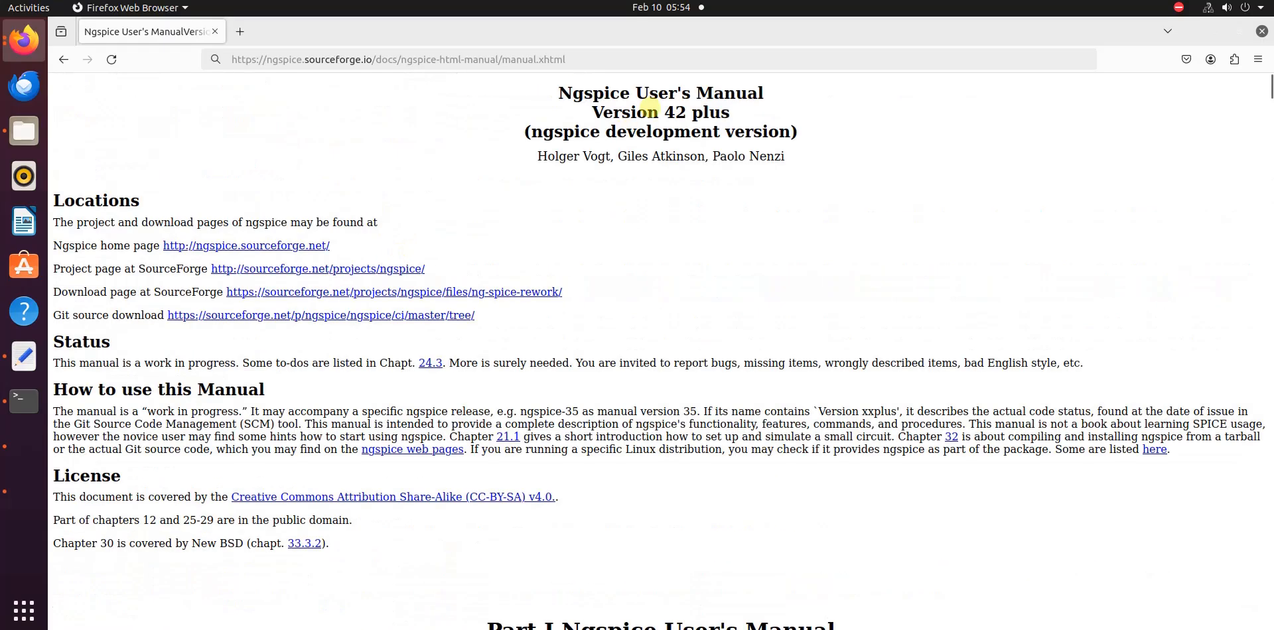
pyautogui.hotkey('ctrl', 'f')
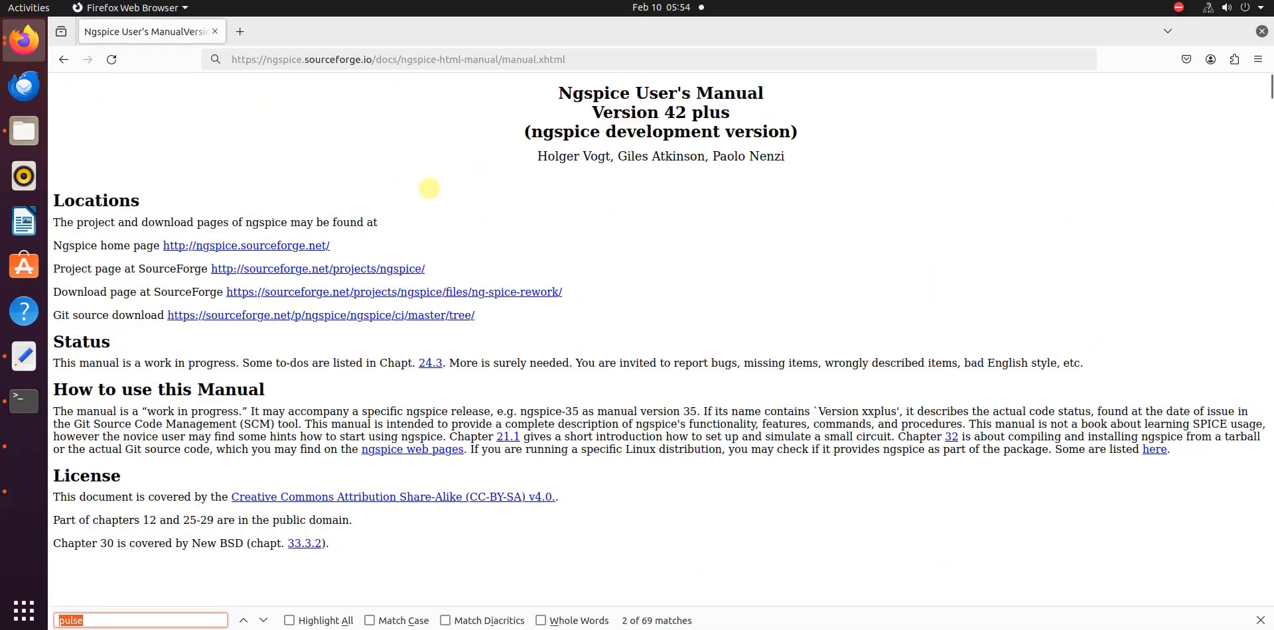
pyautogui.write('pulse')
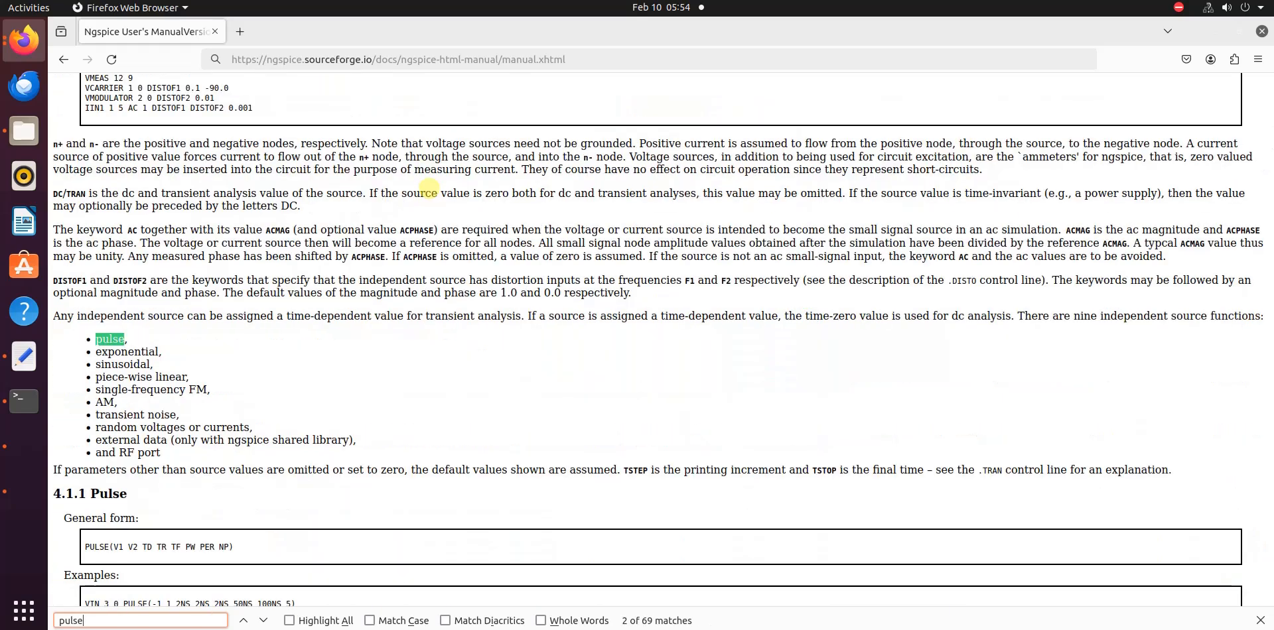
pyautogui.scroll(5, 259, 252)
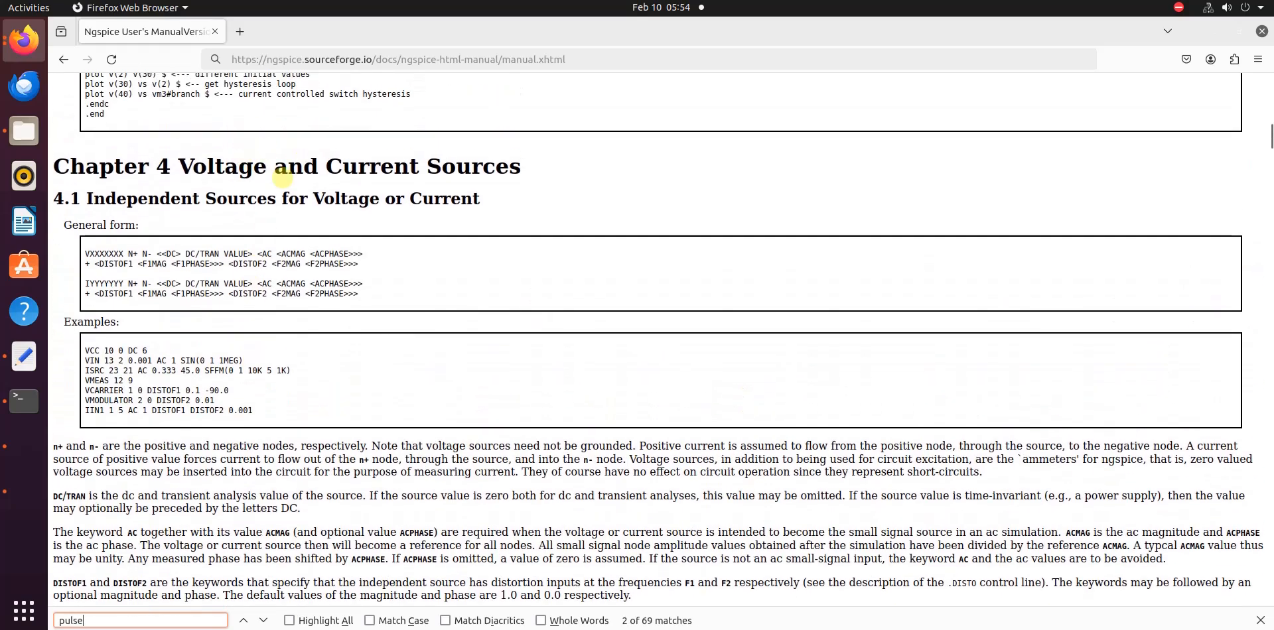
pyautogui.scroll(-6, 322, 193)
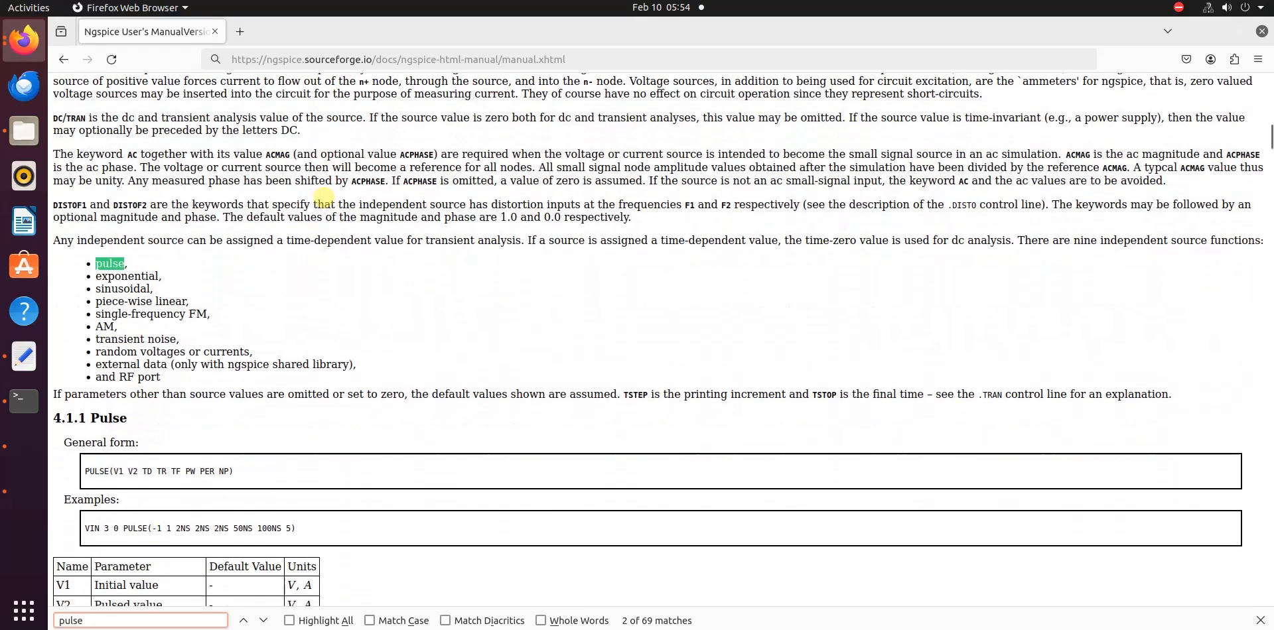
pyautogui.scroll(-3, 323, 198)
pyautogui.scroll(-1, 156, 318)
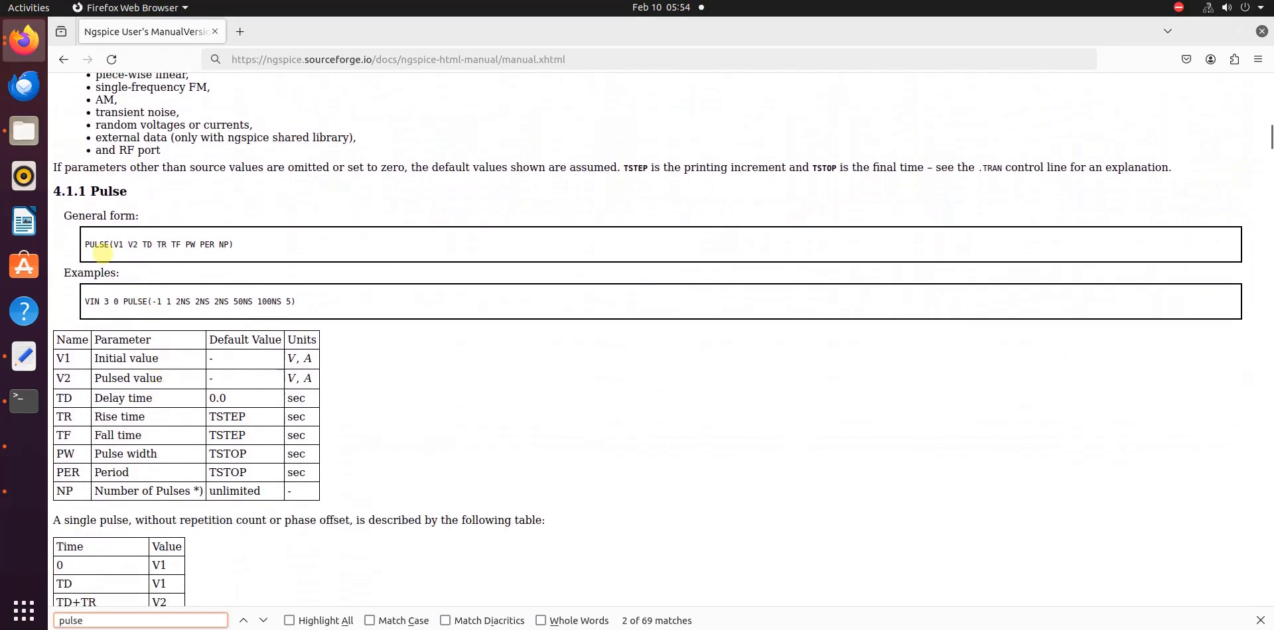
# Copy the general form PULSE(V1 V2 TD TR TF PW PER NP) from the manual's Pulse section
pyautogui.tripleClick(208, 238)
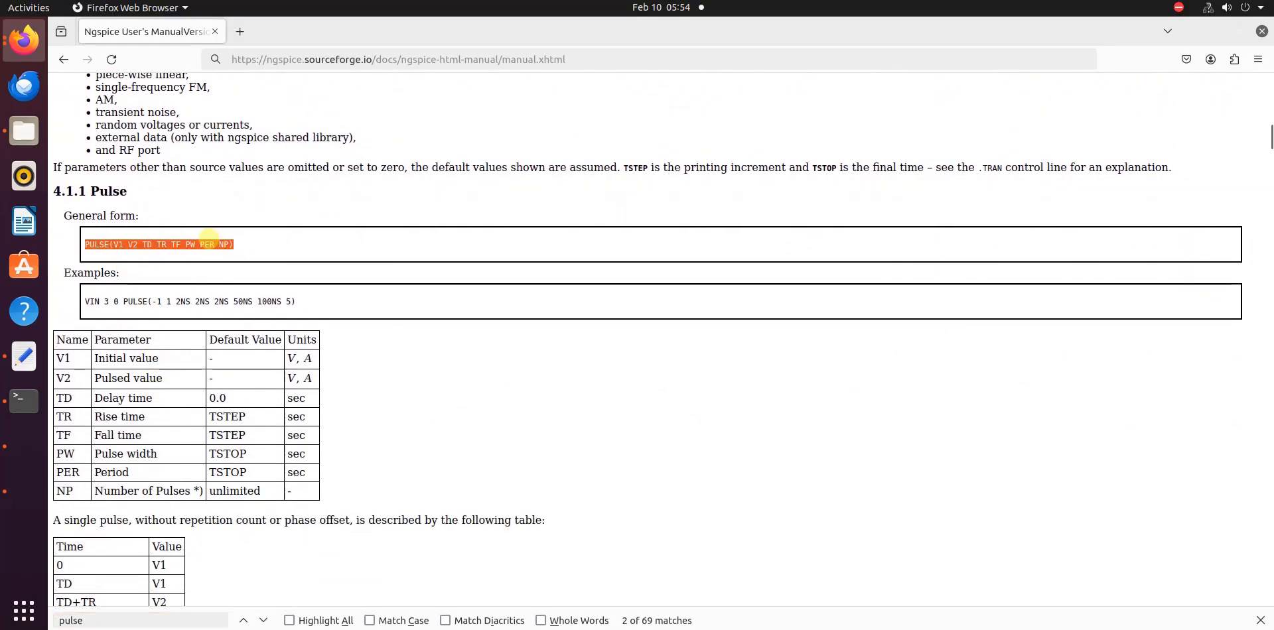
pyautogui.moveTo(232, 244); pyautogui.dragTo(87, 244)
pyautogui.rightClick(144, 244)
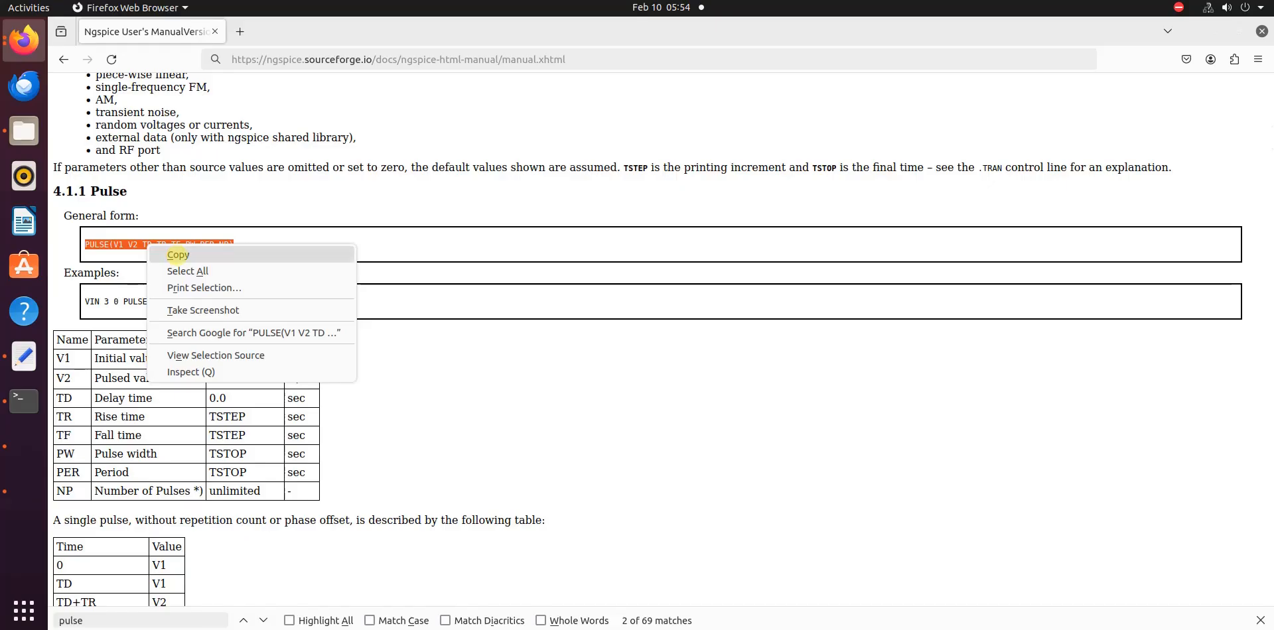
pyautogui.click(173, 253)
pyautogui.click(164, 188)
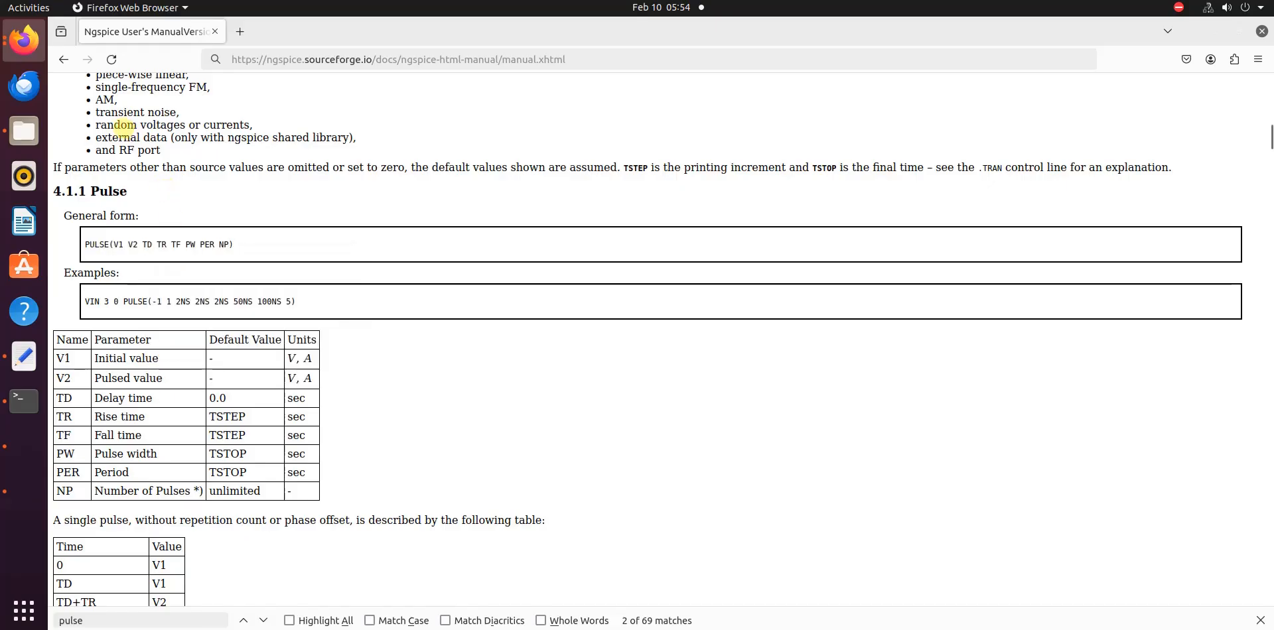
# Return to xschem and replace V1's value with the copied PULSE expression enclosed in double quotes
pyautogui.click(23, 490)
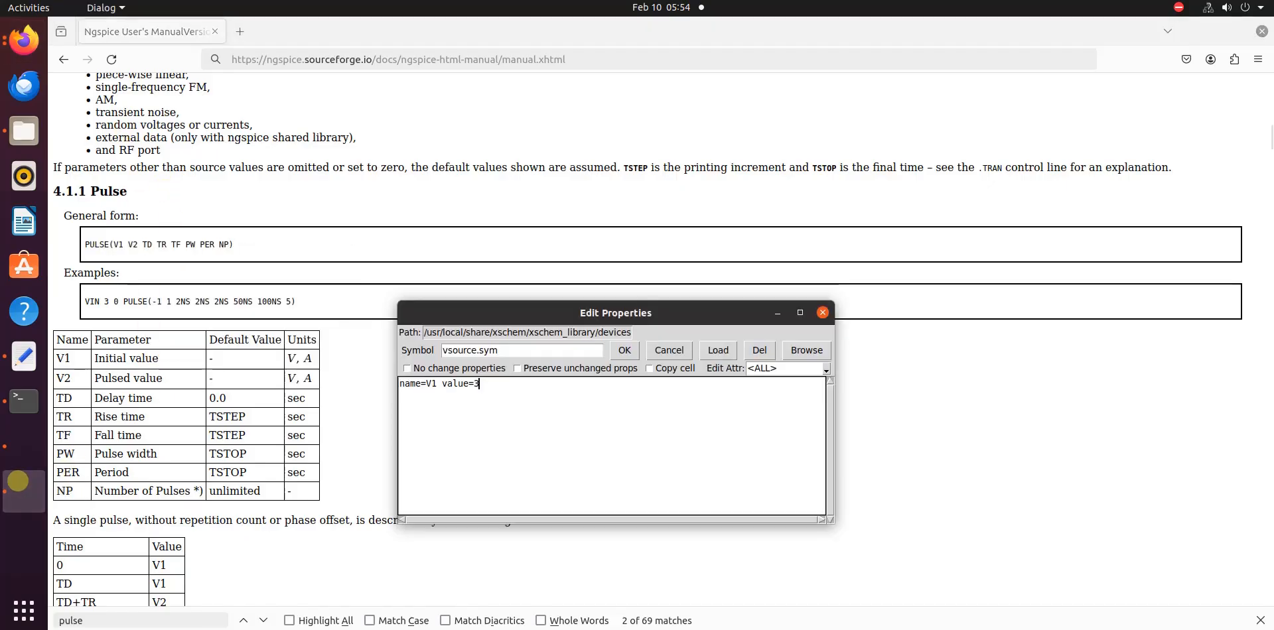
pyautogui.click(24, 446)
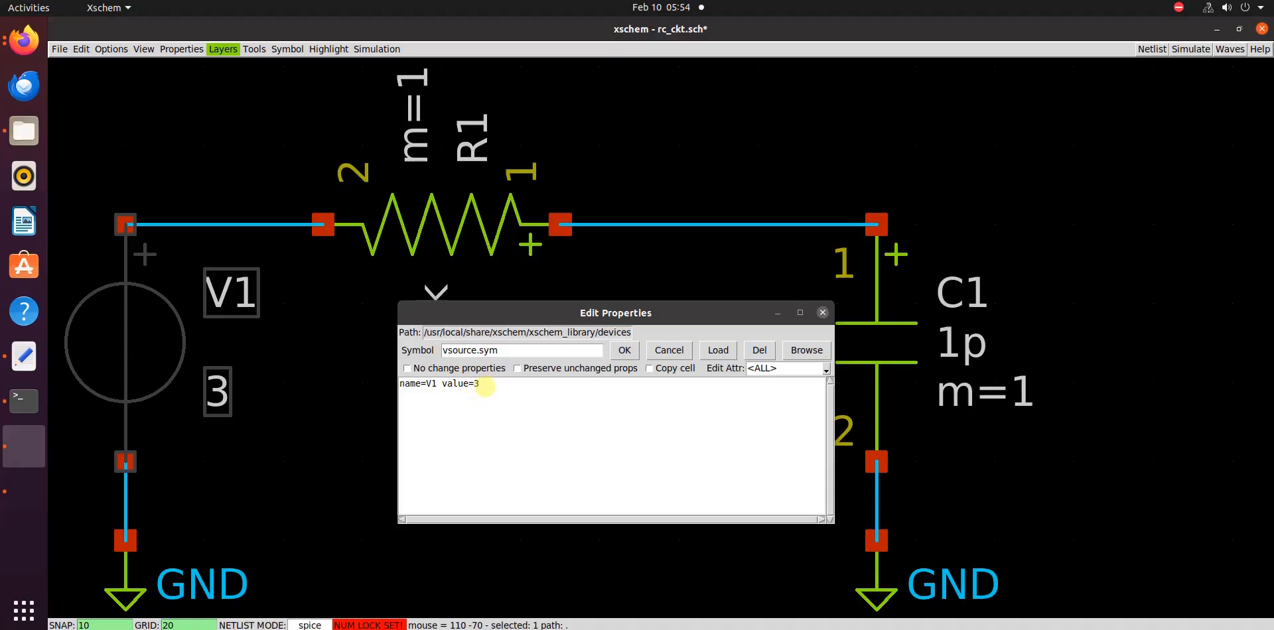
pyautogui.click(483, 397)
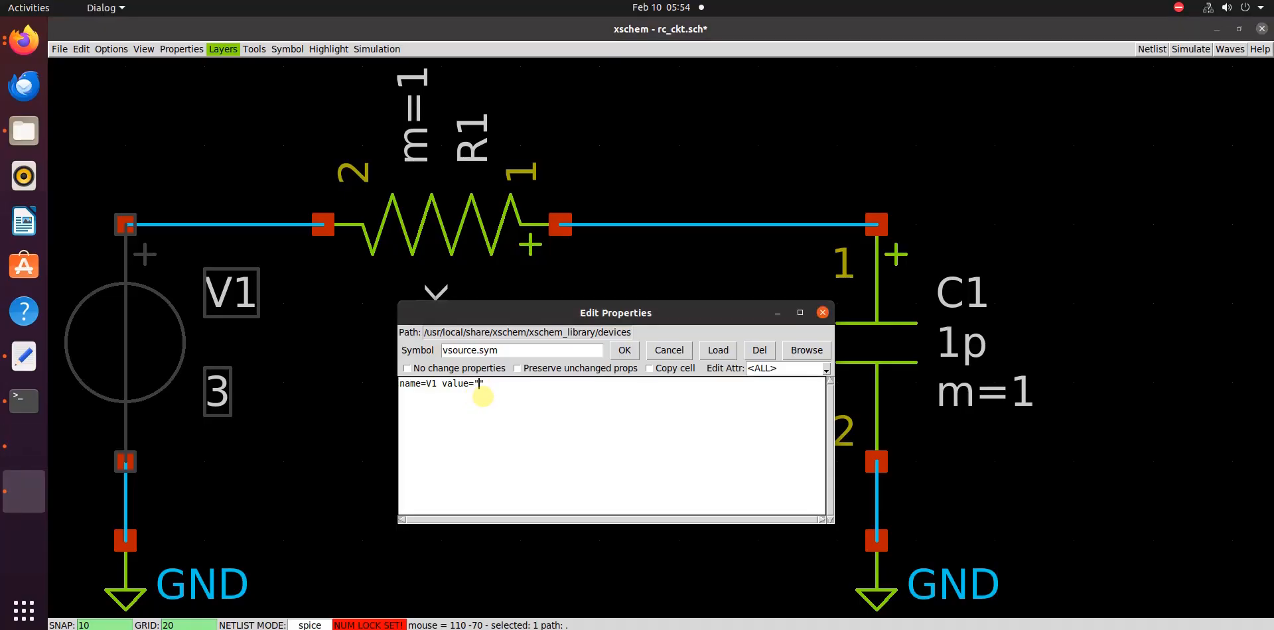
pyautogui.hotkey('ctrl', 'v')
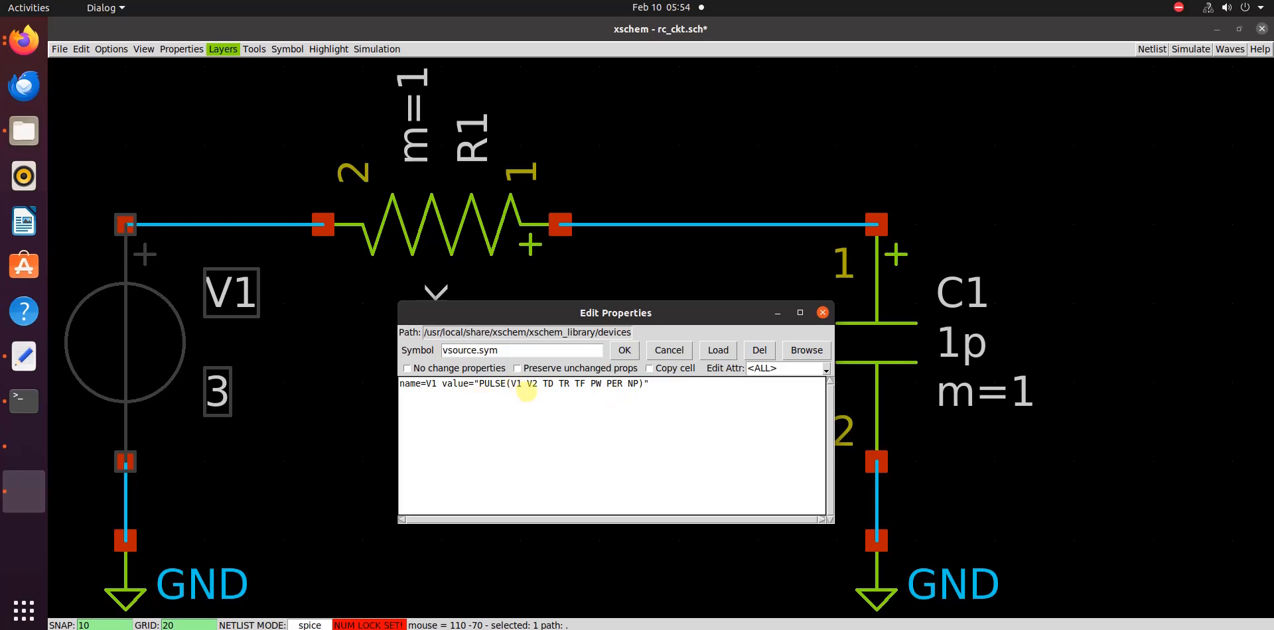
# In V1's PULSE expression, set the initial value to 0, the pulsed value to 1 and the delay time to 0.5n
pyautogui.press('BackSpace')
pyautogui.press('BackSpace')
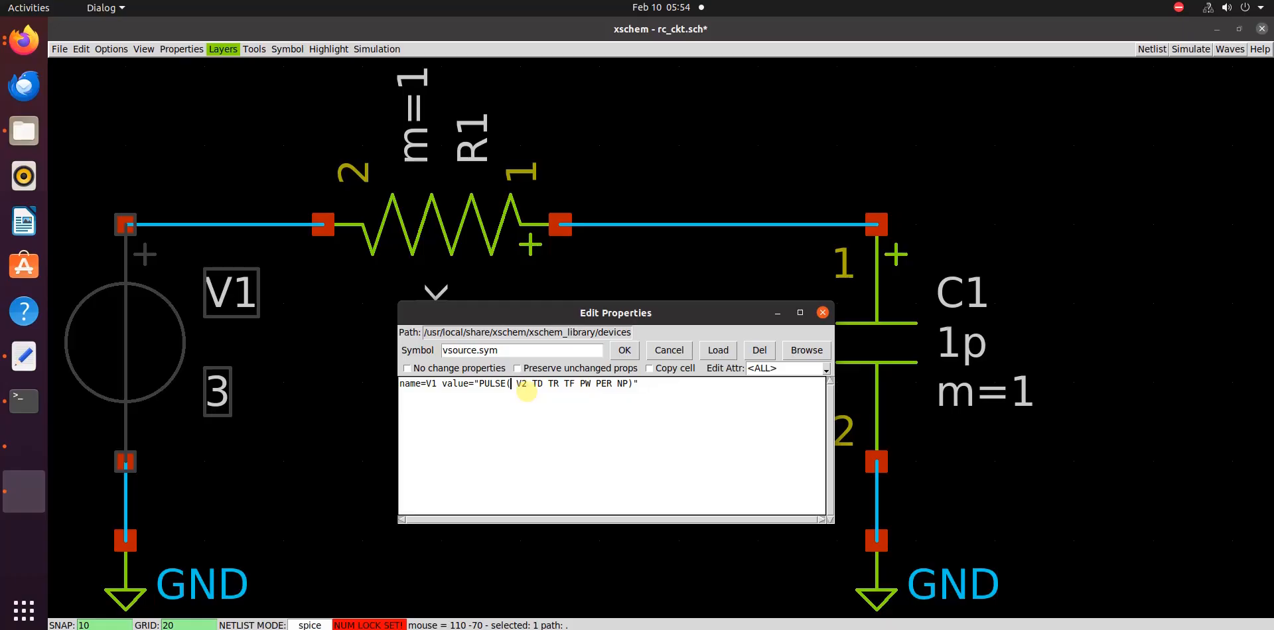
pyautogui.write('0')
pyautogui.press('Right')
pyautogui.write('1 ')
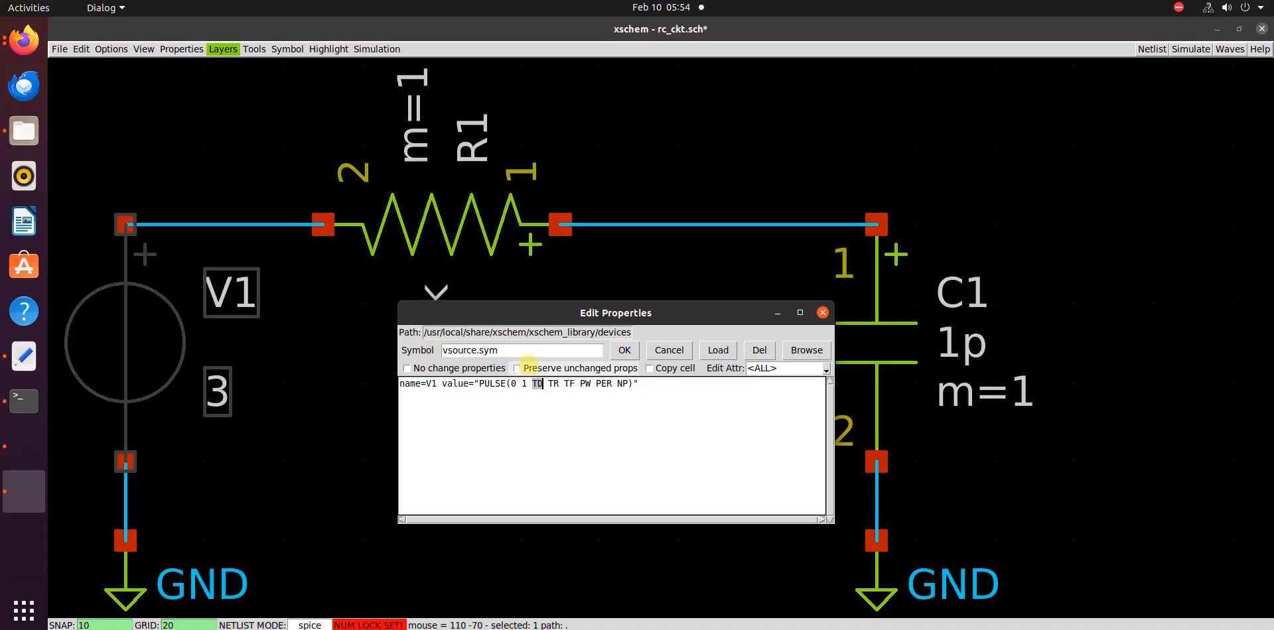
pyautogui.write('0.5n ')
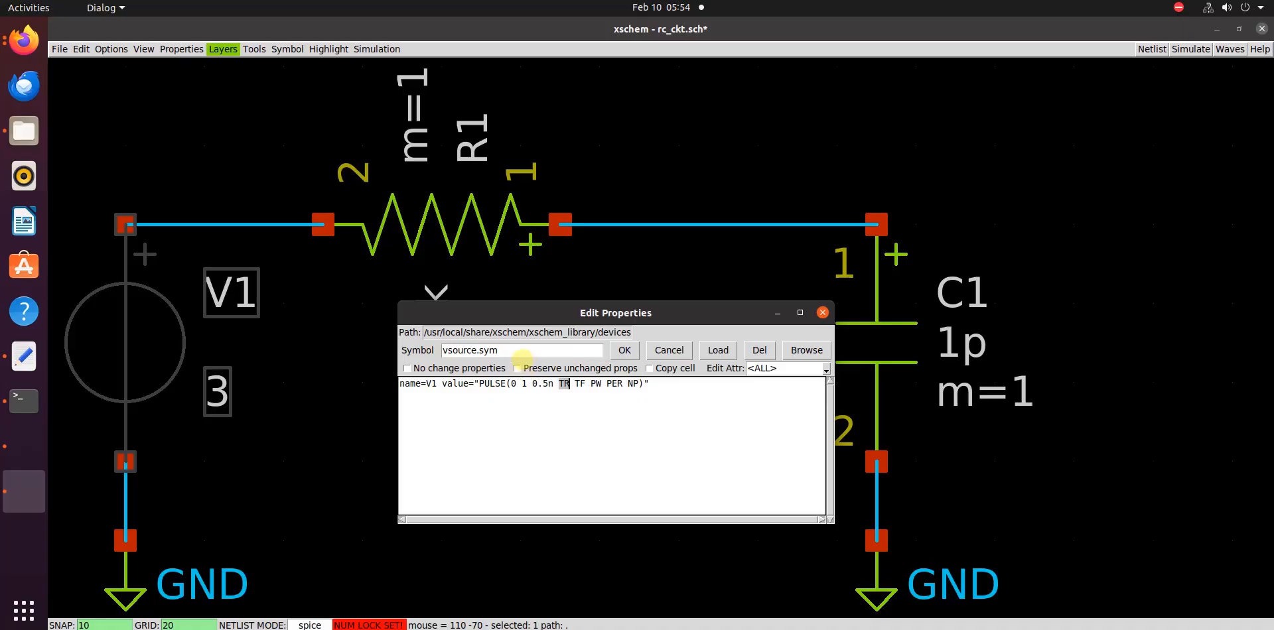
pyautogui.write('100p ')
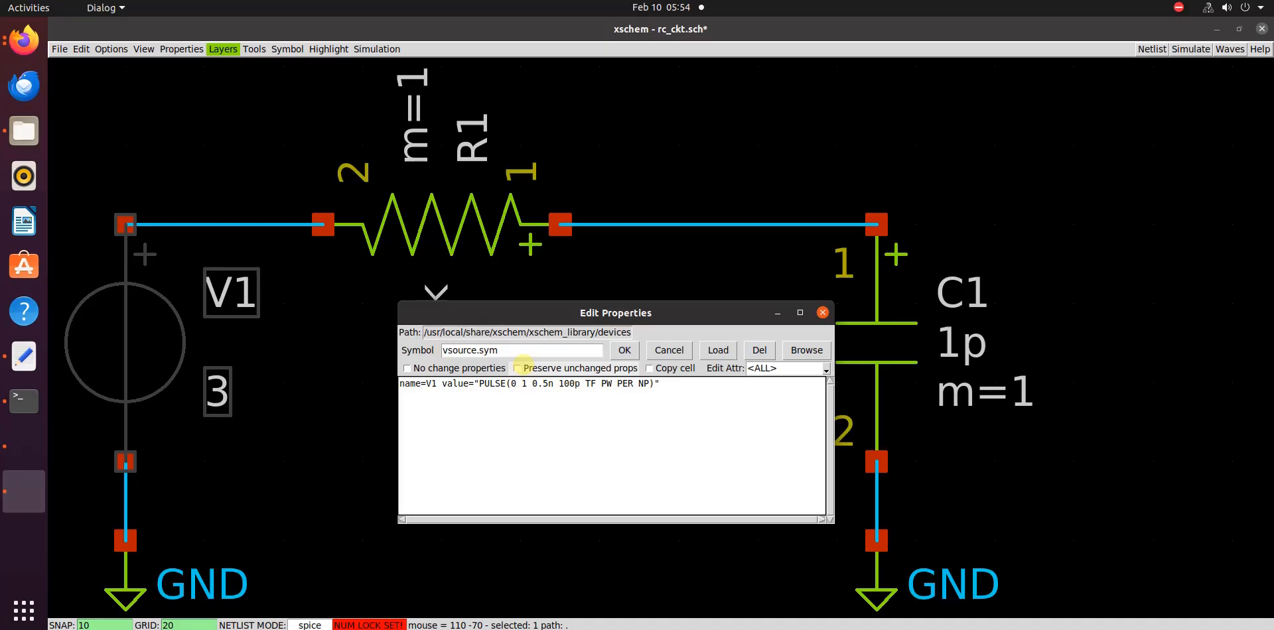
pyautogui.write('100p 1n ')
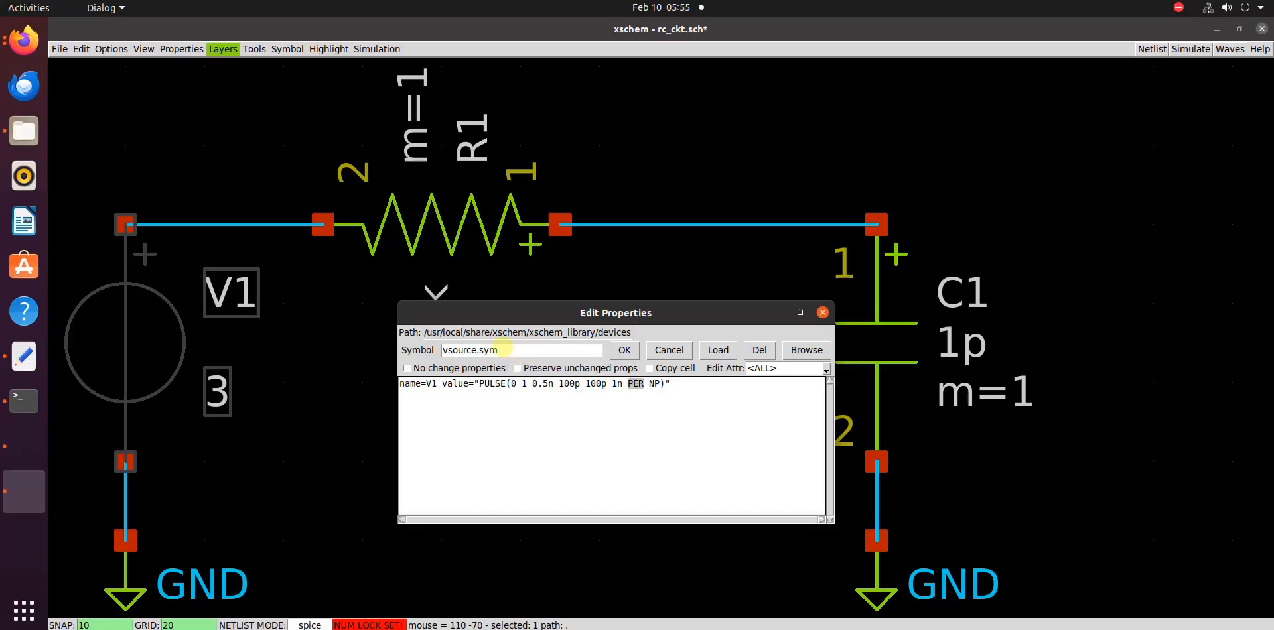
pyautogui.write('2n')
# Set V1's pulse rise and fall times to 100p, width to 1n and period to 2n, remove NP, and apply the properties
pyautogui.press('BackSpace')
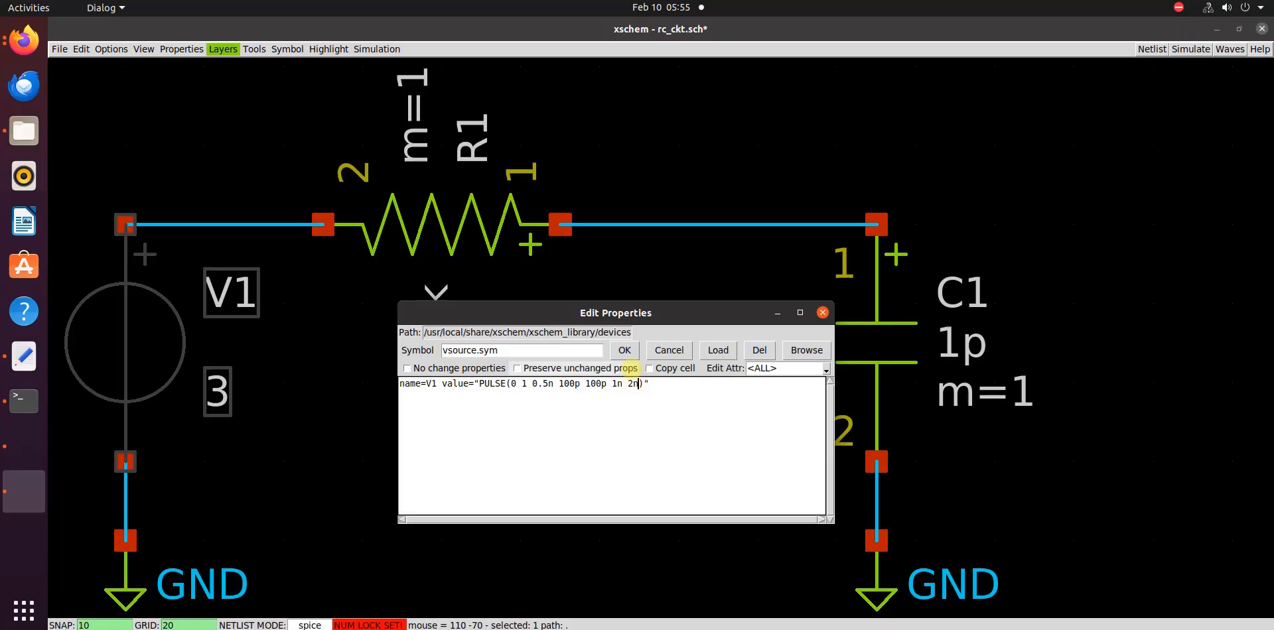
pyautogui.click(624, 349)
pyautogui.click(490, 482)
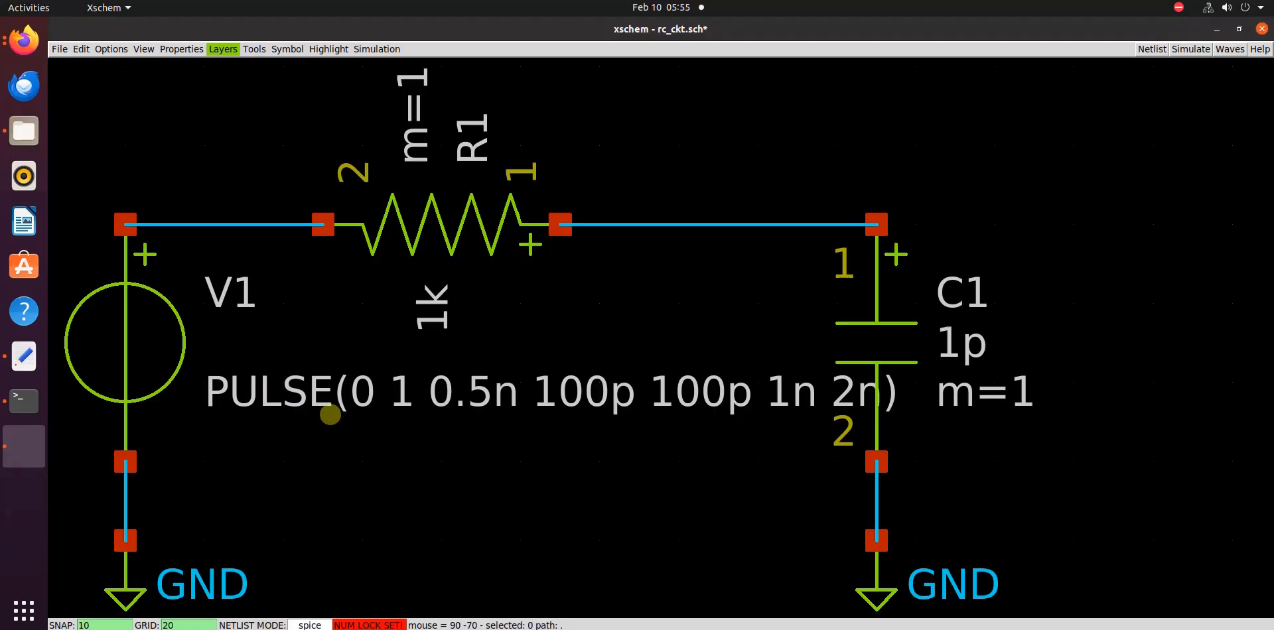
# Insert a wire label, rotate it to vertical, and place it on the wire between V1 and R1
pyautogui.hotkey('ctrl', 'z')
pyautogui.hotkey('ctrl', 'z')
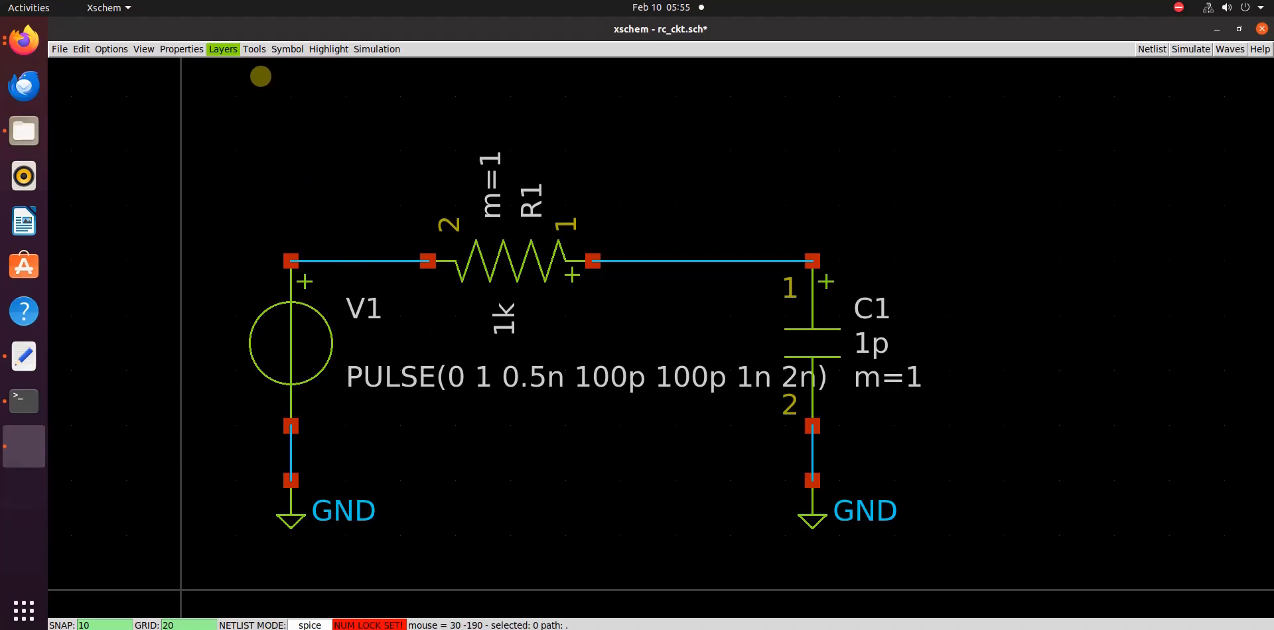
pyautogui.click(252, 50)
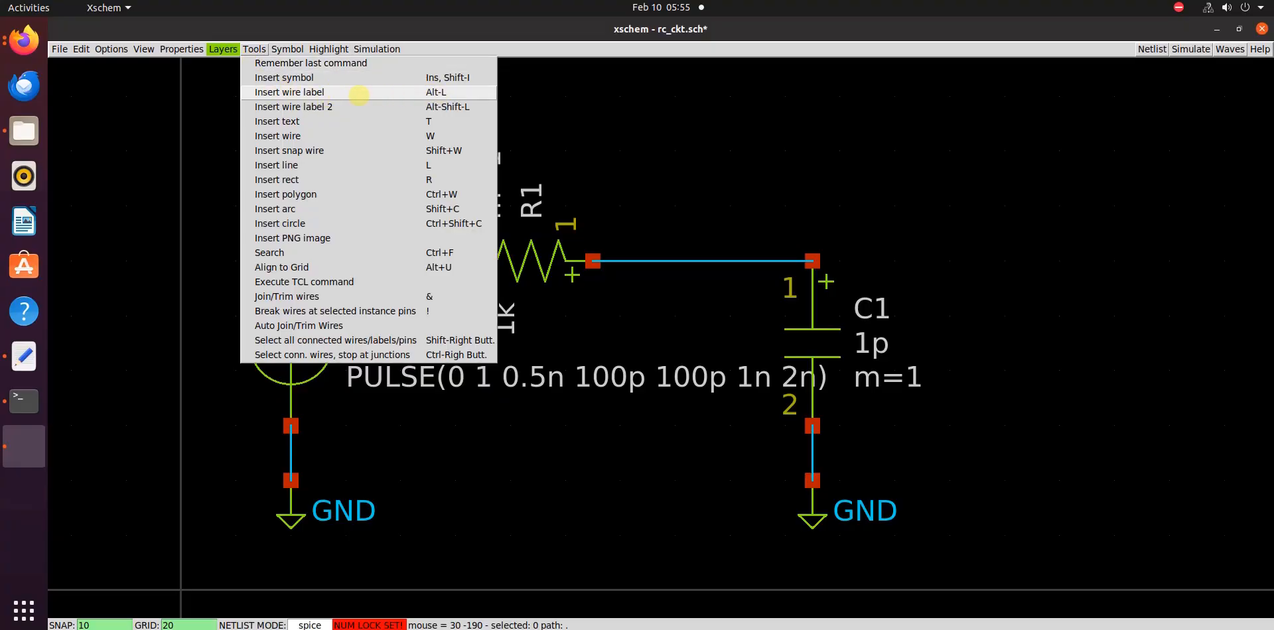
pyautogui.click(345, 93)
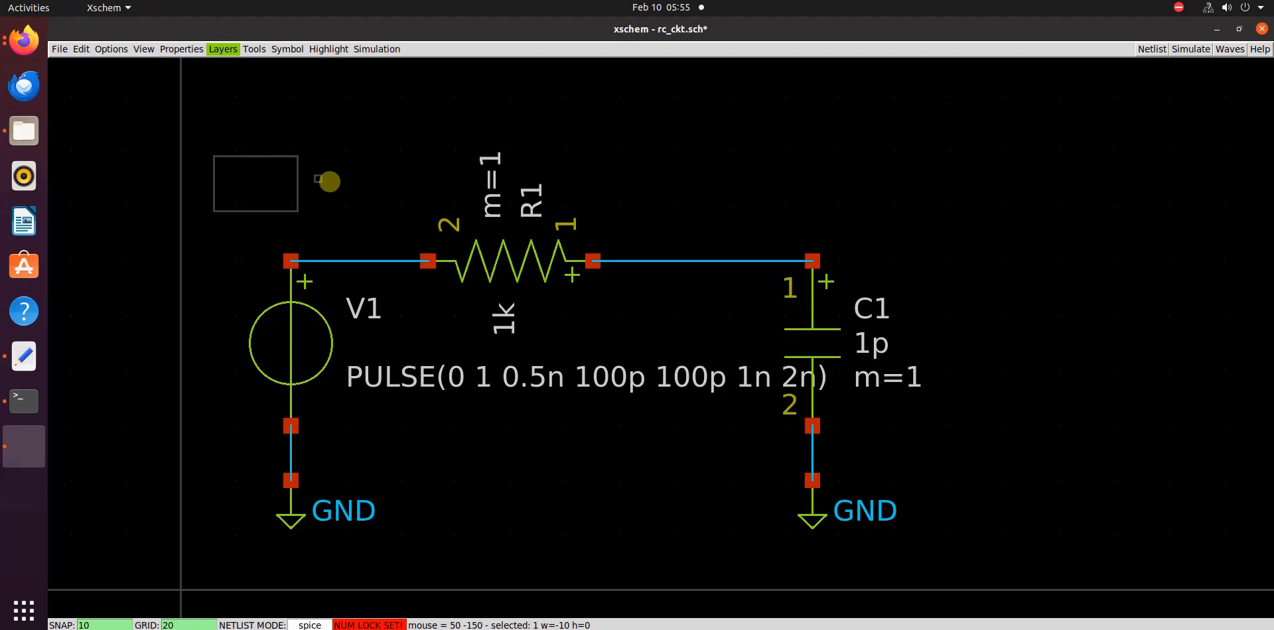
pyautogui.hotkey('shift', 'r')
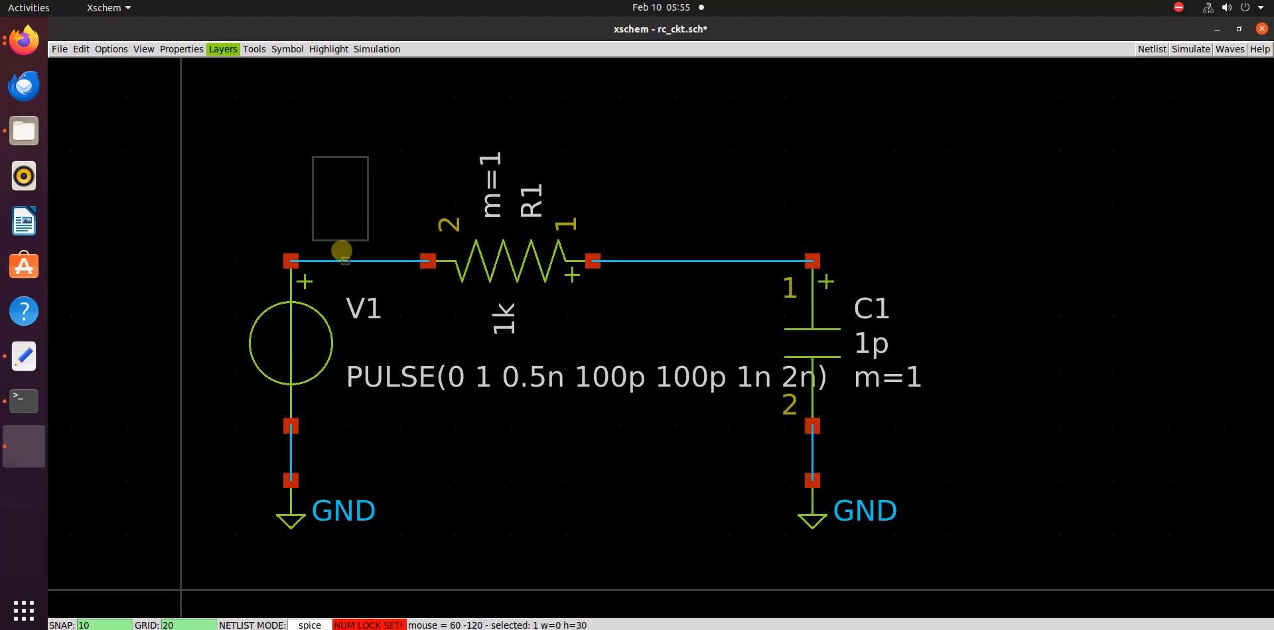
pyautogui.click(349, 263)
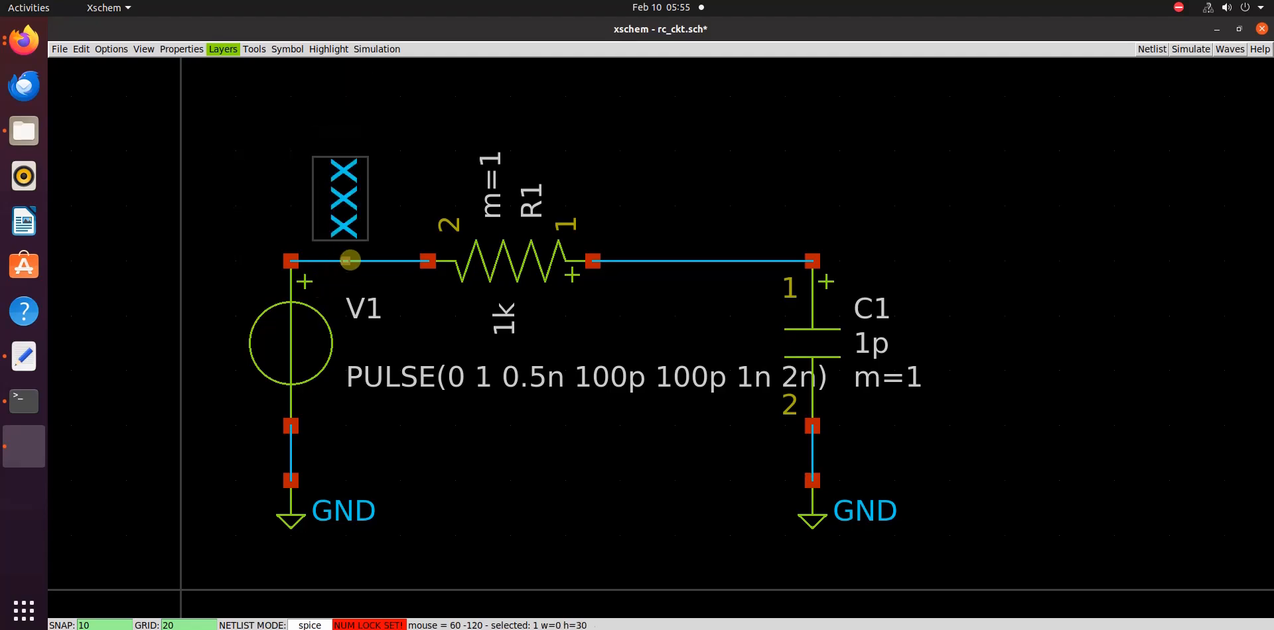
# Edit the new wire label's properties, set its lab value to VIN, and apply them
pyautogui.click(409, 163)
pyautogui.click(351, 190)
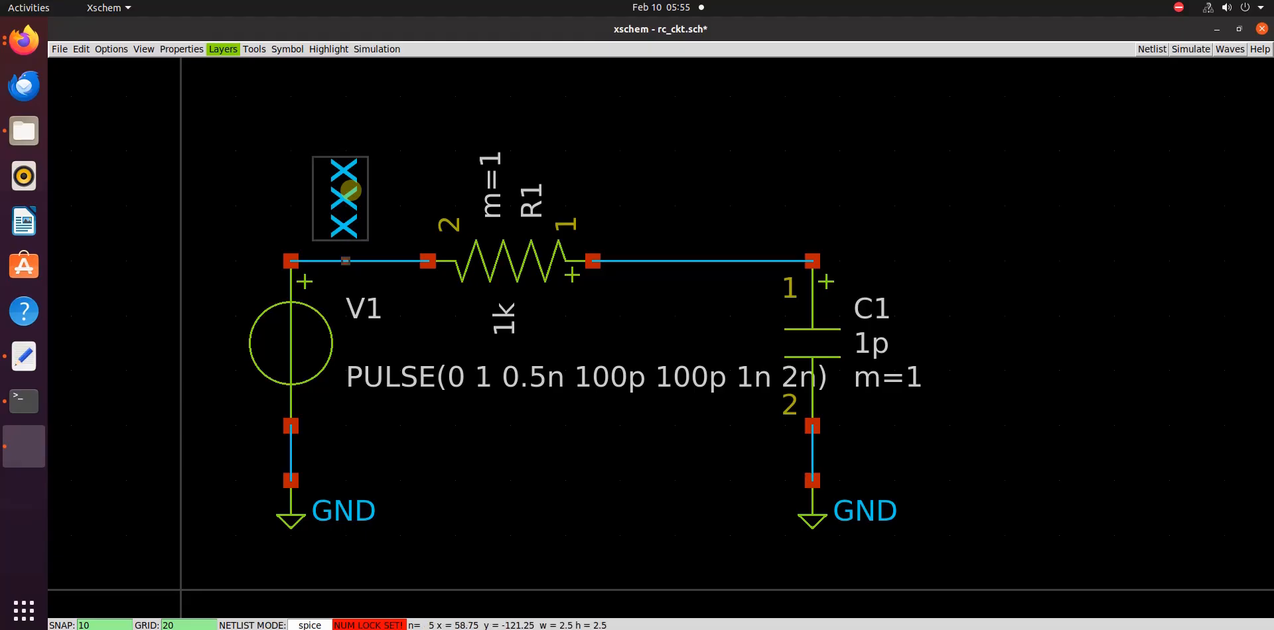
pyautogui.press('q')
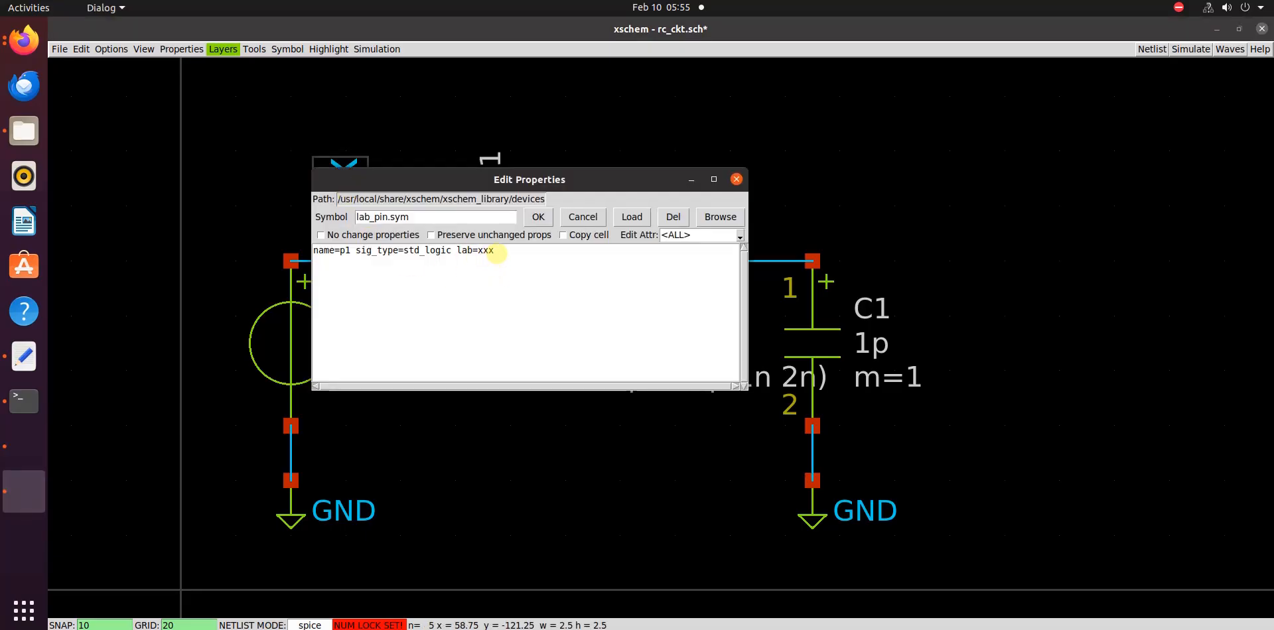
pyautogui.press('BackSpace')
pyautogui.press('BackSpace')
pyautogui.press('BackSpace')
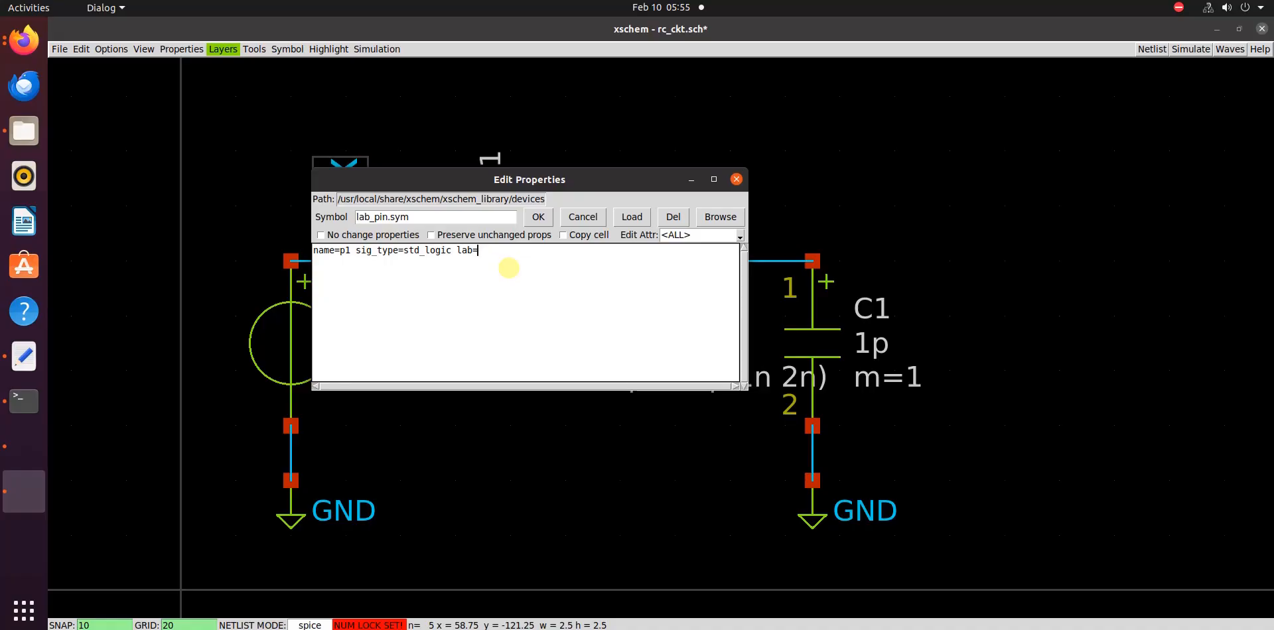
pyautogui.write('VIN')
pyautogui.press('BackSpace')
pyautogui.press('BackSpace')
pyautogui.write('in')
pyautogui.press('BackSpace')
pyautogui.press('BackSpace')
pyautogui.press('BackSpace')
pyautogui.write('VIN')
pyautogui.click(539, 217)
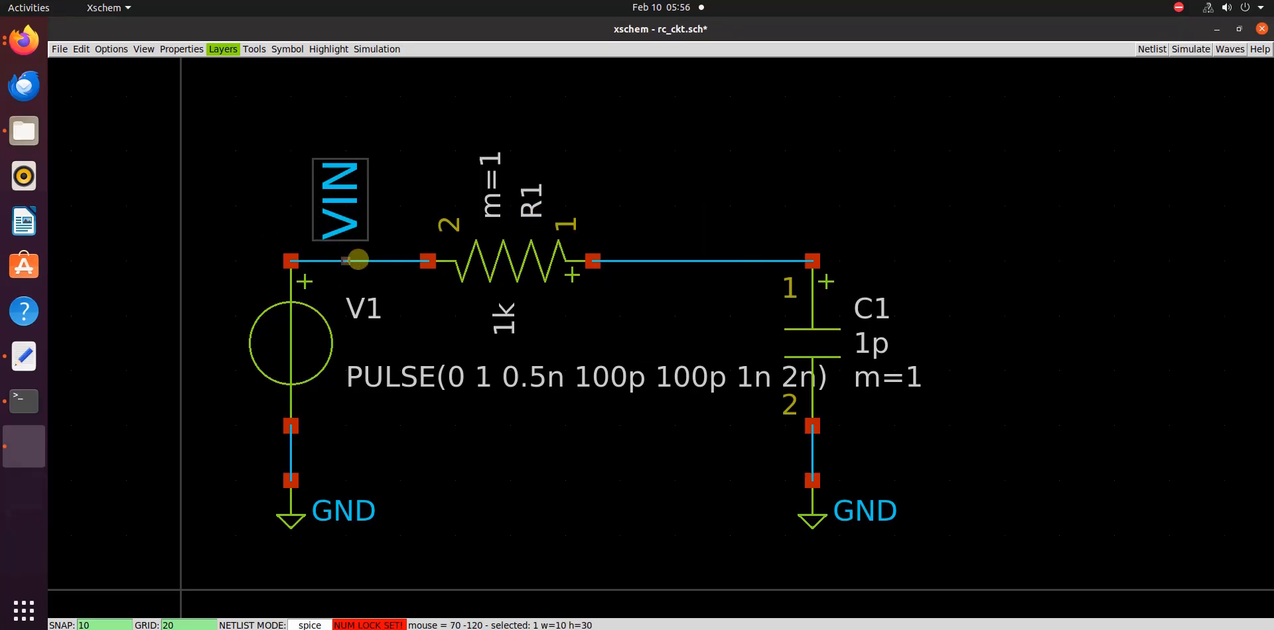
# Copy the VIN label onto the wire between R1 and C1
pyautogui.click(238, 183)
pyautogui.click(340, 192)
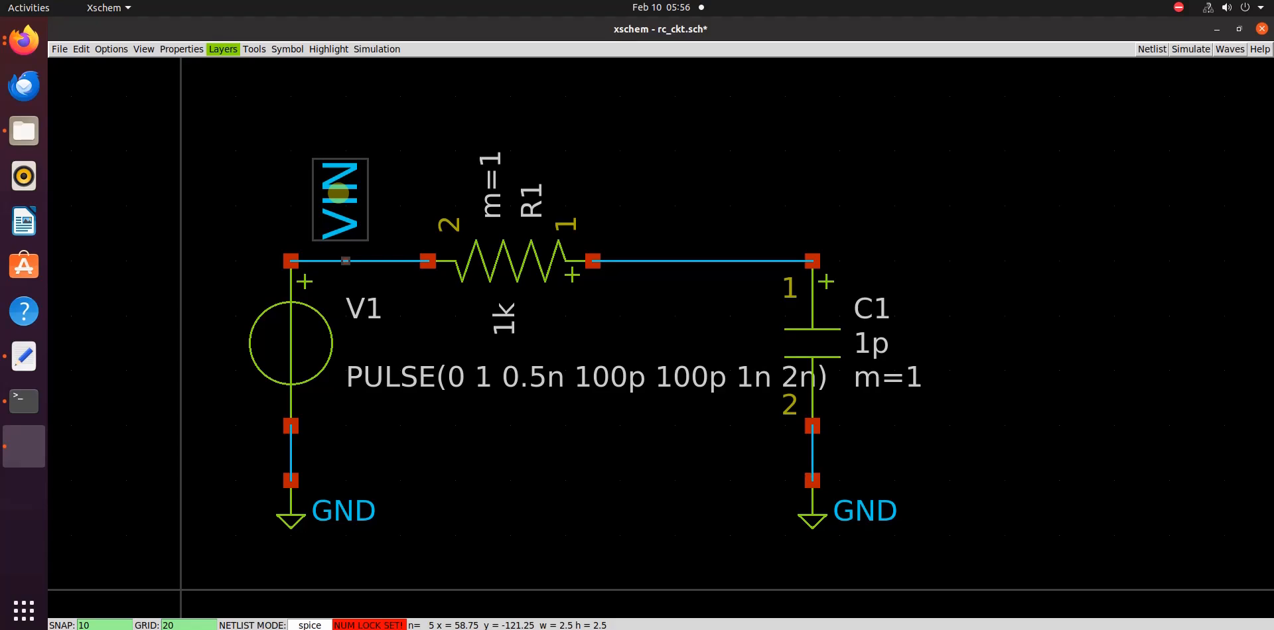
pyautogui.press('c')
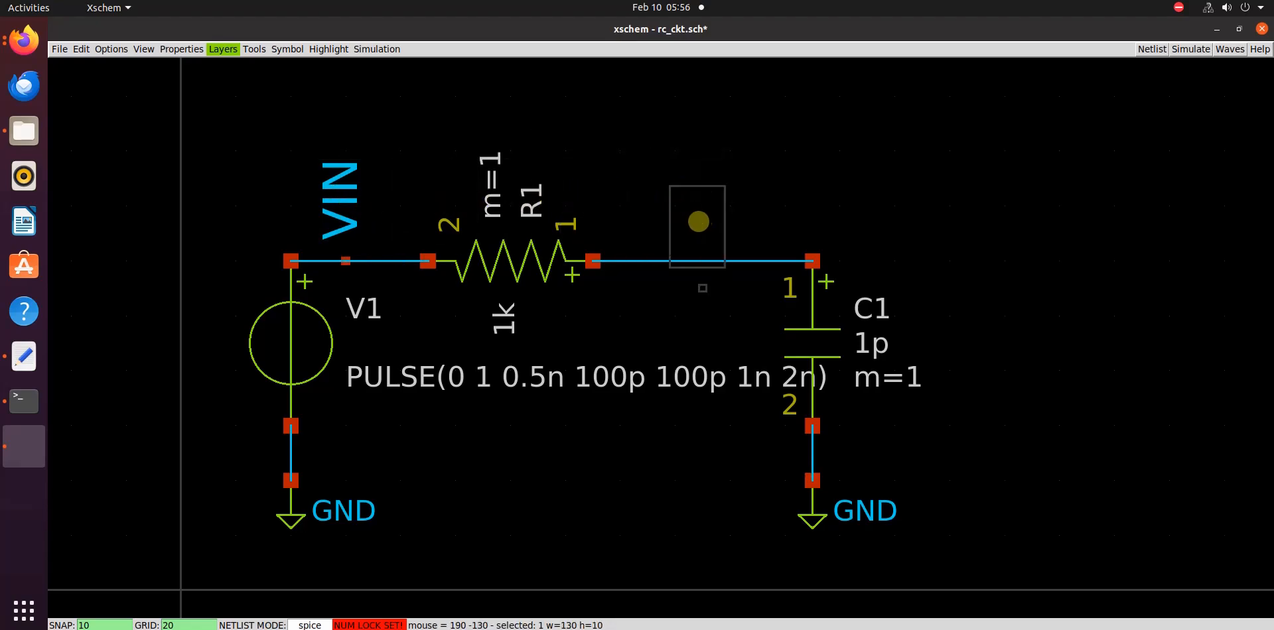
pyautogui.click(717, 204)
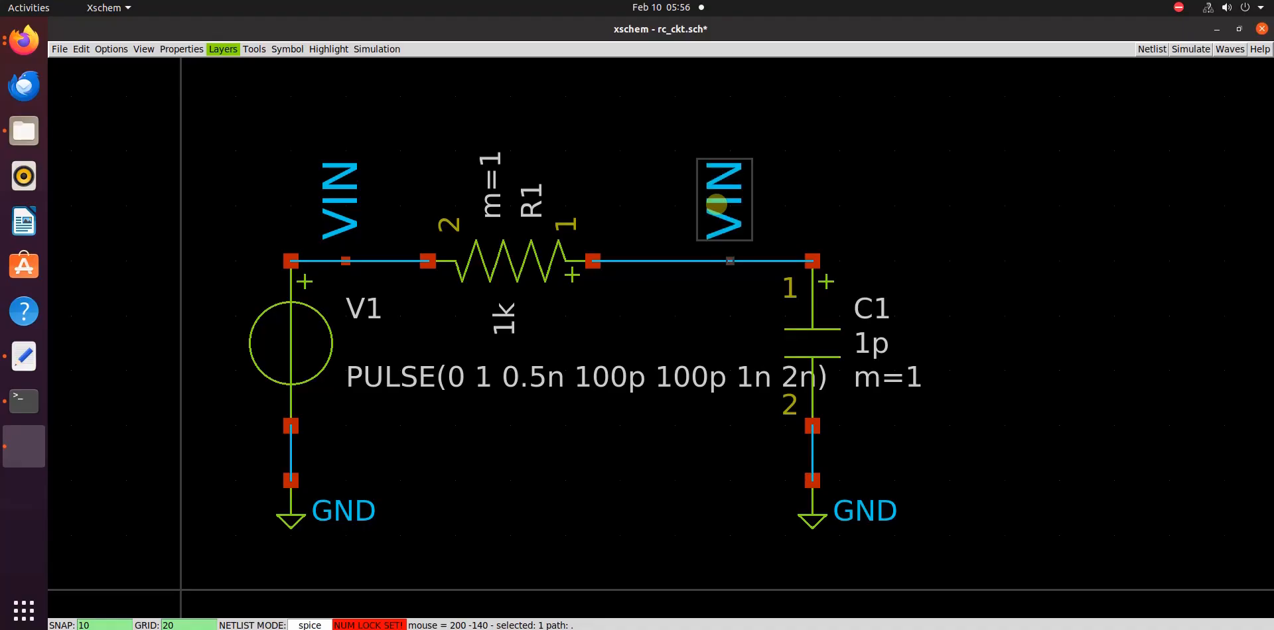
# Change the copied label's lab value to VOUT and apply the properties
pyautogui.click(797, 206)
pyautogui.click(731, 200)
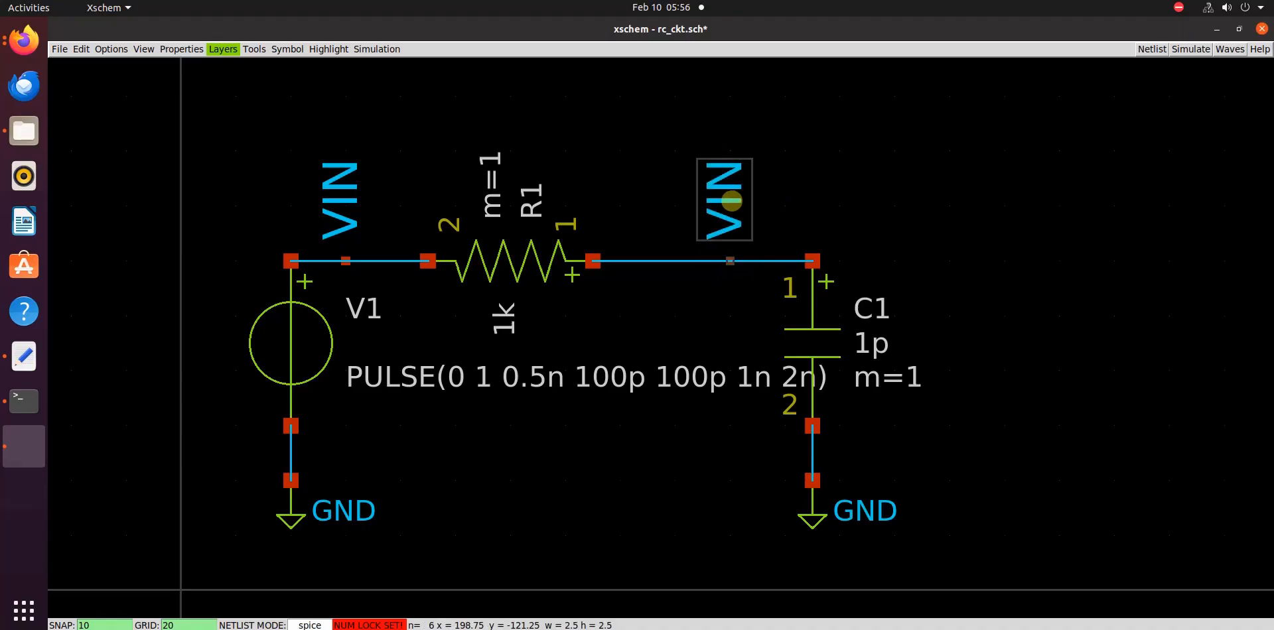
pyautogui.press('q')
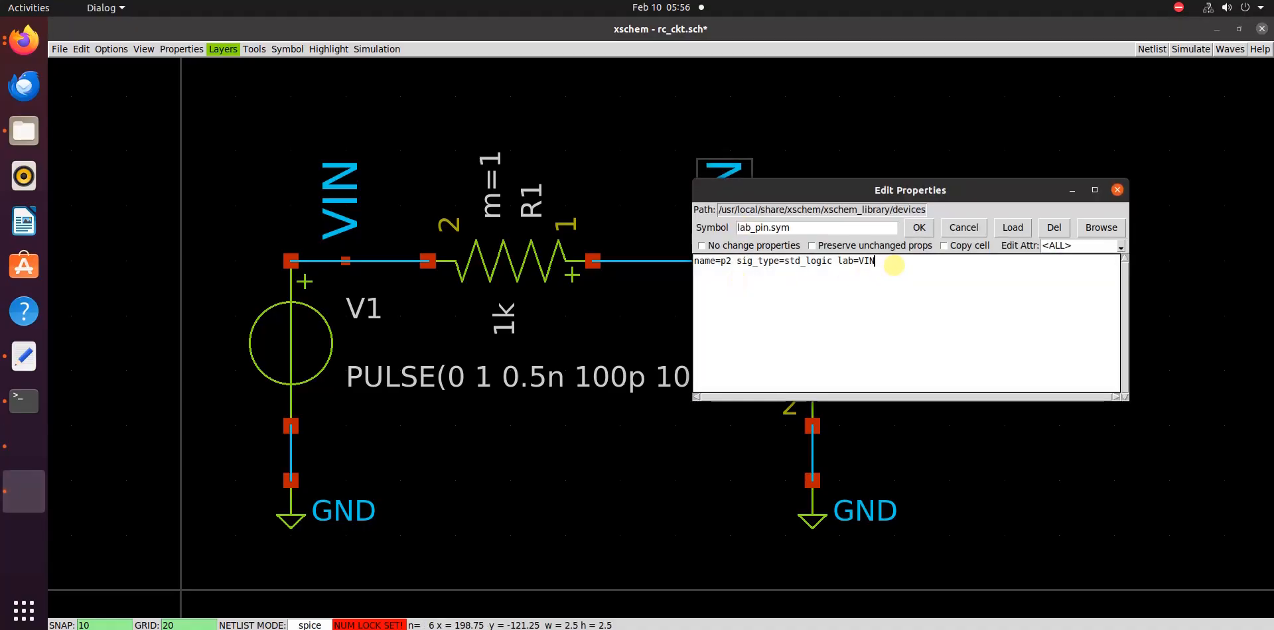
pyautogui.press('BackSpace')
pyautogui.press('BackSpace')
pyautogui.write('OUT')
pyautogui.click(919, 228)
# Save the rc_ckt.sch schematic
pyautogui.press('f')
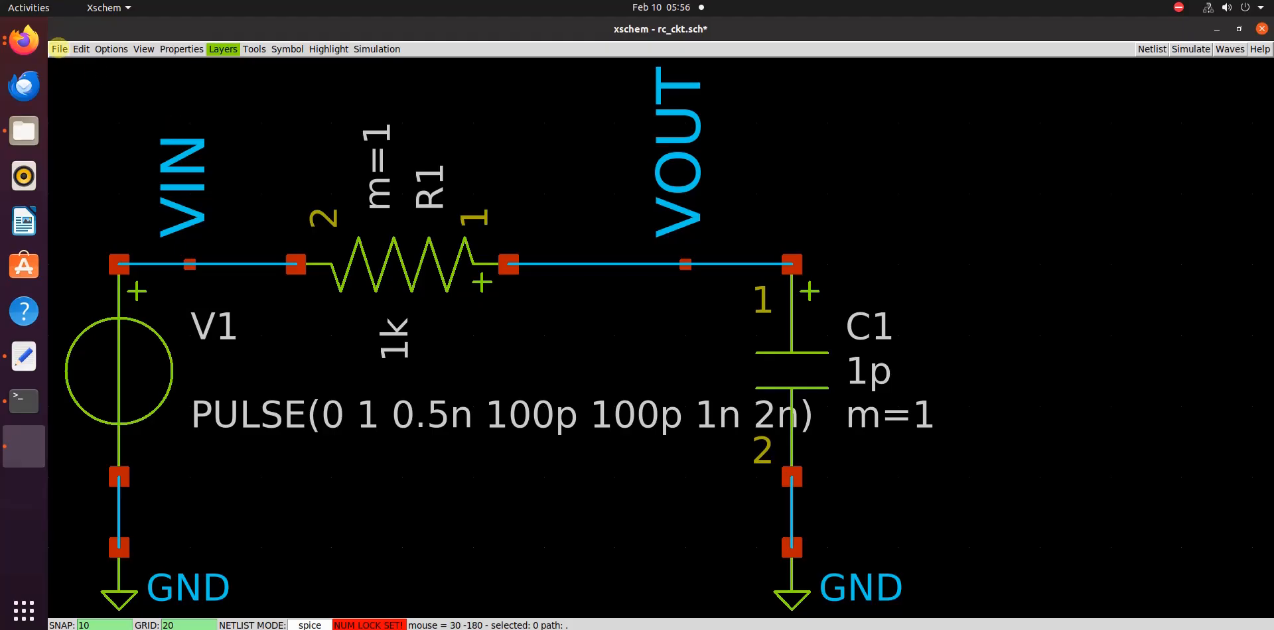
pyautogui.click(59, 48)
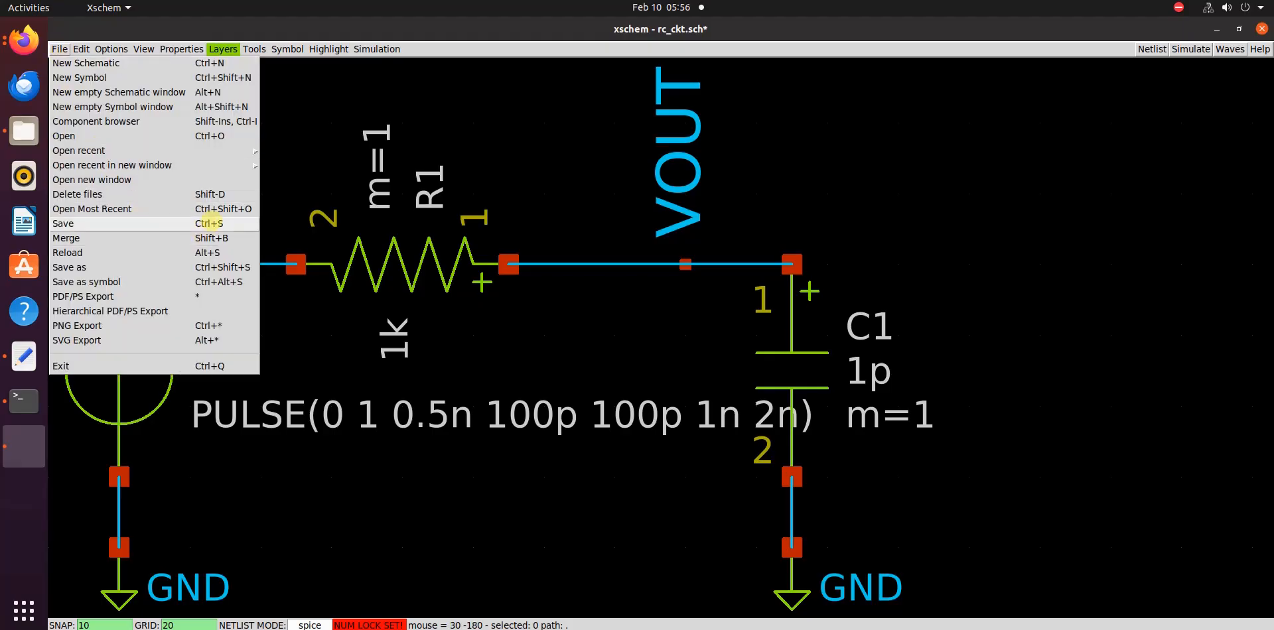
pyautogui.click(241, 224)
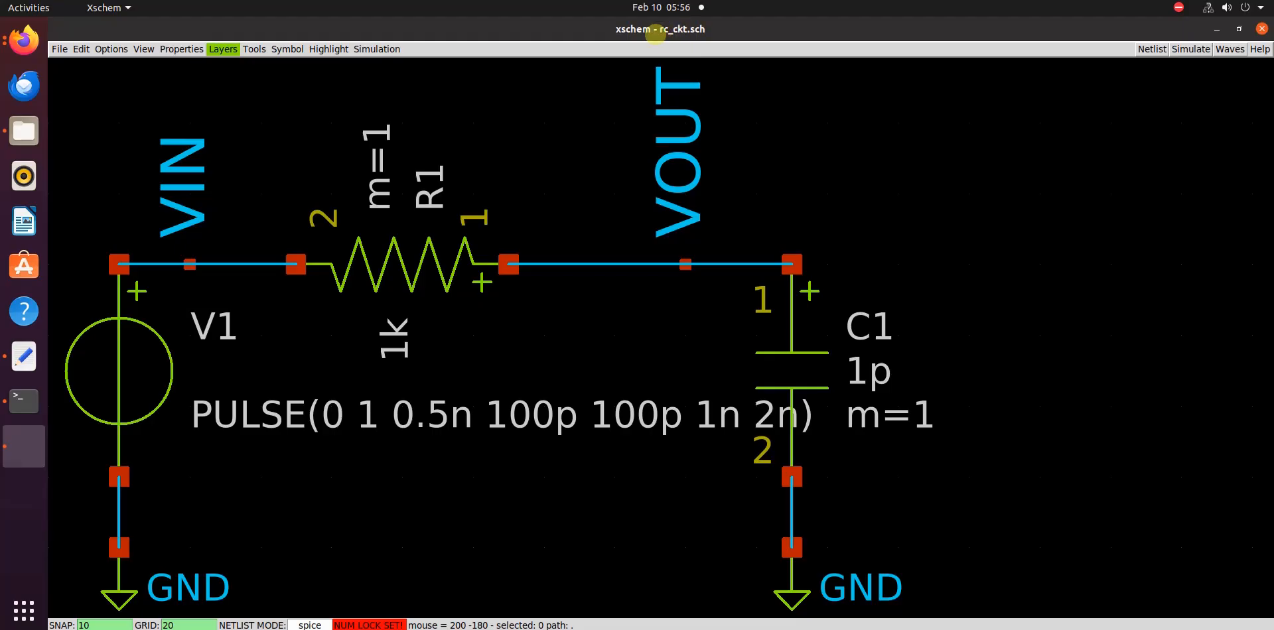
# Open the configuration of simulators and tools
pyautogui.hotkey('ctrl', 'z')
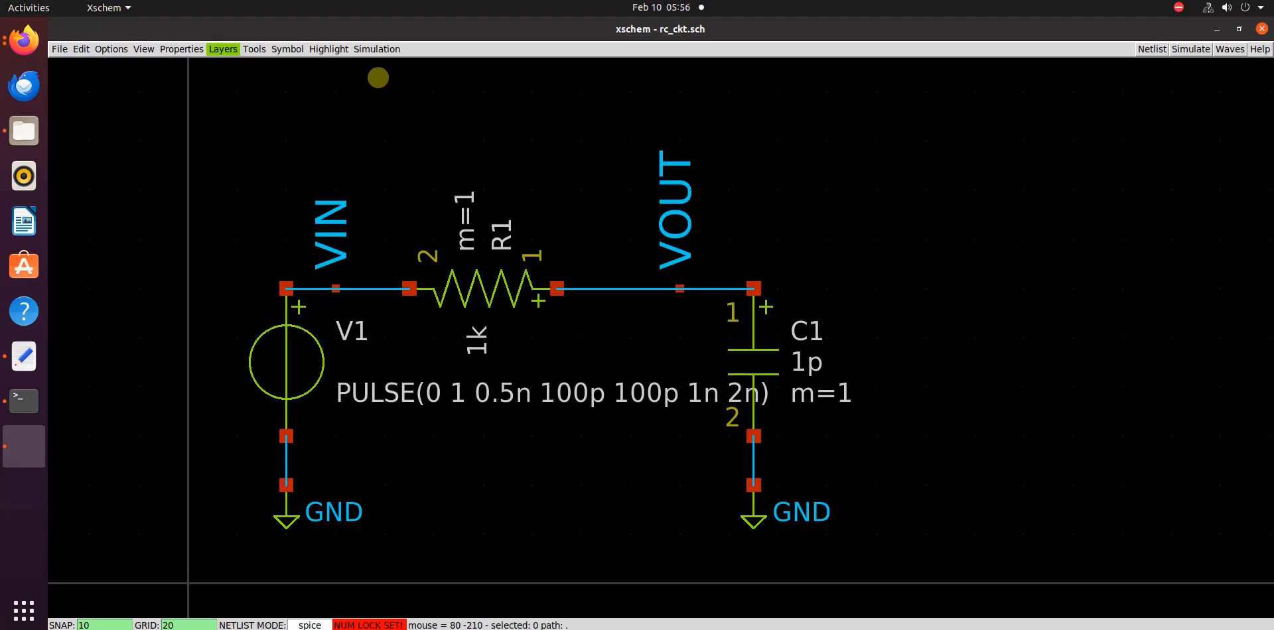
pyautogui.click(377, 49)
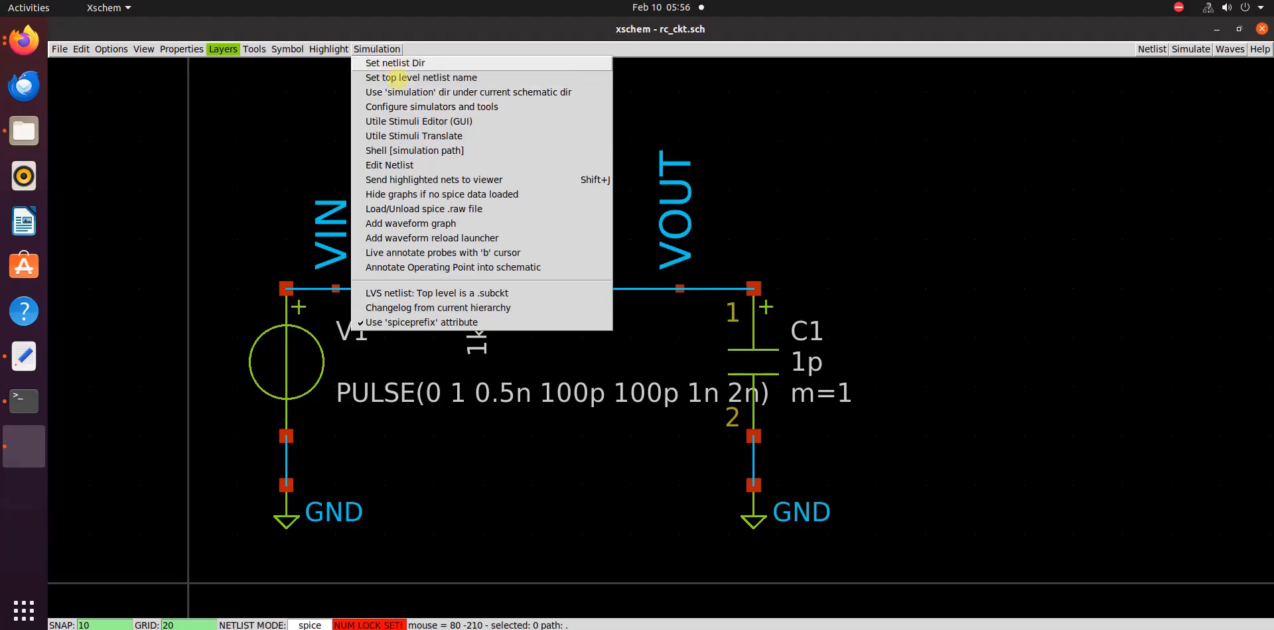
pyautogui.click(511, 107)
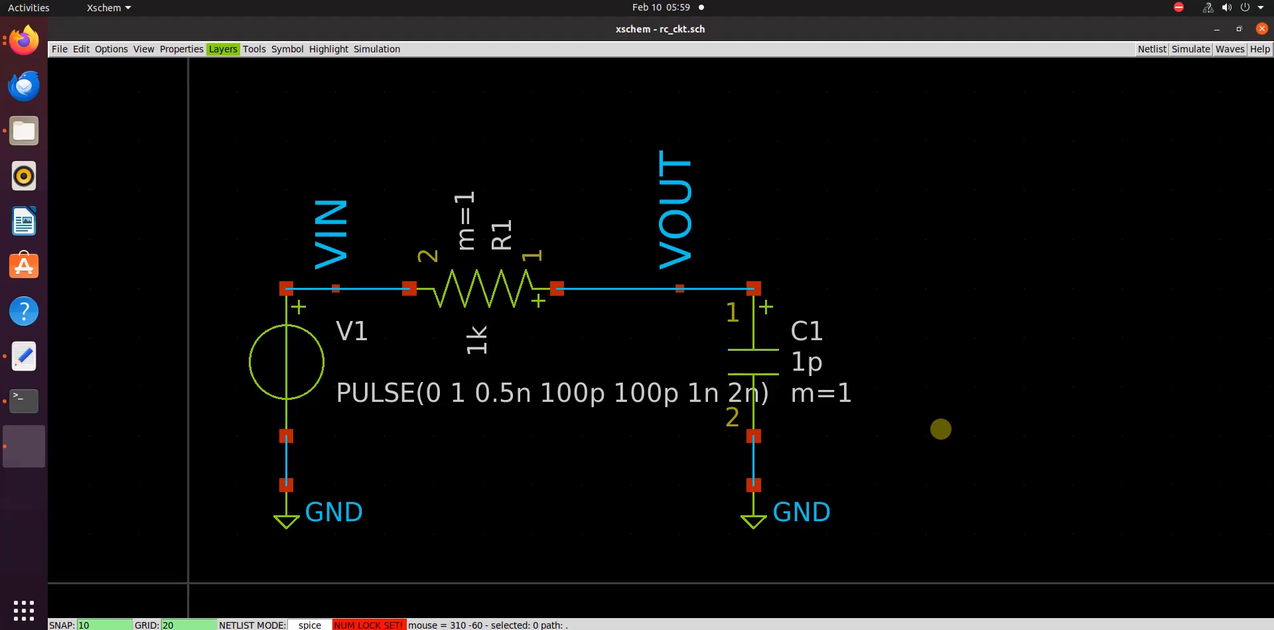
# Find the code_shown.sym symbol in the devices library and place it above the RC circuit
pyautogui.press('Insert')
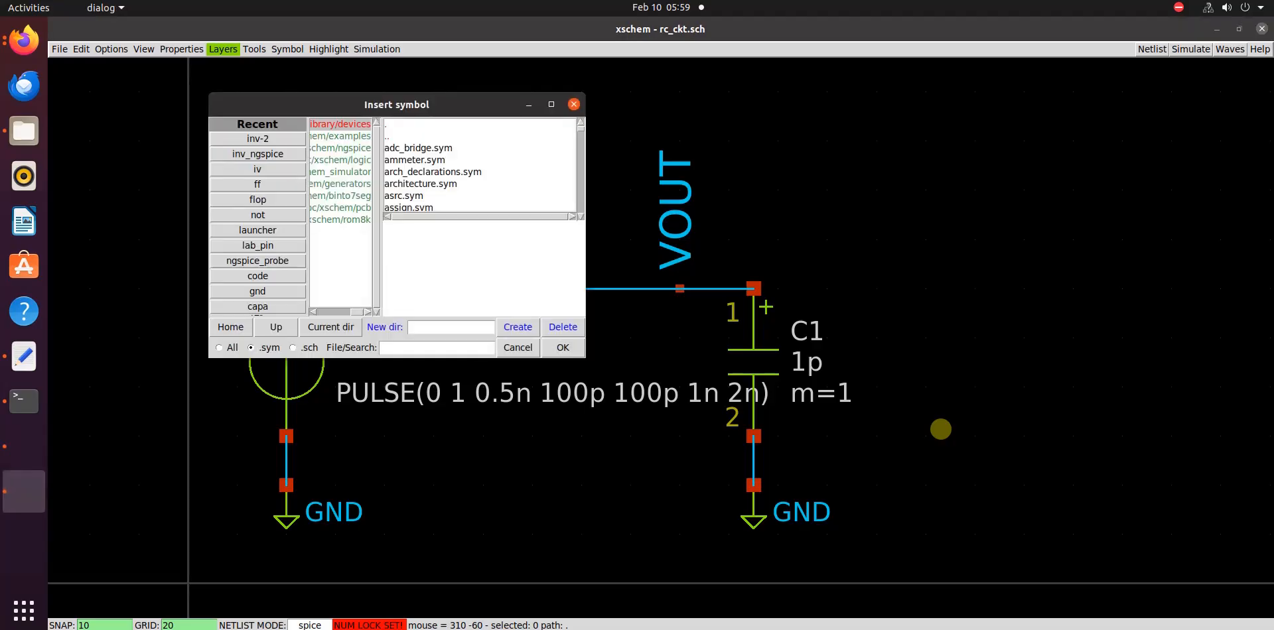
pyautogui.click(476, 350)
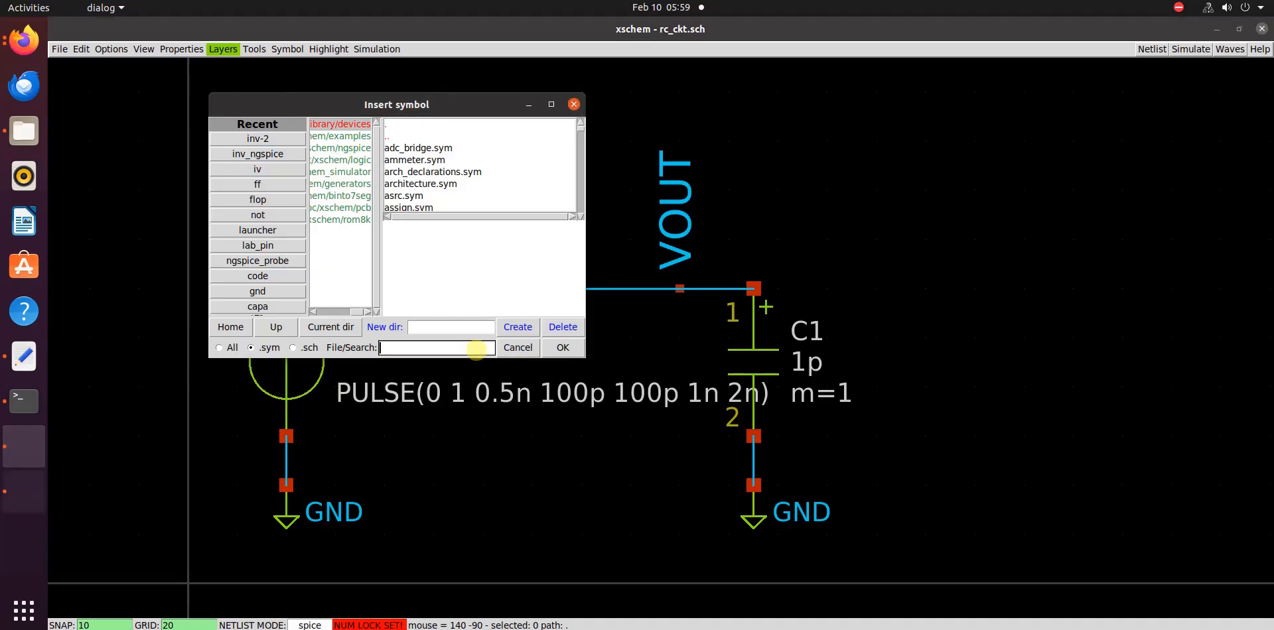
pyautogui.write('code')
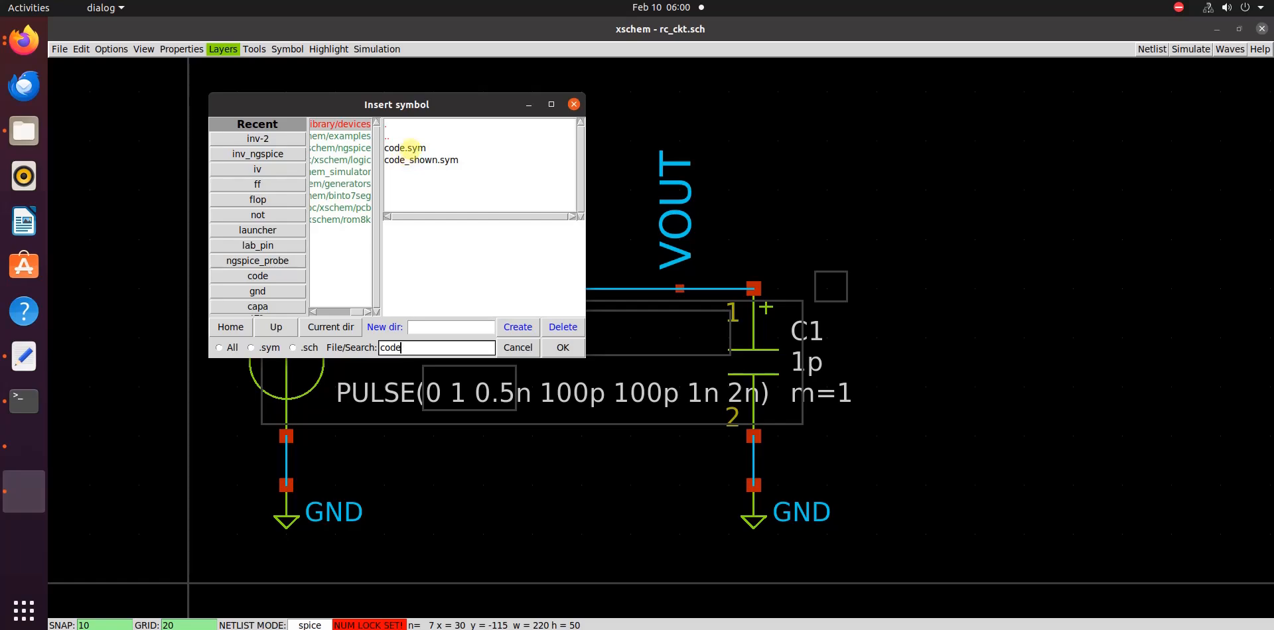
pyautogui.click(404, 148)
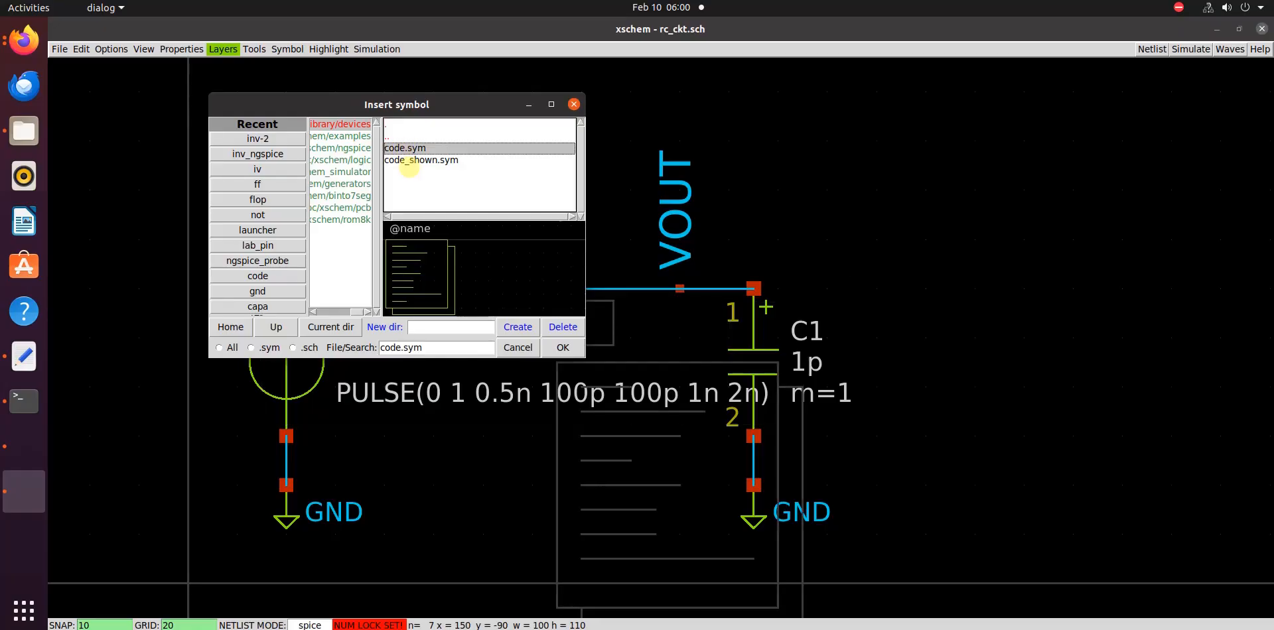
pyautogui.click(430, 160)
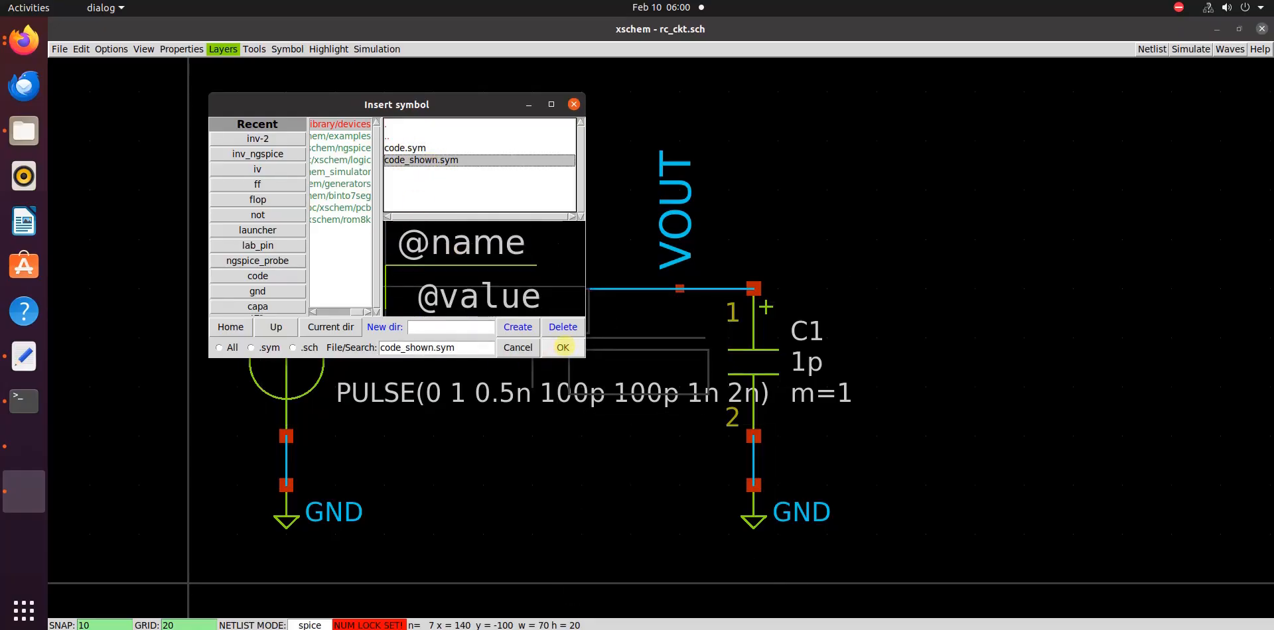
pyautogui.click(563, 346)
pyautogui.scroll(-1, 512, 340)
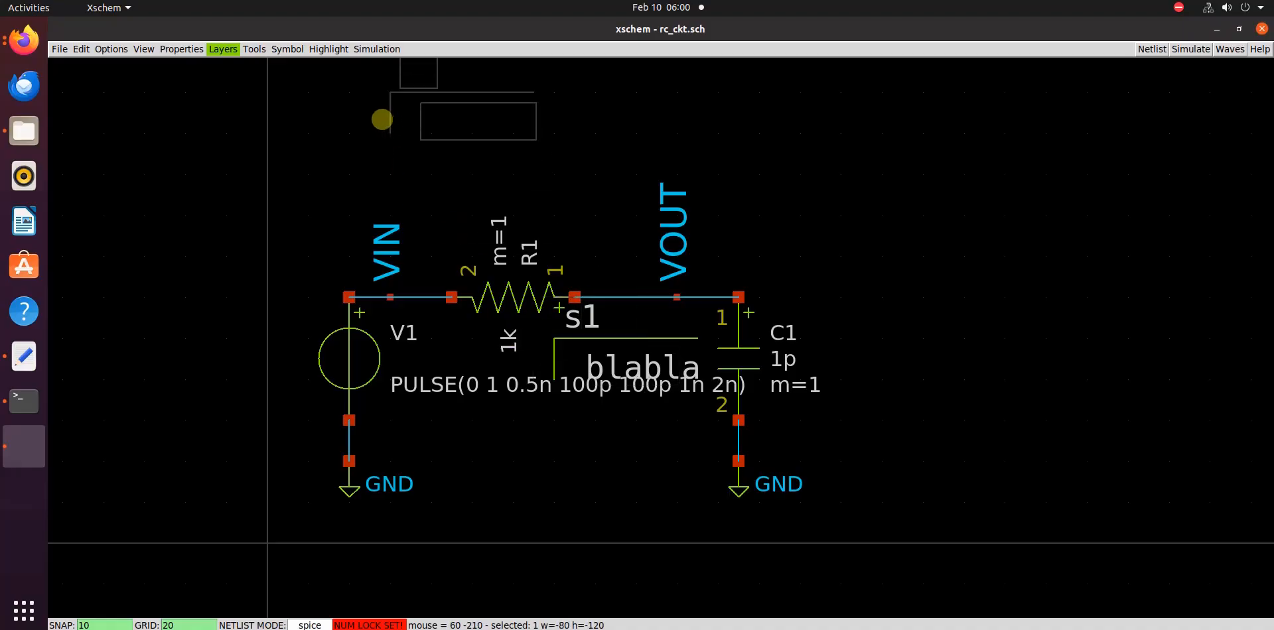
pyautogui.click(359, 133)
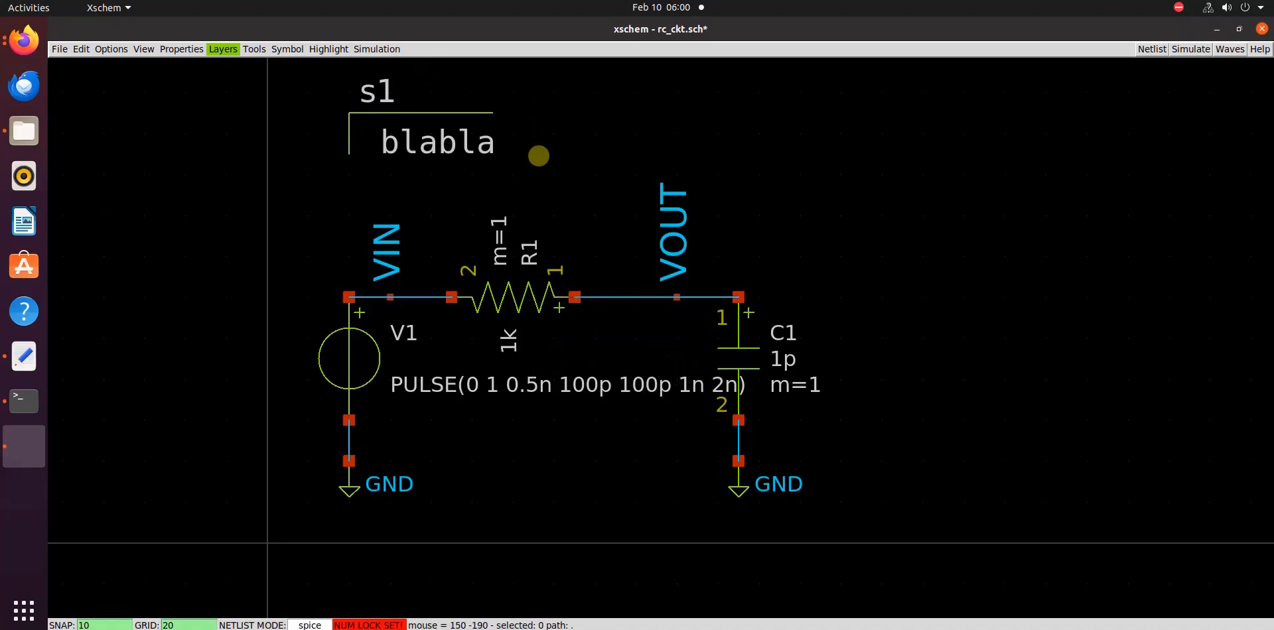
# Edit the code block's properties, moving value to its own line and replacing blabla with a pair of double quotes
pyautogui.doubleClick(449, 143)
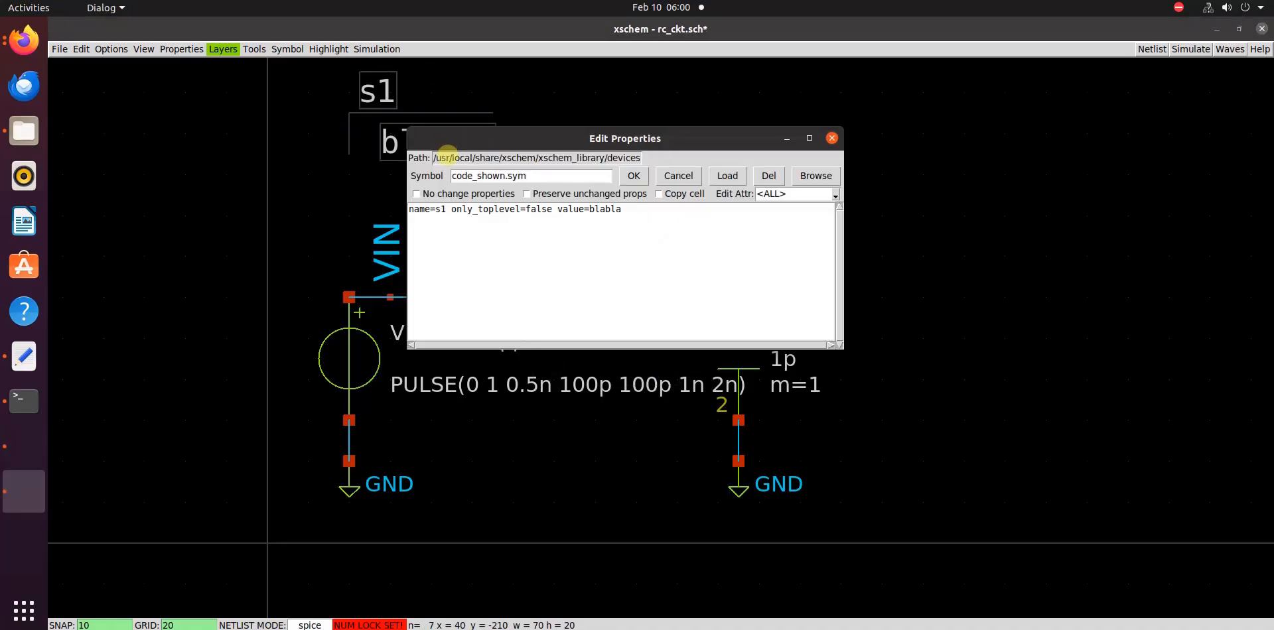
pyautogui.click(589, 211)
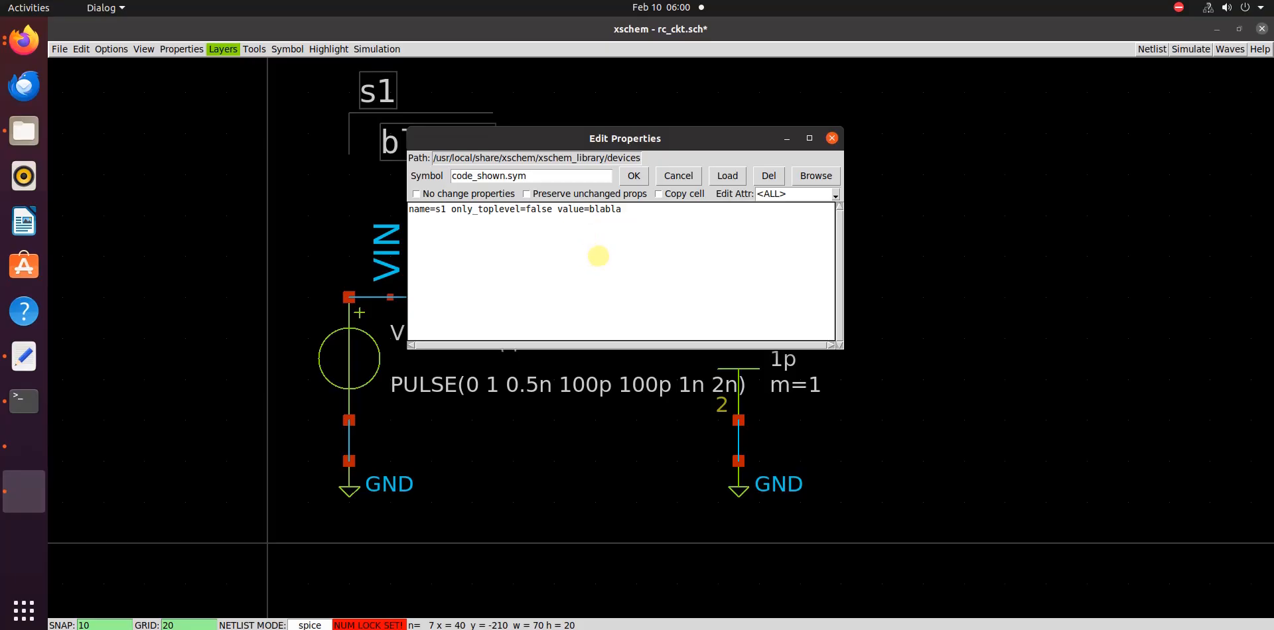
pyautogui.press('Return')
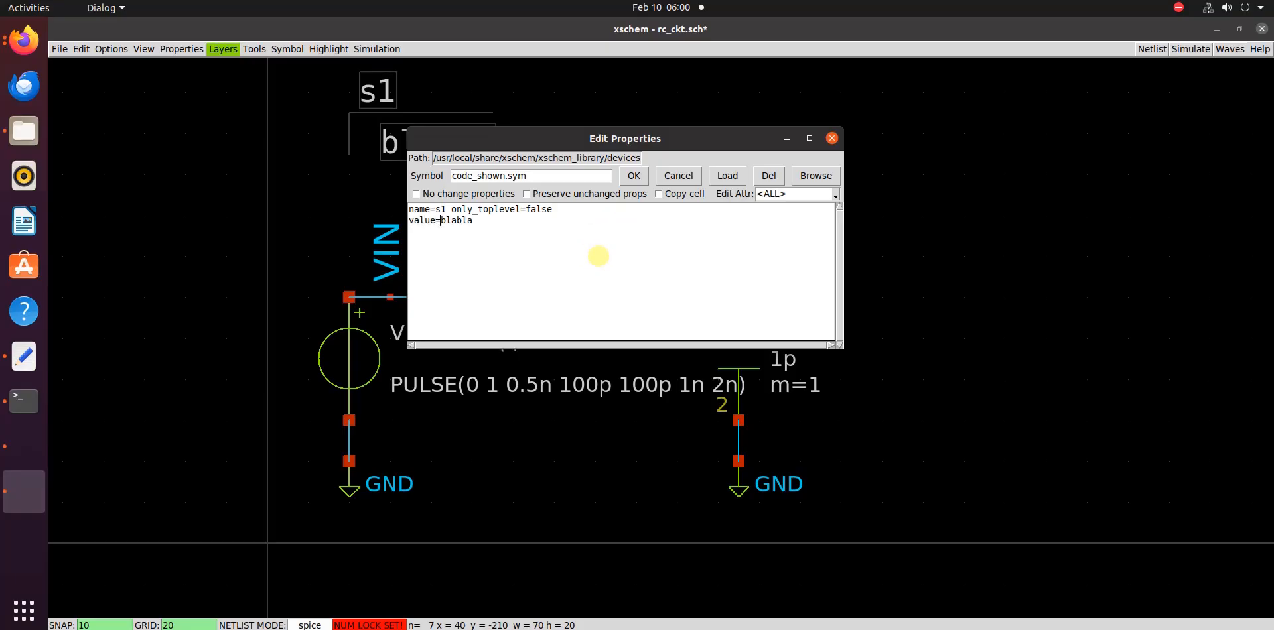
pyautogui.hotkey('shift', 'End')
pyautogui.write('"')
pyautogui.press('End')
# Enter the directives .tran 100p 10n and .save all on separate lines inside the quotes and apply the code block's properties
pyautogui.write('.tran 100')
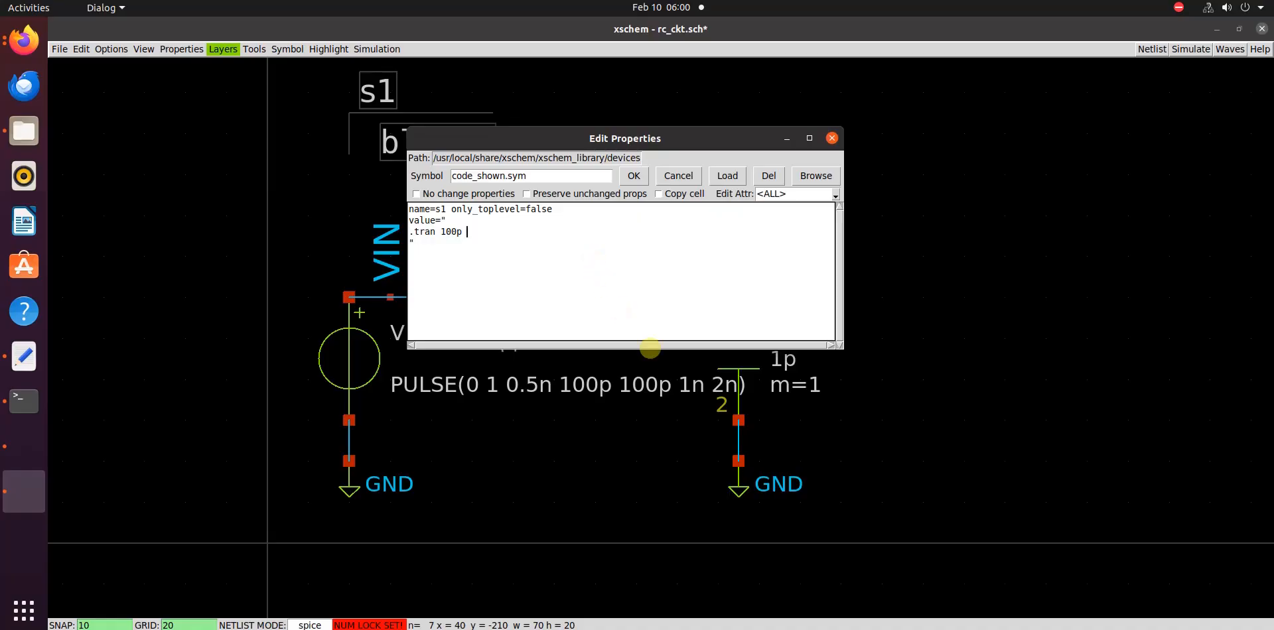
pyautogui.click(491, 234)
pyautogui.write('p ')
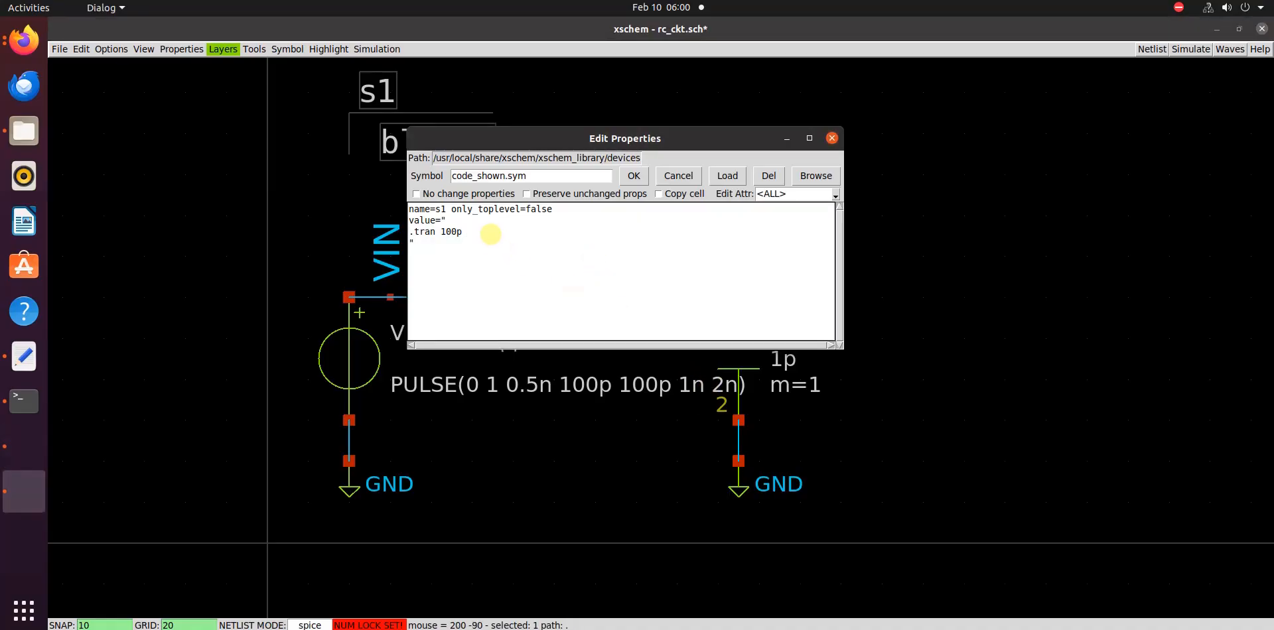
pyautogui.write('10n ')
pyautogui.write('.save all')
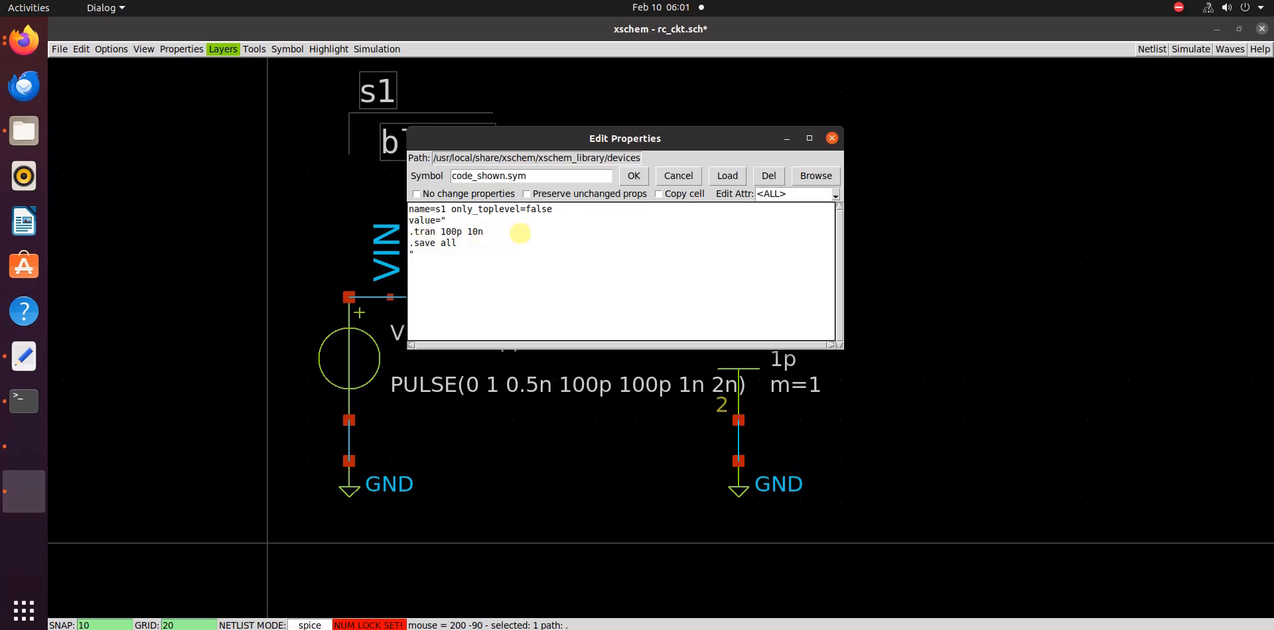
pyautogui.click(633, 176)
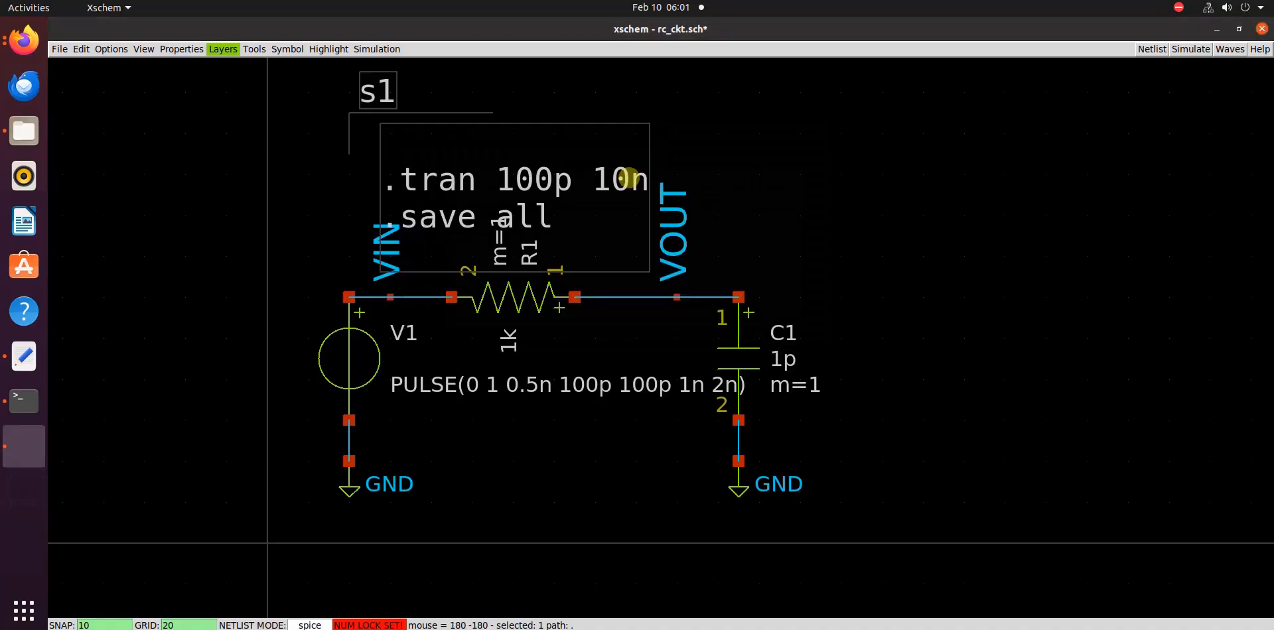
pyautogui.hotkey('ctrl', 'z')
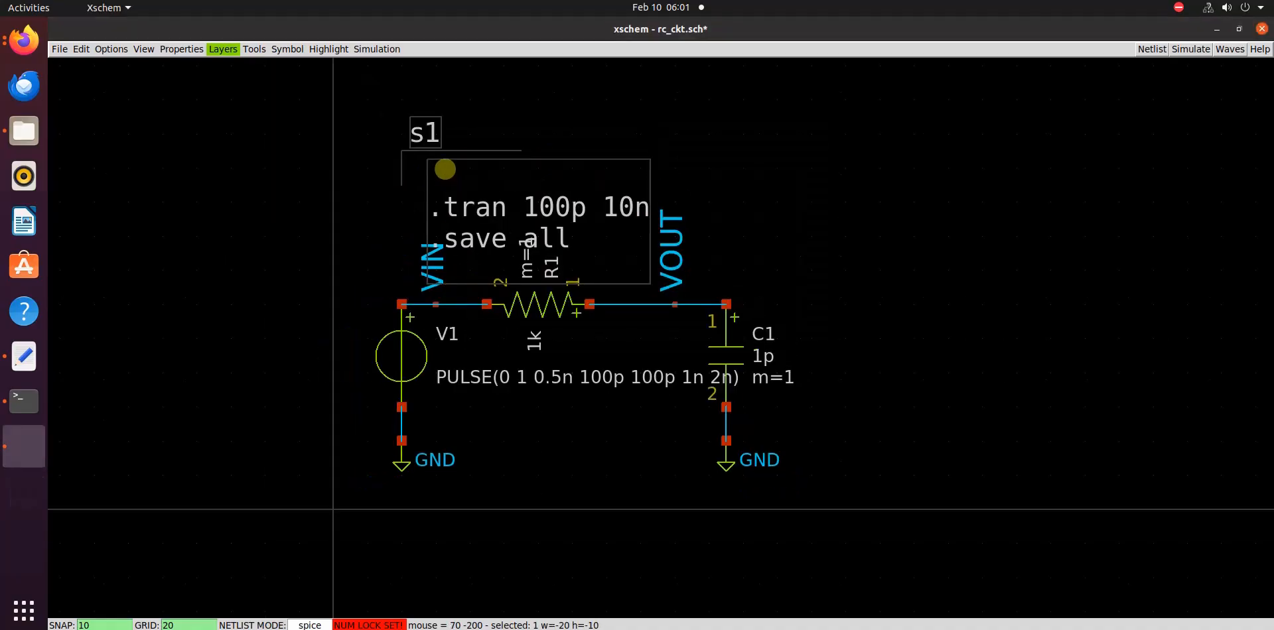
# Move the code block with the .tran and .save directives to the empty area beside capacitor C1
pyautogui.moveTo(446, 178)
pyautogui.mouseDown()
pyautogui.moveTo(515, 190)
pyautogui.moveTo(909, 333)
pyautogui.mouseUp()
pyautogui.click(793, 225)
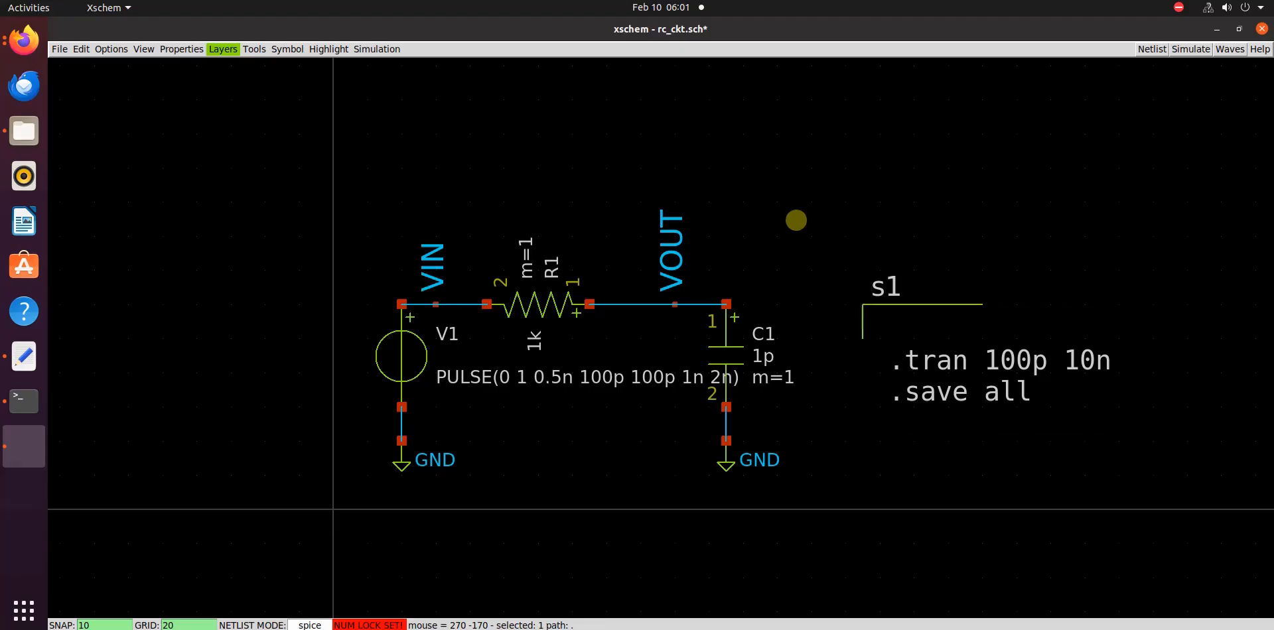
pyautogui.press('f')
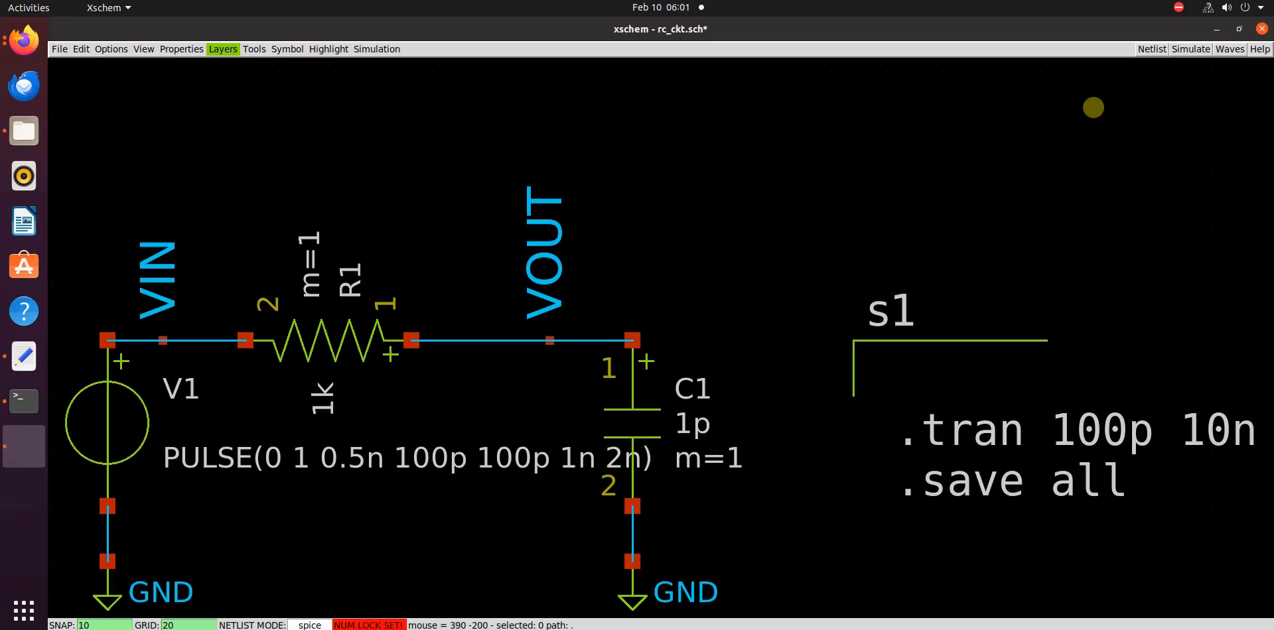
# Generate the netlist of the RC circuit, open it for review and close it again
pyautogui.click(1148, 50)
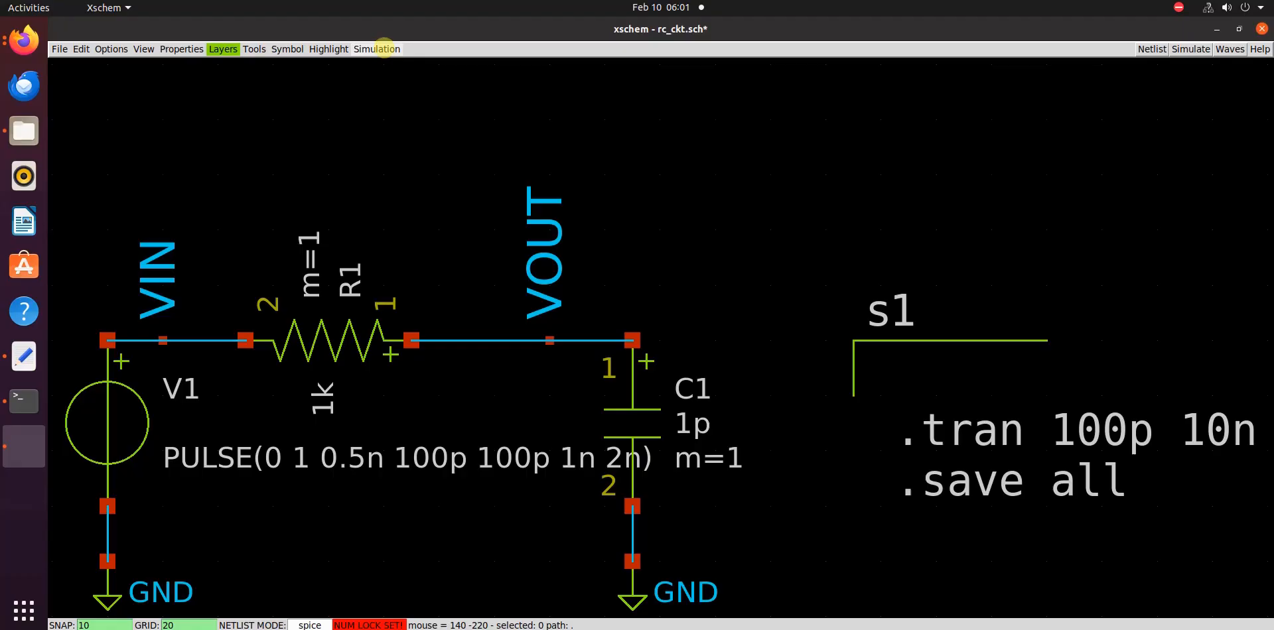
pyautogui.click(384, 48)
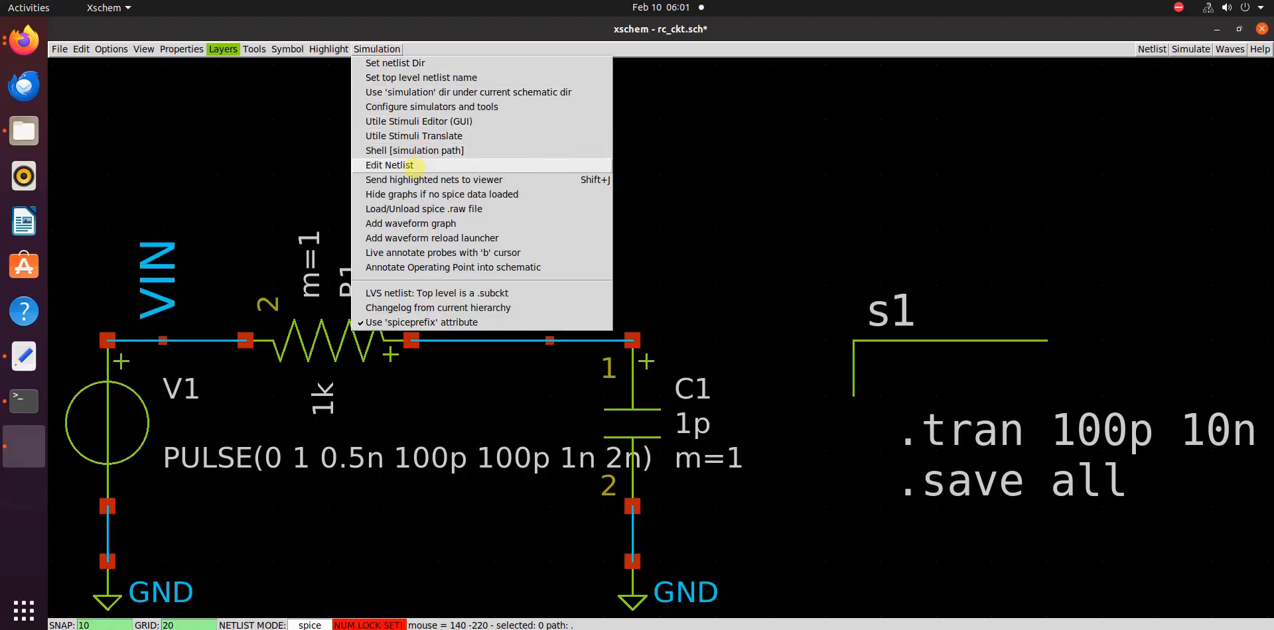
pyautogui.click(430, 165)
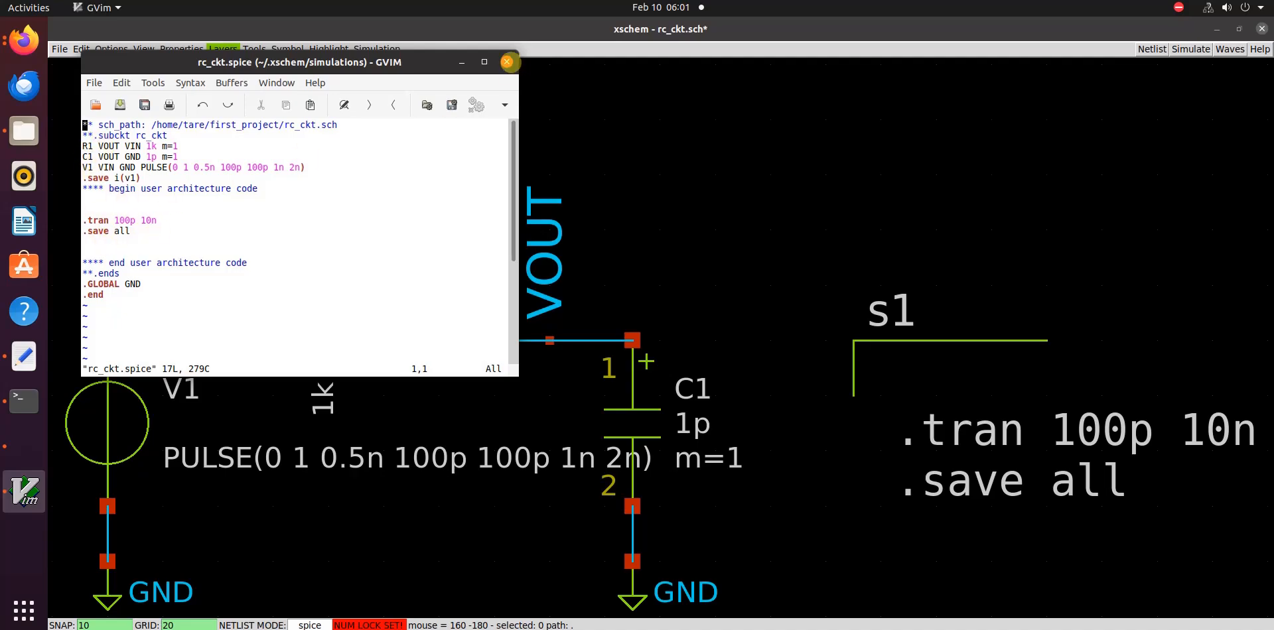
pyautogui.click(506, 62)
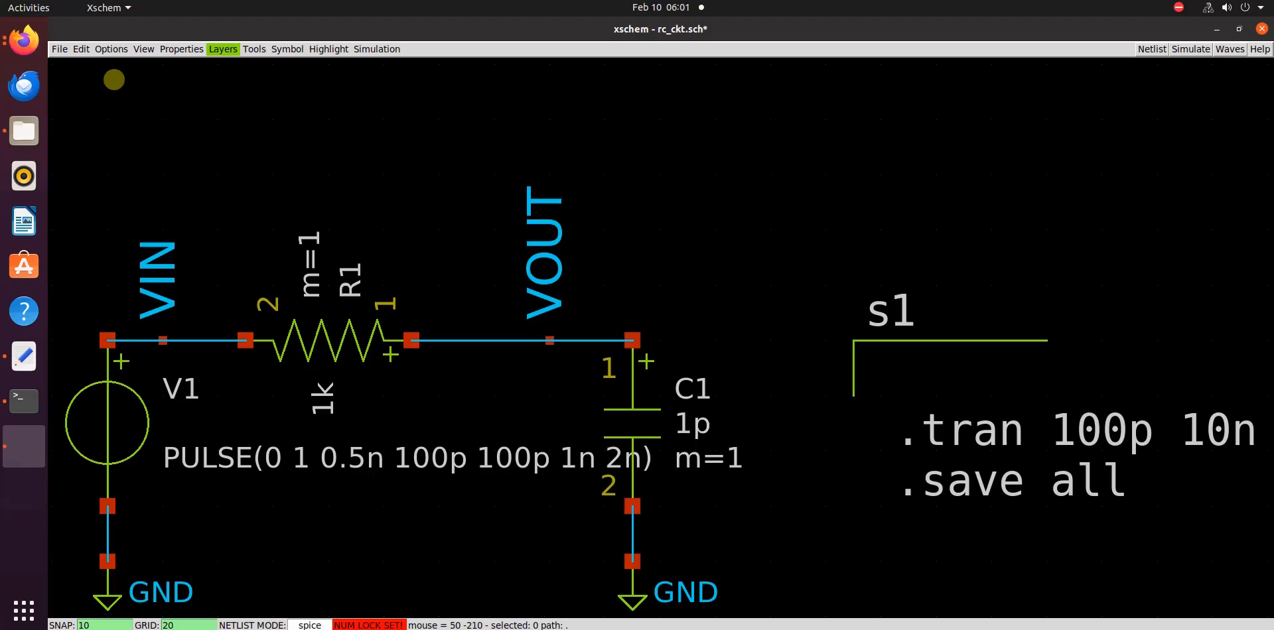
# Run the simulation in interactive ngspice, plot vin and vout together, and close the plot and the simulator terminal
pyautogui.click(1189, 49)
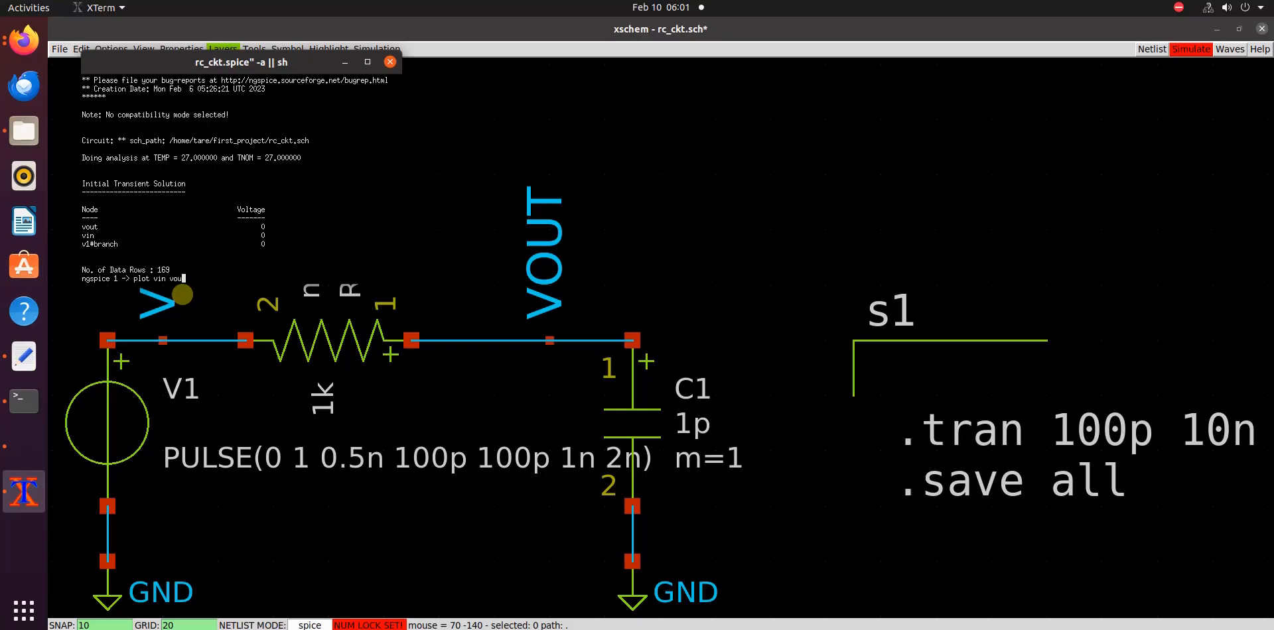
pyautogui.press('Return')
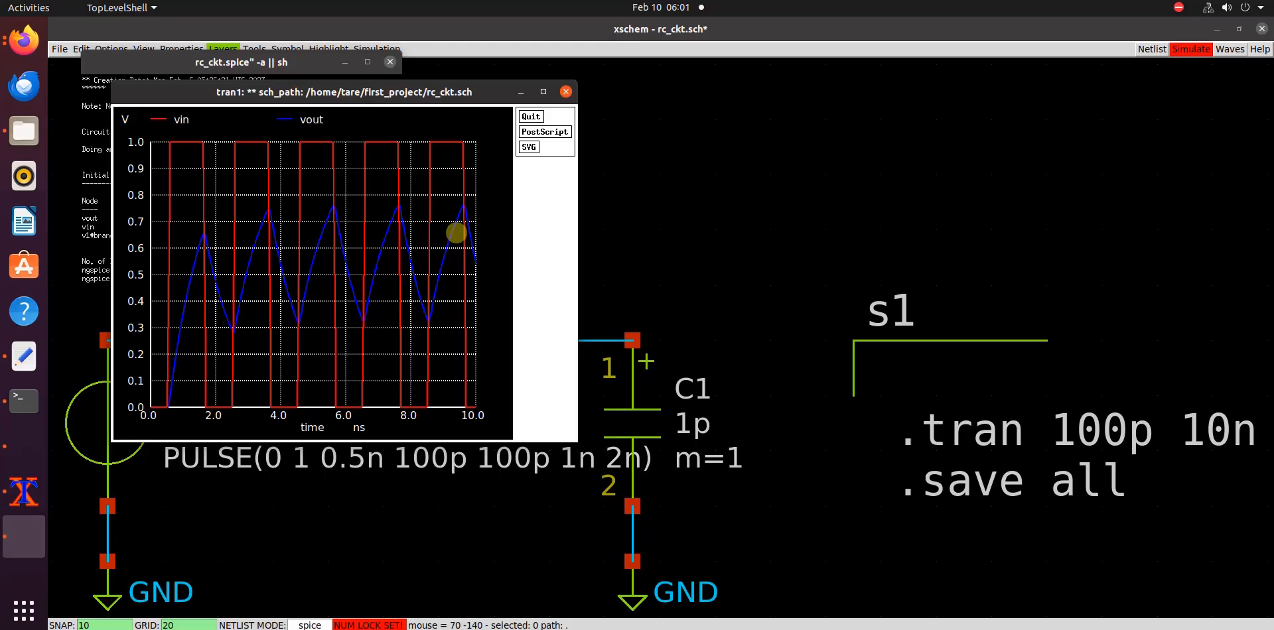
pyautogui.moveTo(403, 94); pyautogui.dragTo(488, 129)
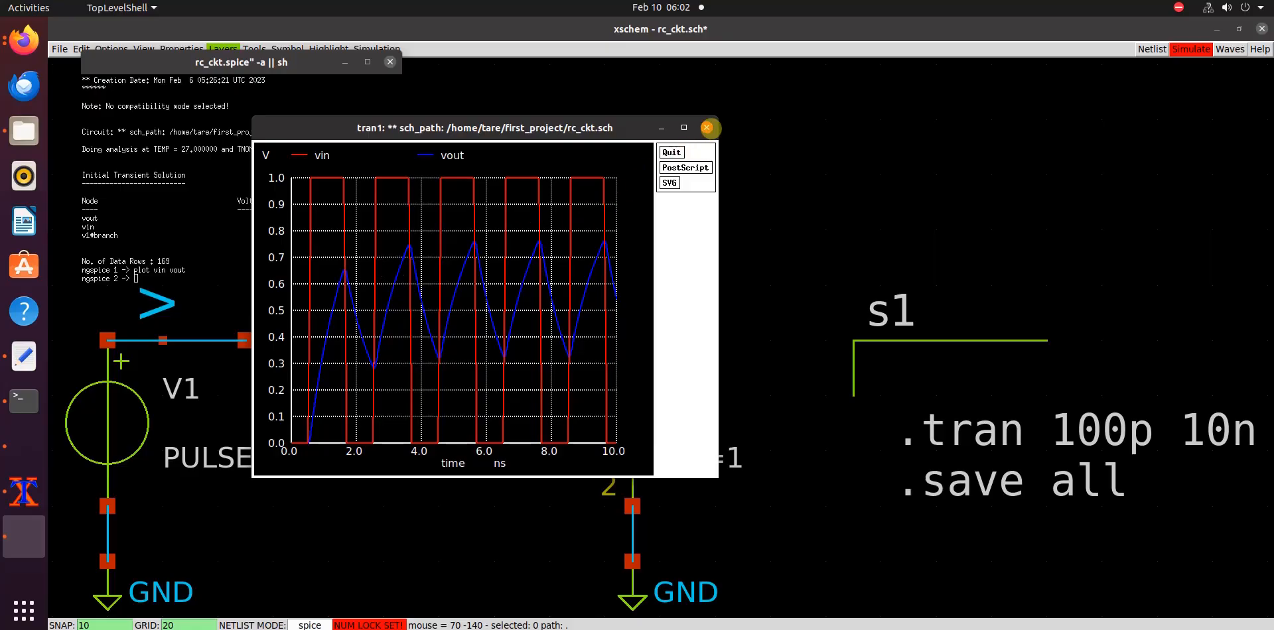
pyautogui.click(707, 128)
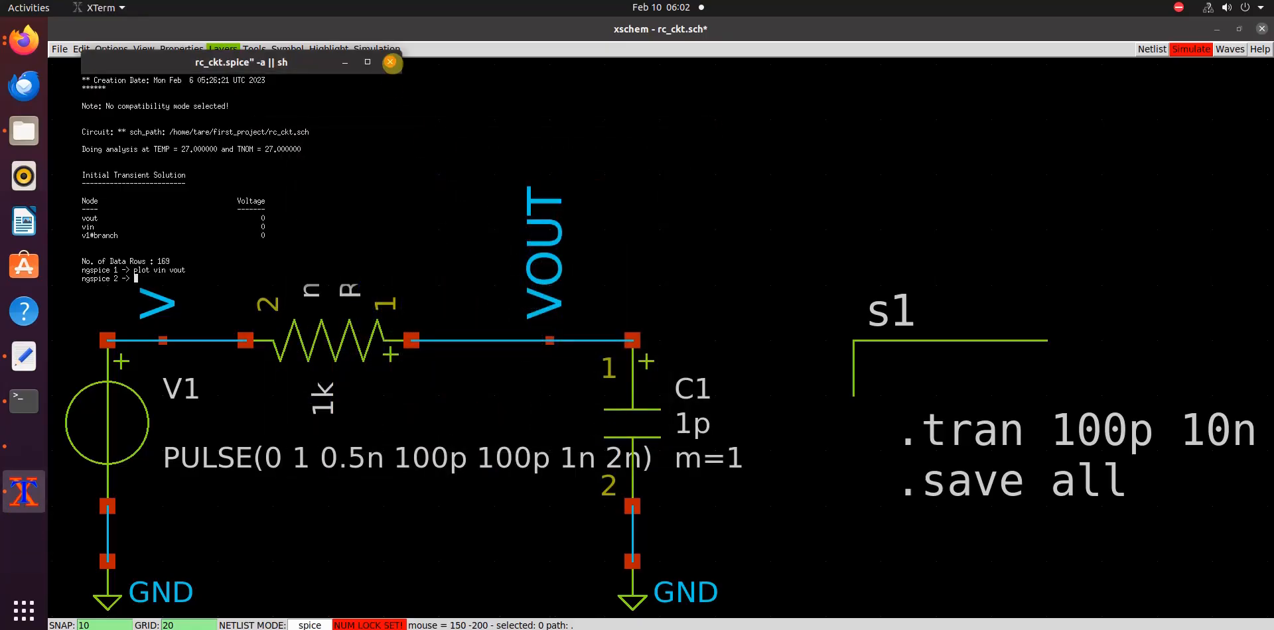
pyautogui.click(390, 62)
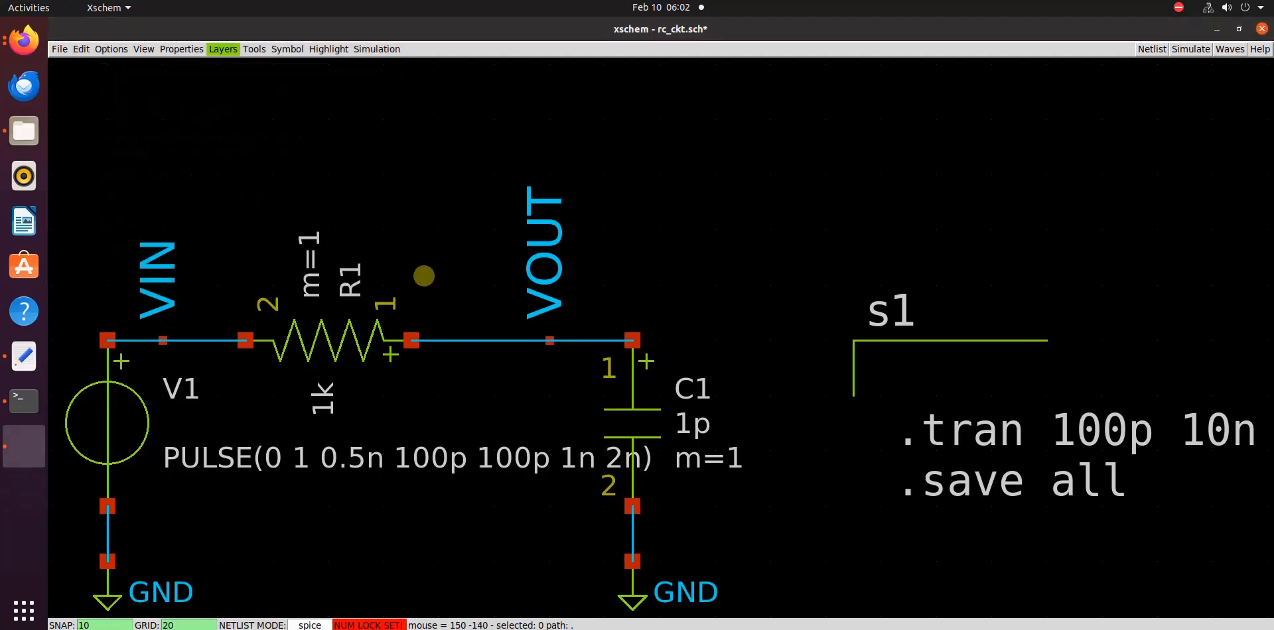
# Choose Ngspice batch as the spice simulator, accept the configuration and save the schematic over the existing file
pyautogui.click(378, 51)
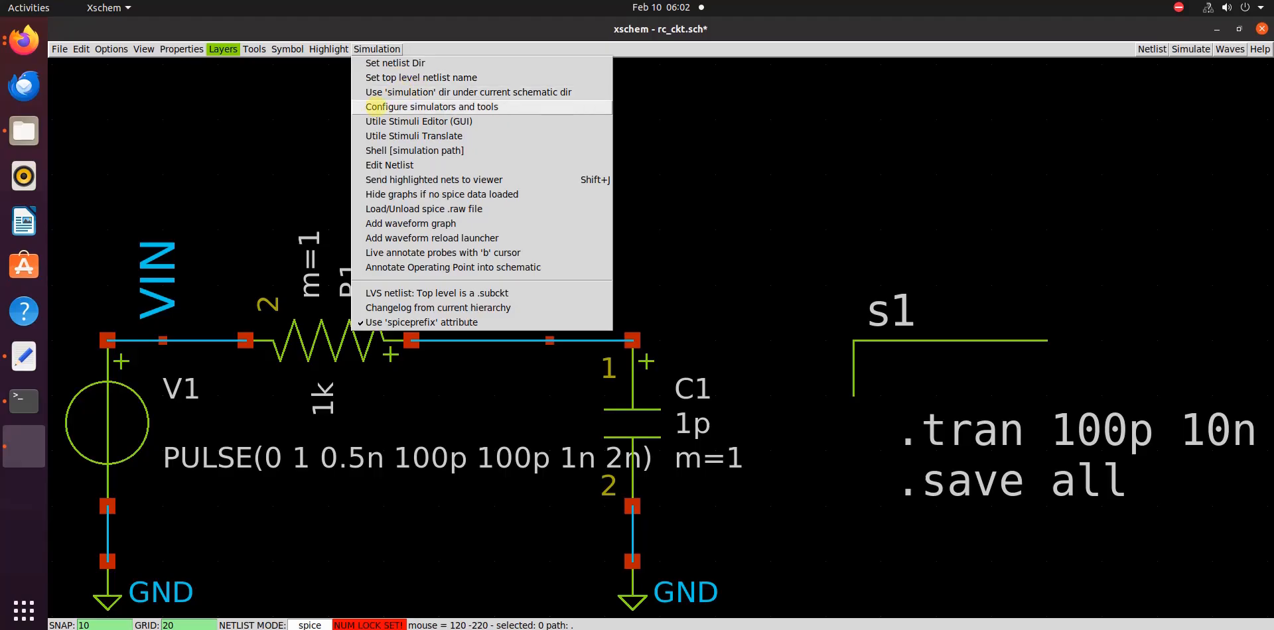
pyautogui.click(404, 107)
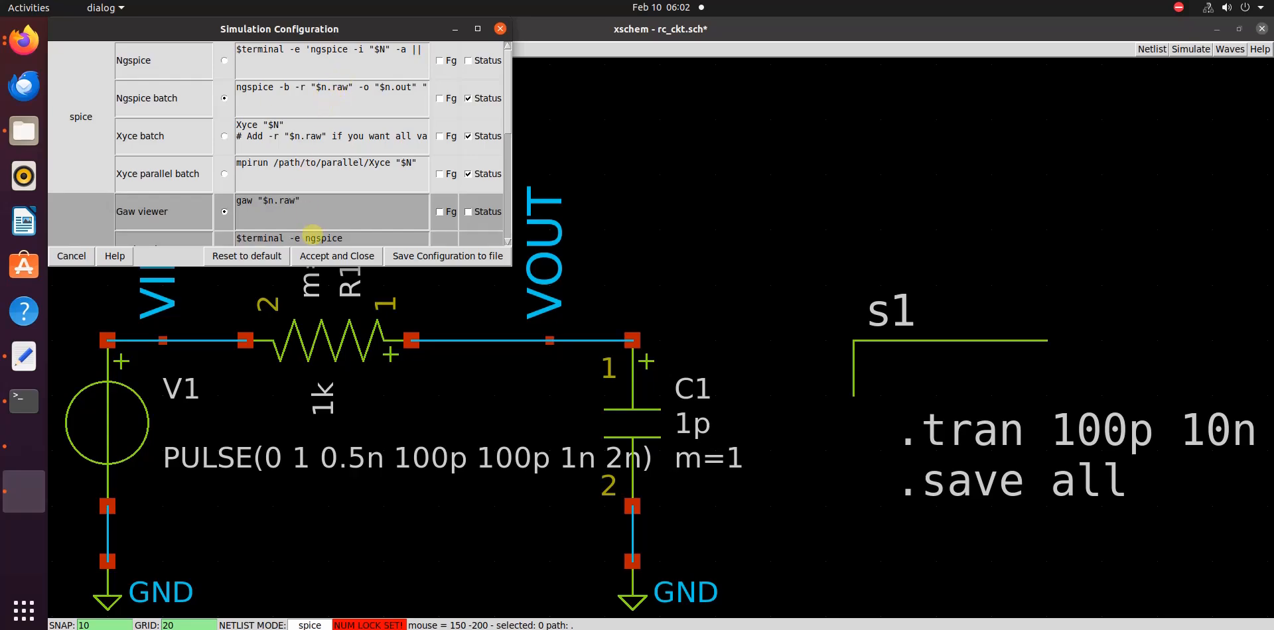
pyautogui.click(338, 257)
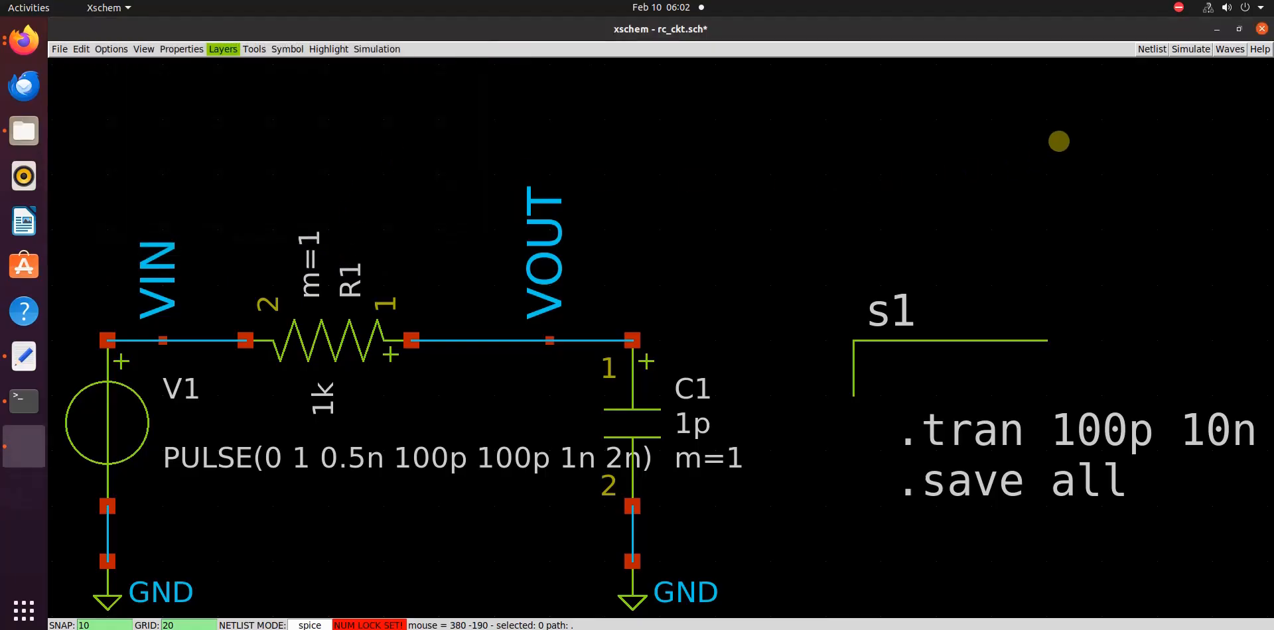
pyautogui.hotkey('ctrl', 's')
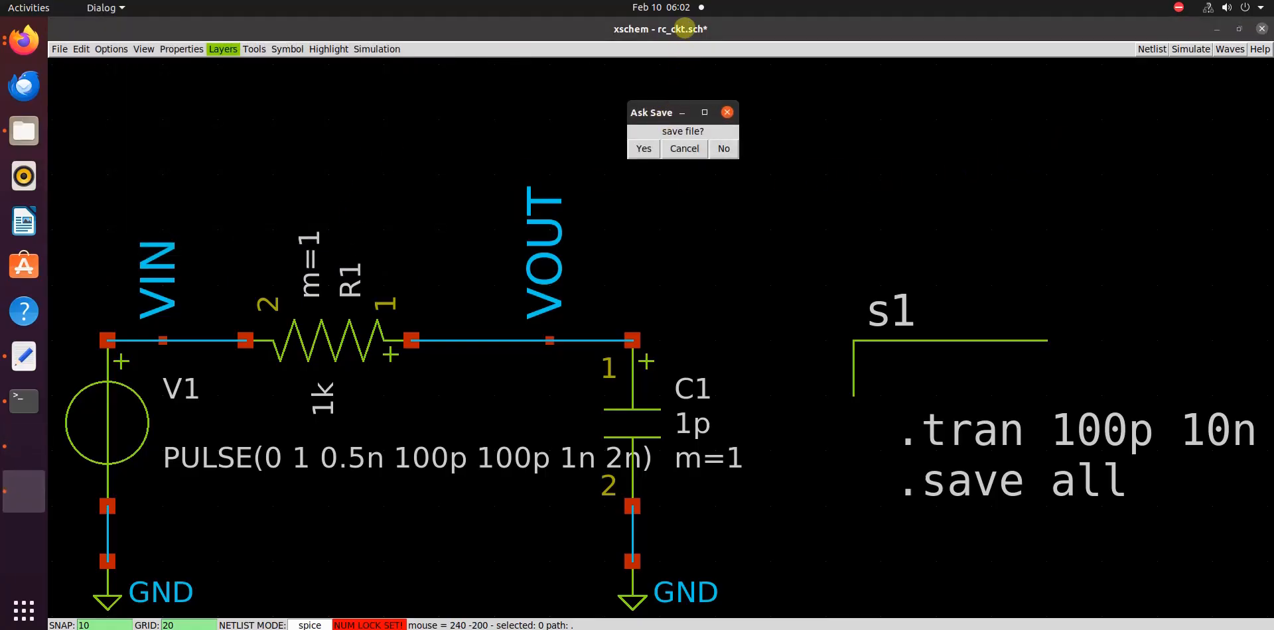
pyautogui.click(643, 148)
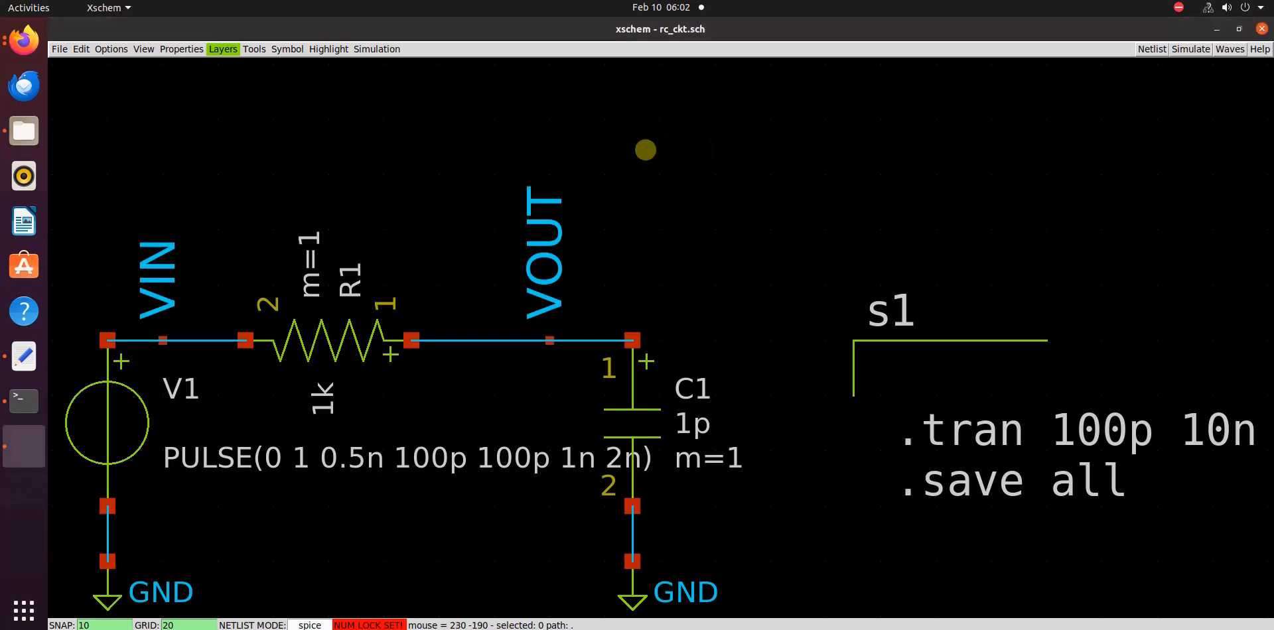
# Regenerate the netlist, run the batch simulation and check its log for completion and the raw output file
pyautogui.click(1148, 51)
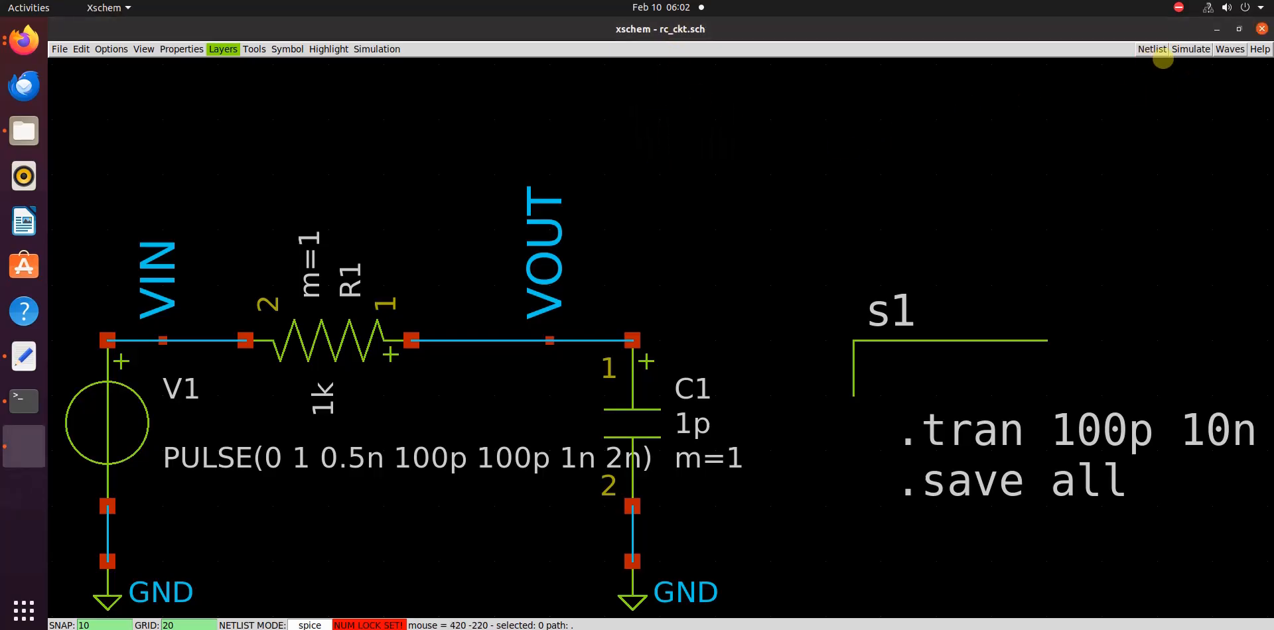
pyautogui.click(1191, 51)
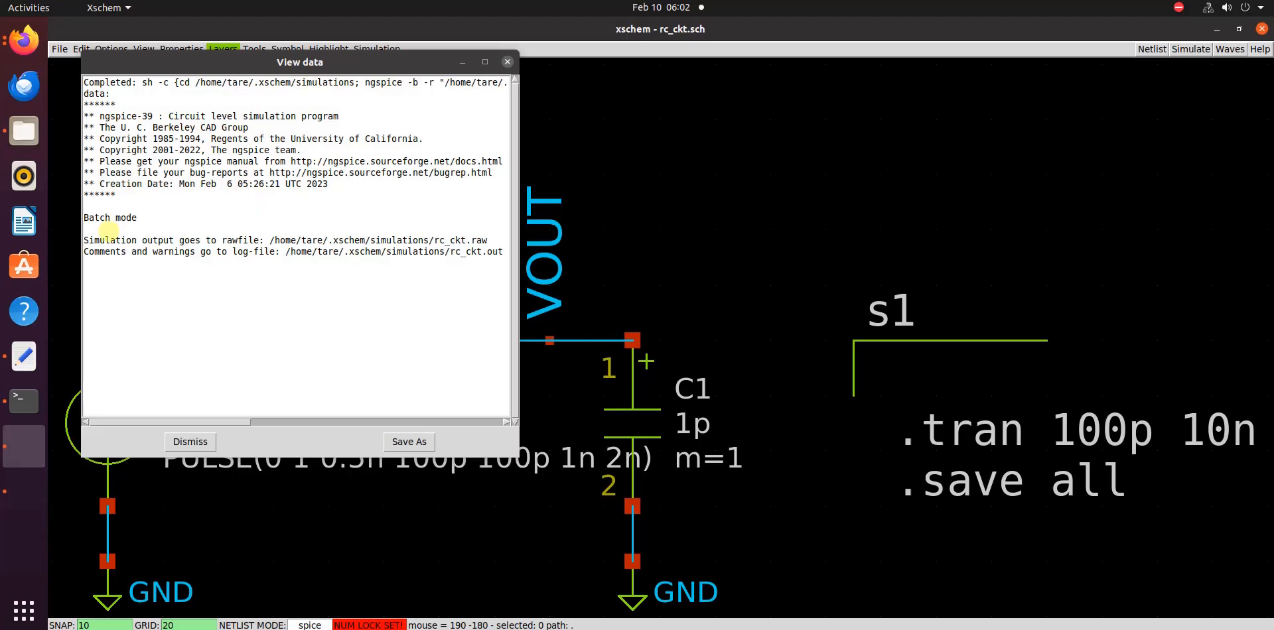
pyautogui.click(135, 80)
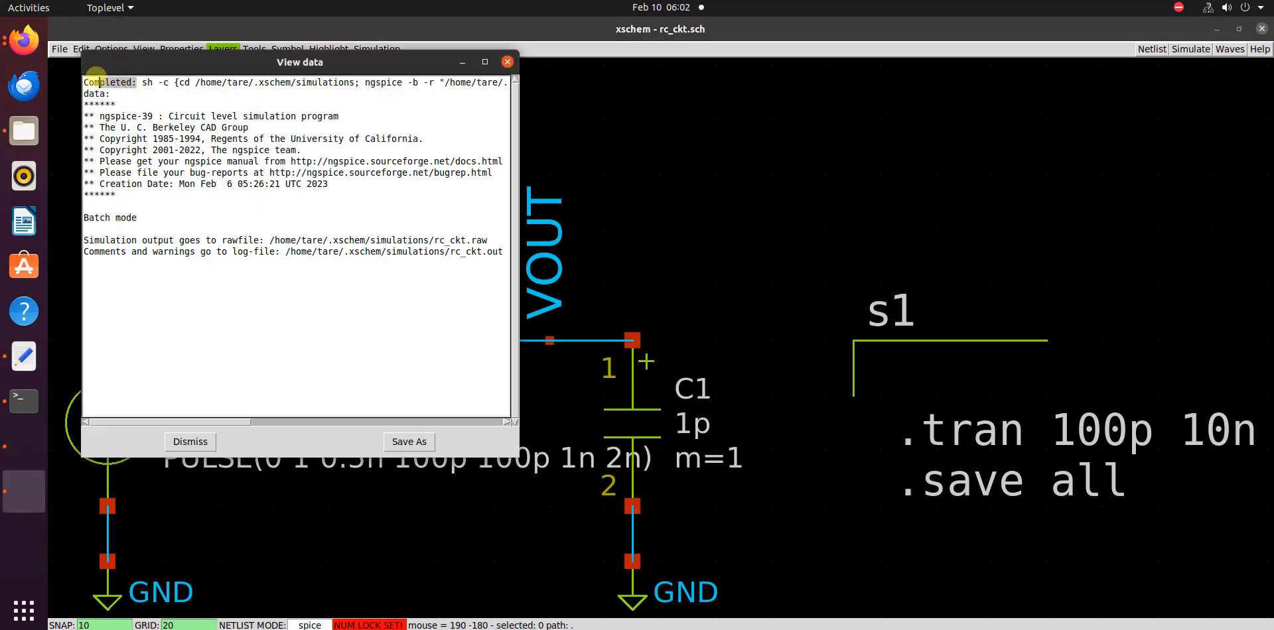
pyautogui.doubleClick(135, 81)
pyautogui.moveTo(493, 239); pyautogui.dragTo(435, 239)
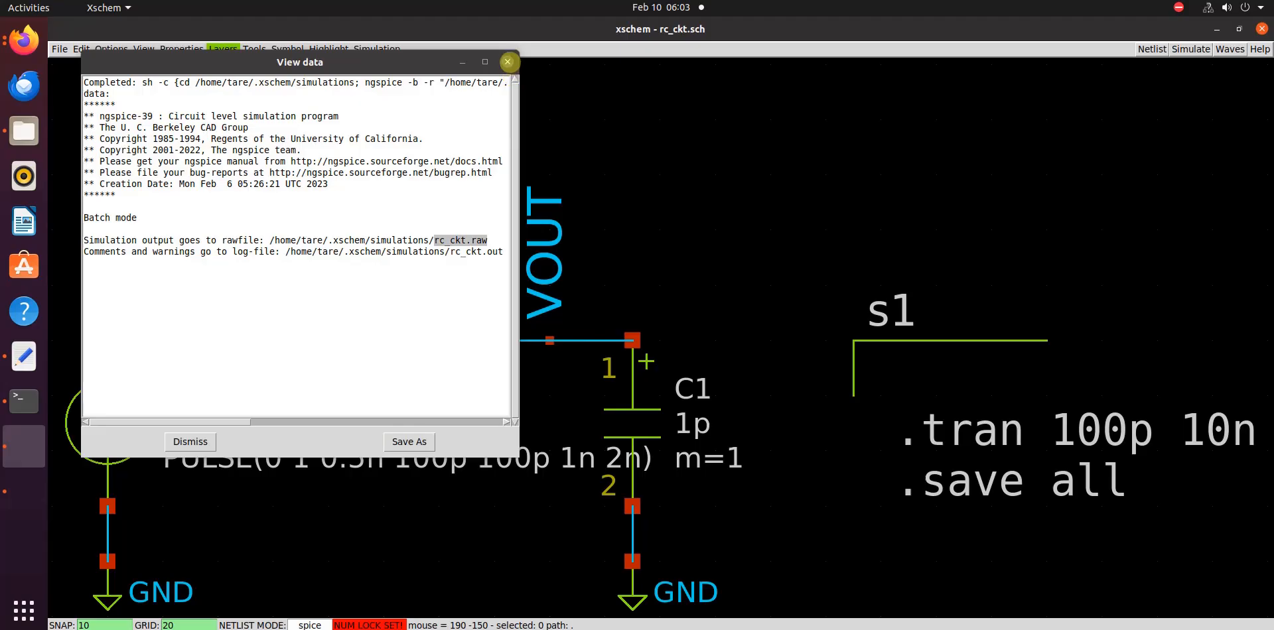
pyautogui.click(507, 61)
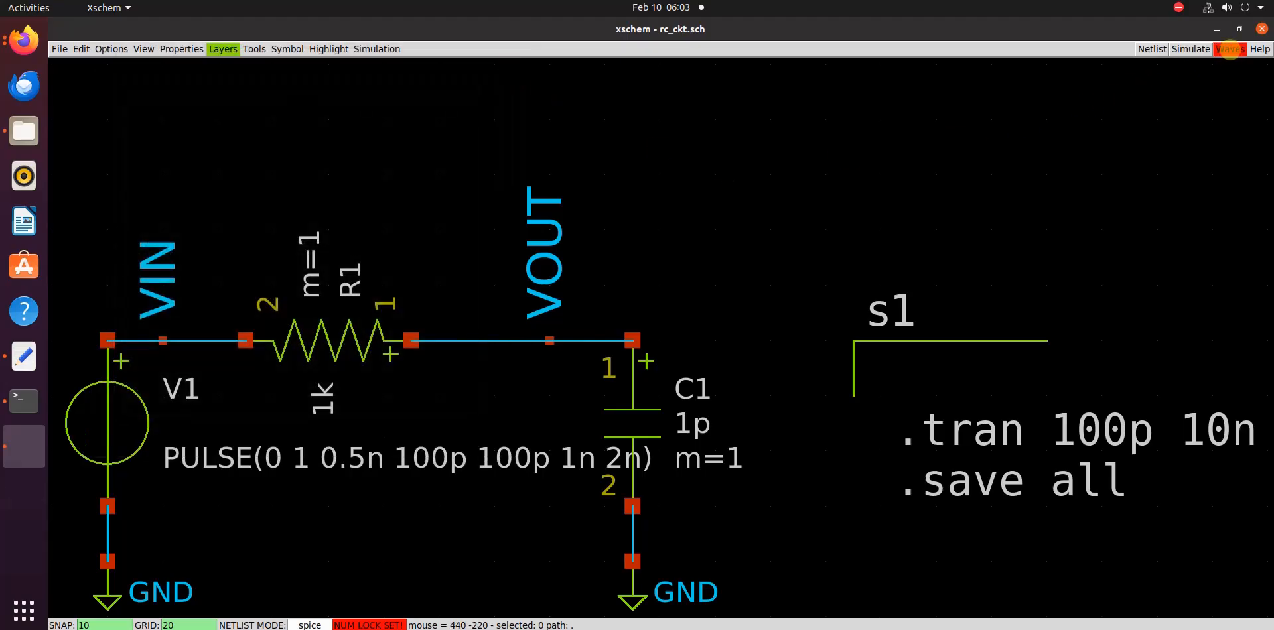
# Open the simulation results in the gaw waveform viewer, plot v(vout) and v(vin) in the upper panel, enlarge the viewer and close it
pyautogui.click(1229, 49)
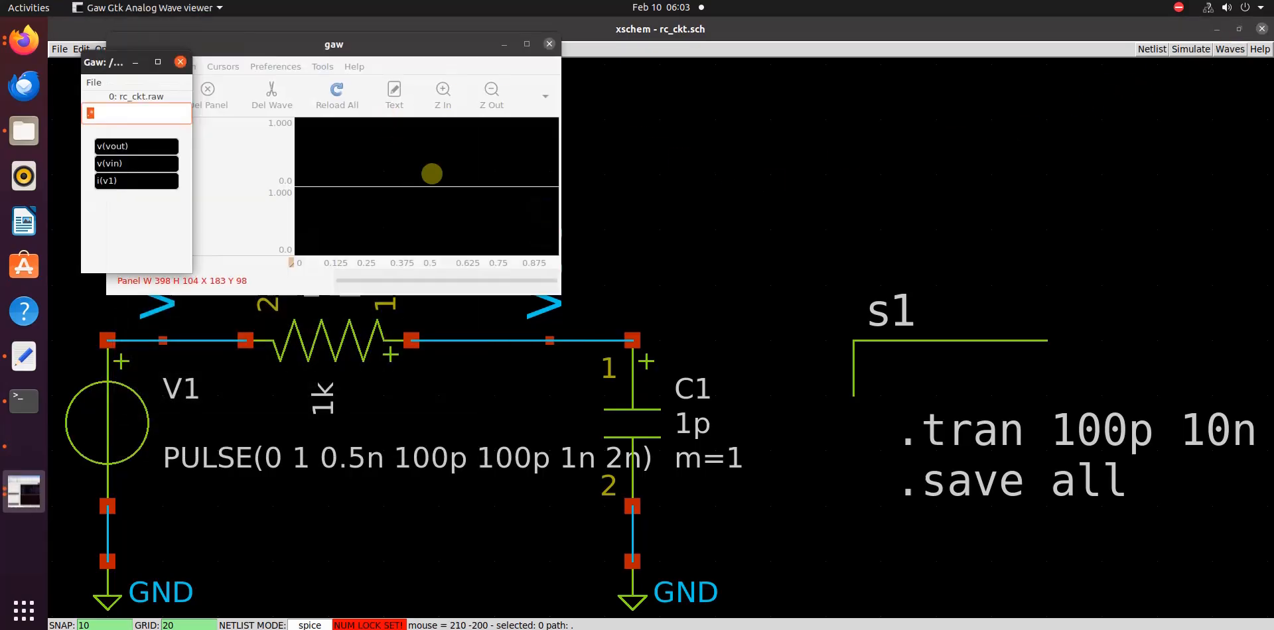
pyautogui.moveTo(133, 71); pyautogui.dragTo(694, 94)
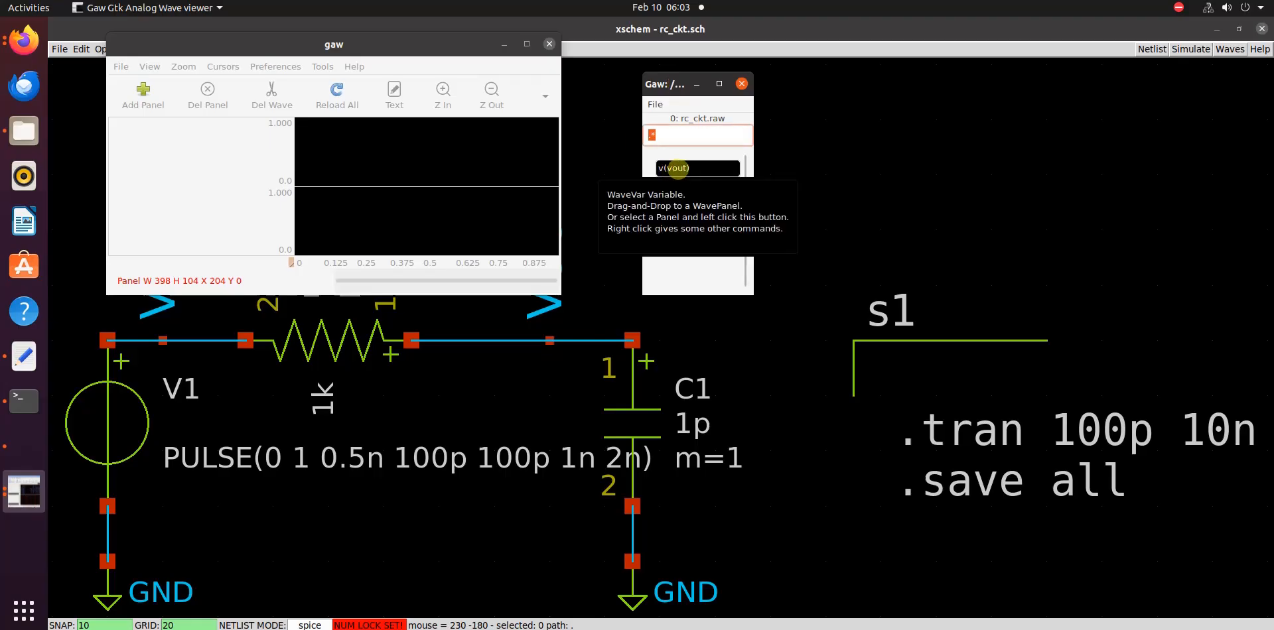
pyautogui.moveTo(678, 168); pyautogui.dragTo(369, 162)
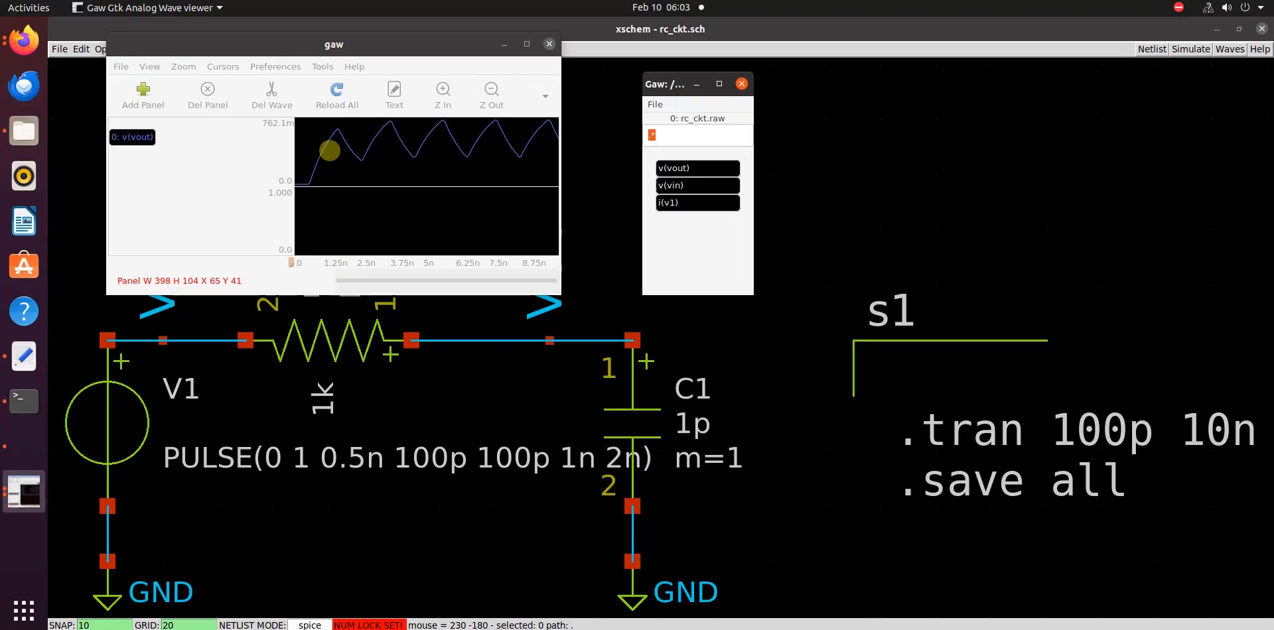
pyautogui.moveTo(680, 189); pyautogui.dragTo(398, 163)
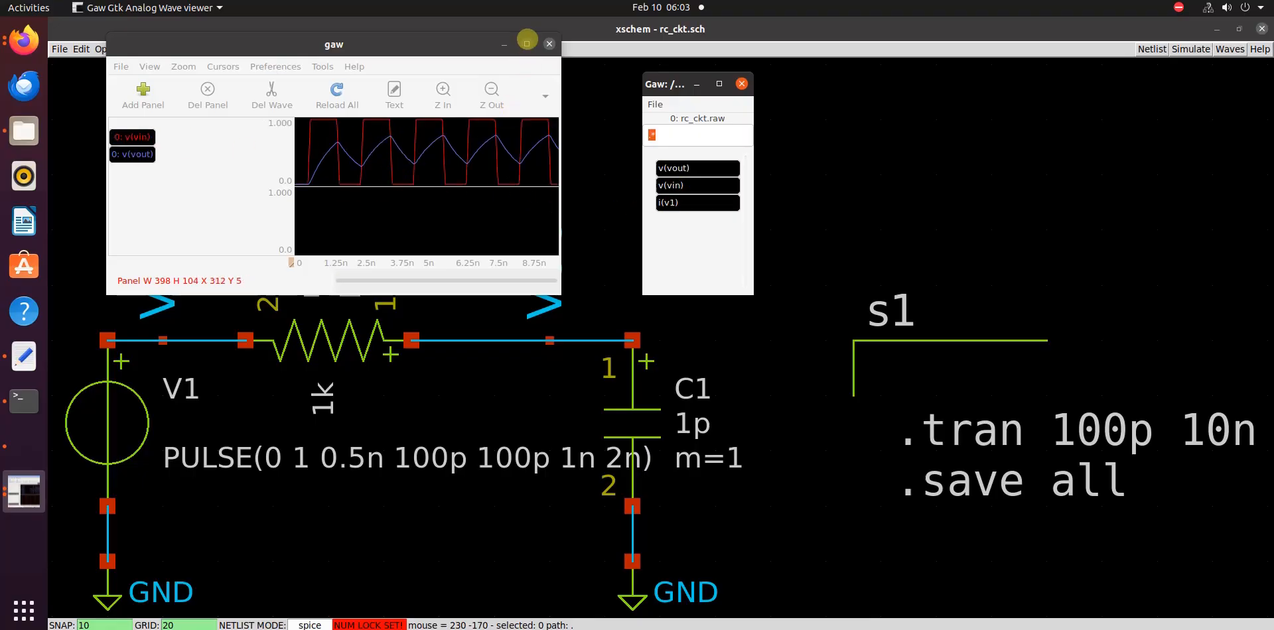
pyautogui.click(527, 44)
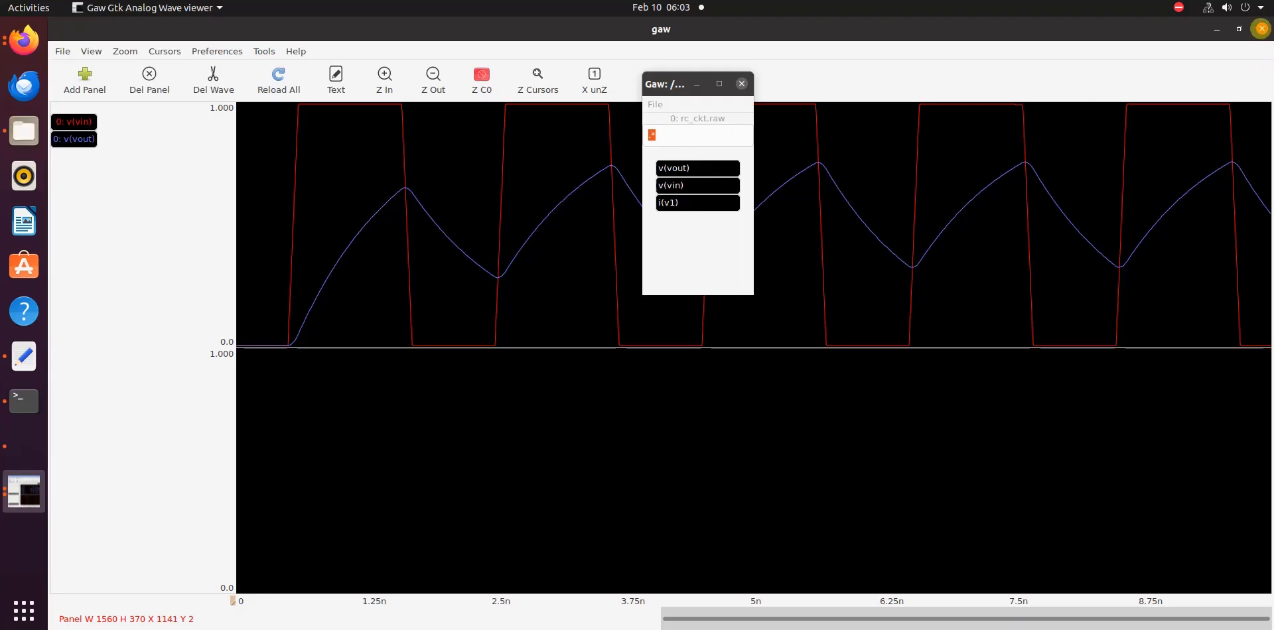
pyautogui.click(1261, 28)
# Add a waveform graph to the schematic and place it just above the RC circuit
pyautogui.scroll(-4, 418, 327)
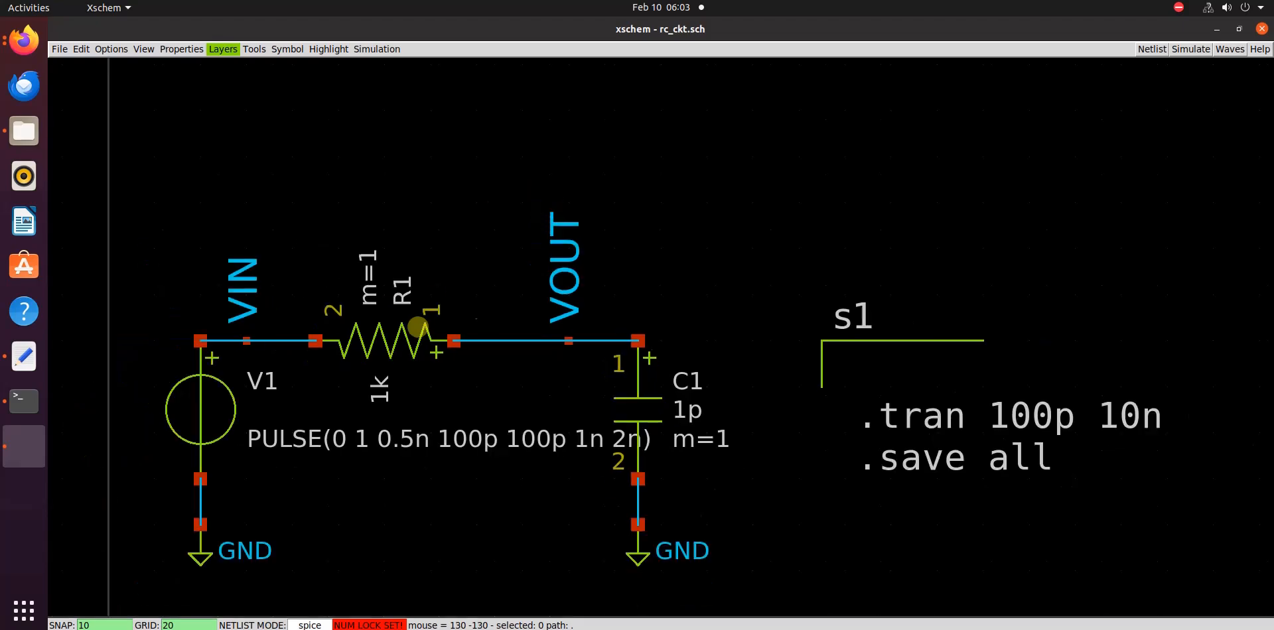
pyautogui.click(393, 46)
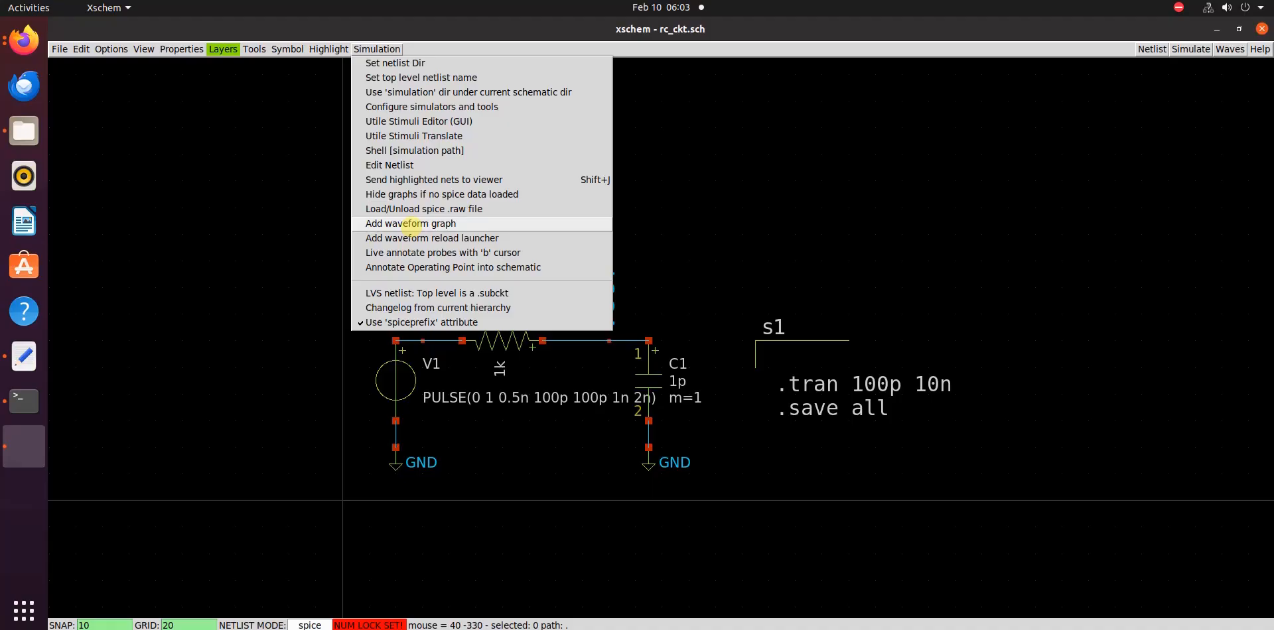
pyautogui.click(408, 224)
pyautogui.scroll(-2, 623, 204)
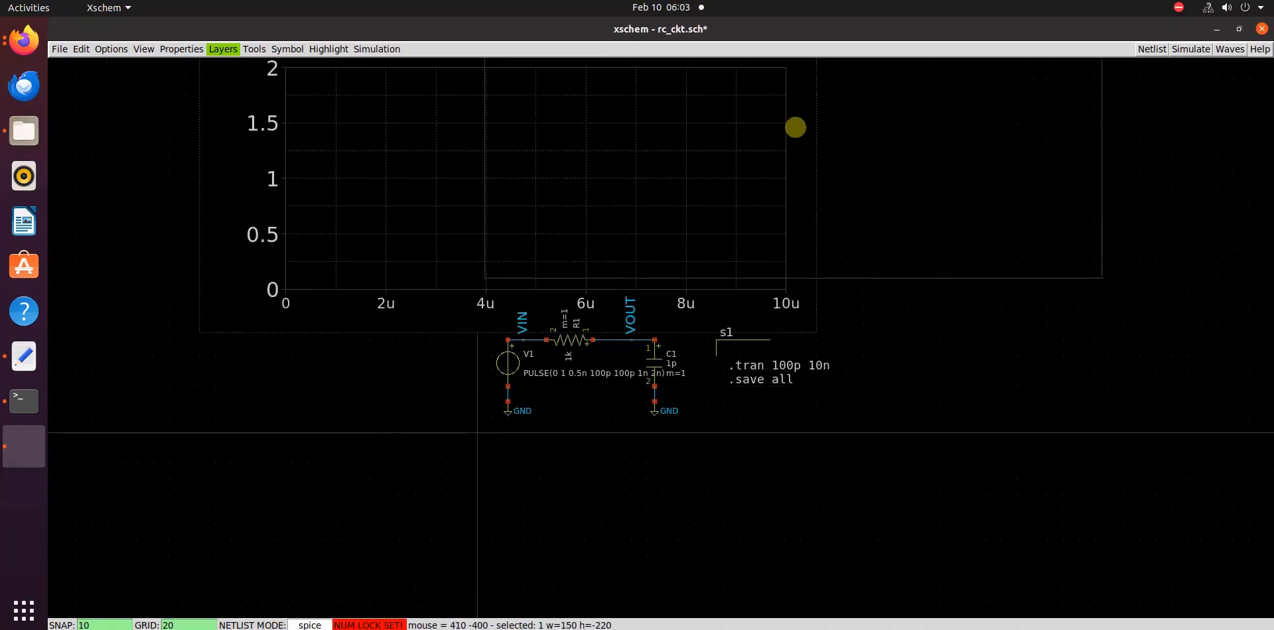
pyautogui.press('Escape')
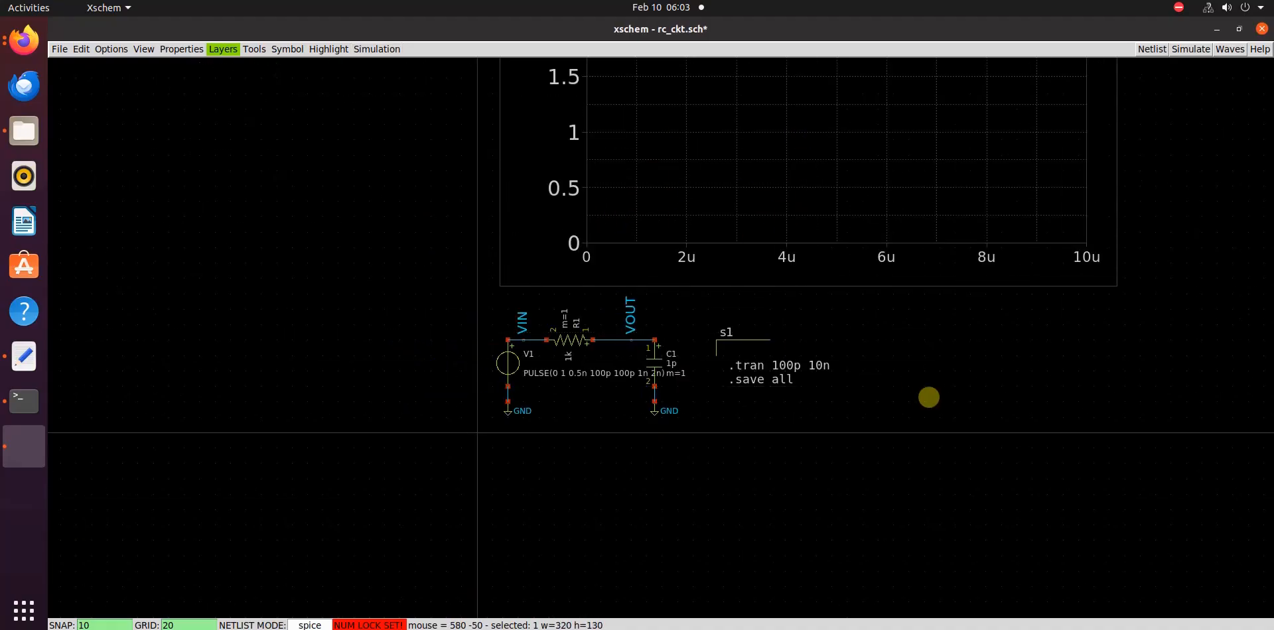
pyautogui.press('f')
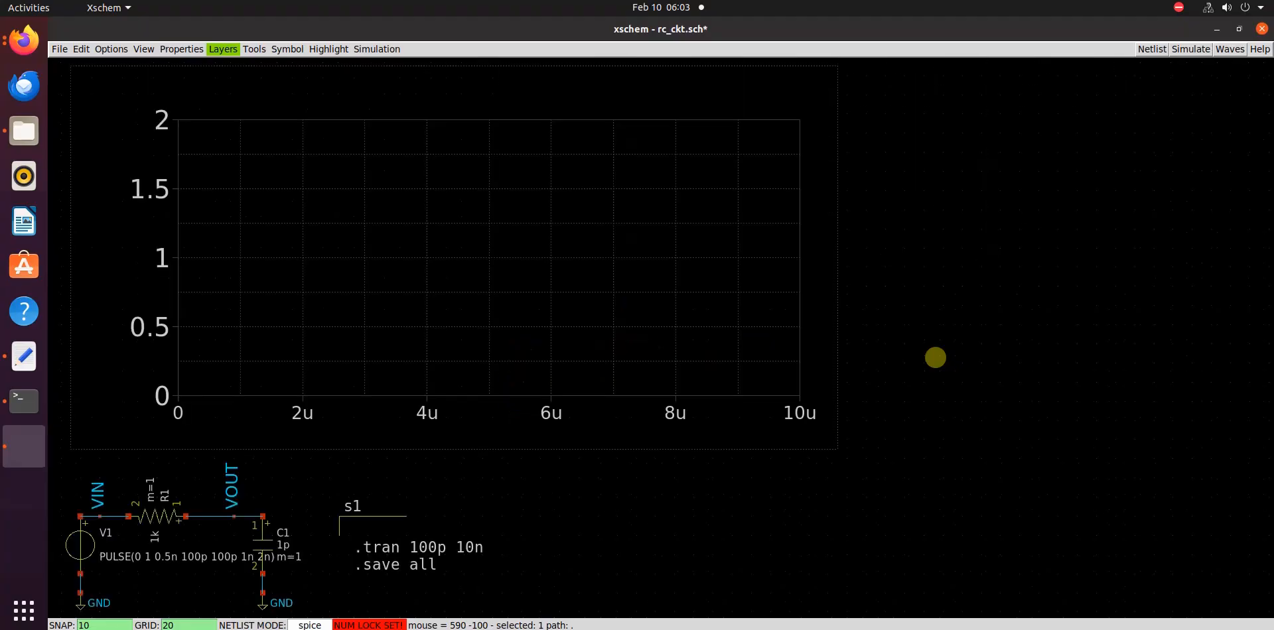
pyautogui.hotkey('ctrl', 'z')
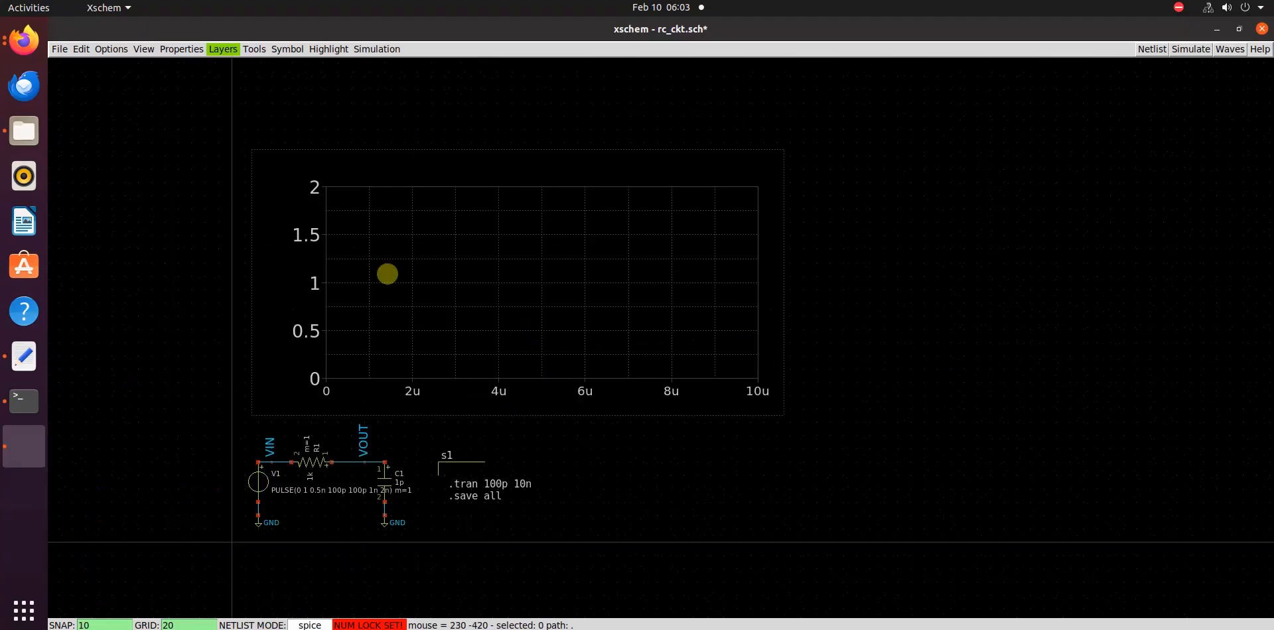
# Add a waveform reload launcher and place it just above the graph's upper-left corner
pyautogui.click(376, 49)
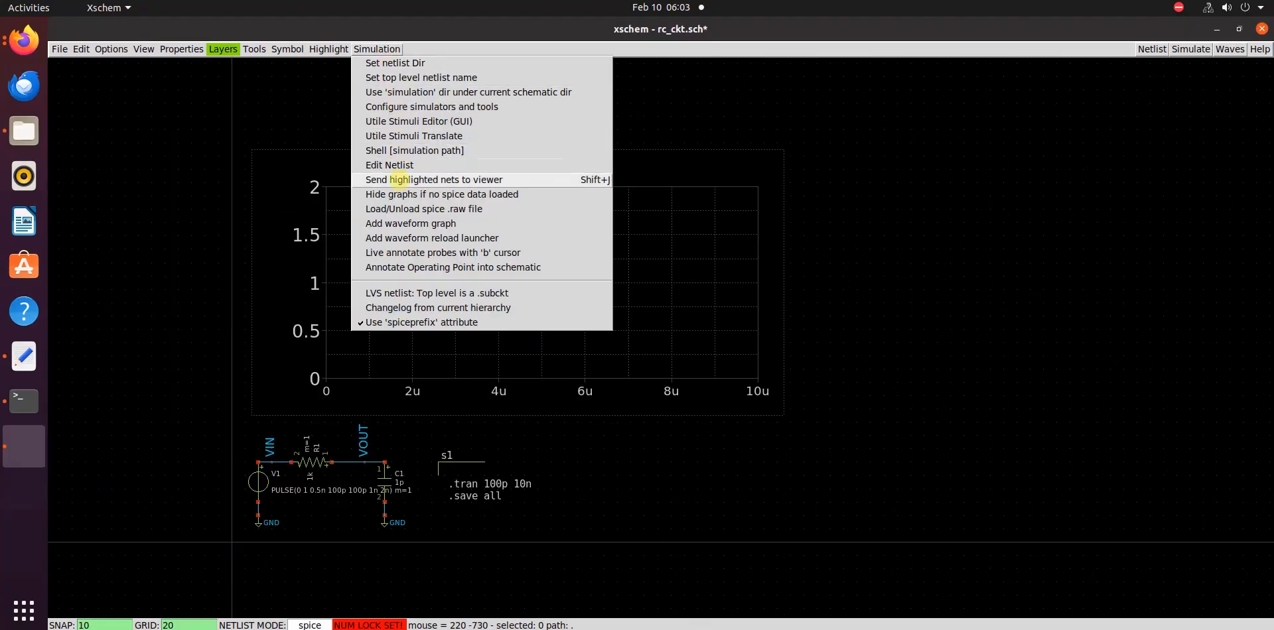
pyautogui.click(458, 238)
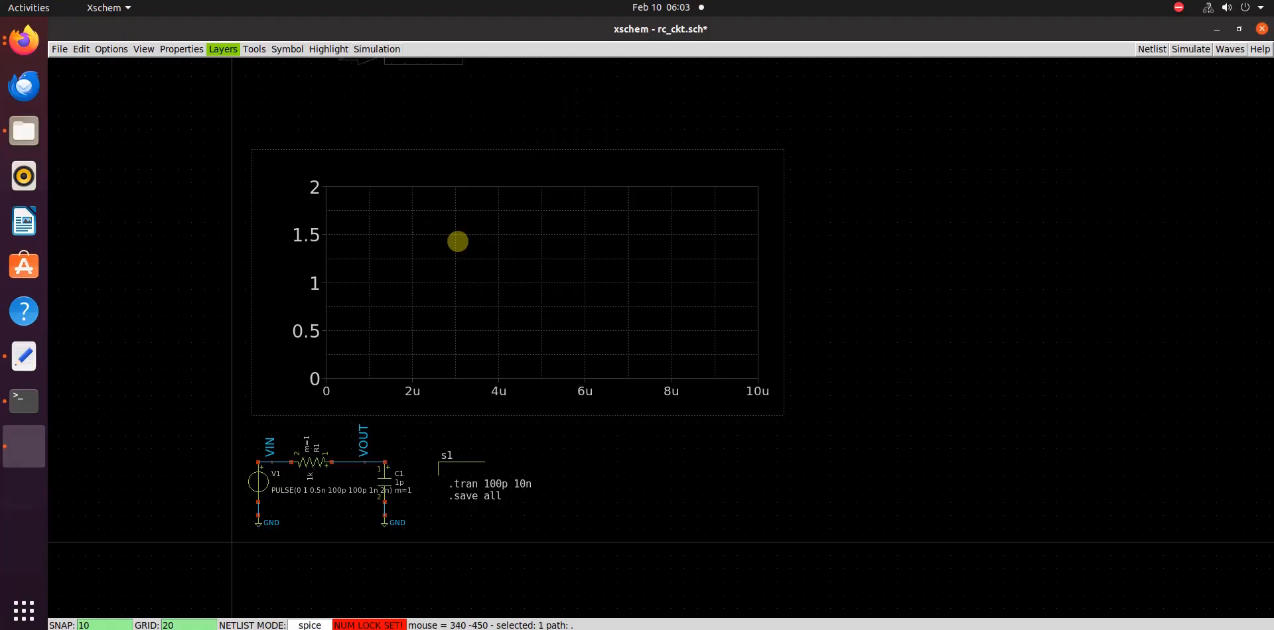
pyautogui.click(292, 129)
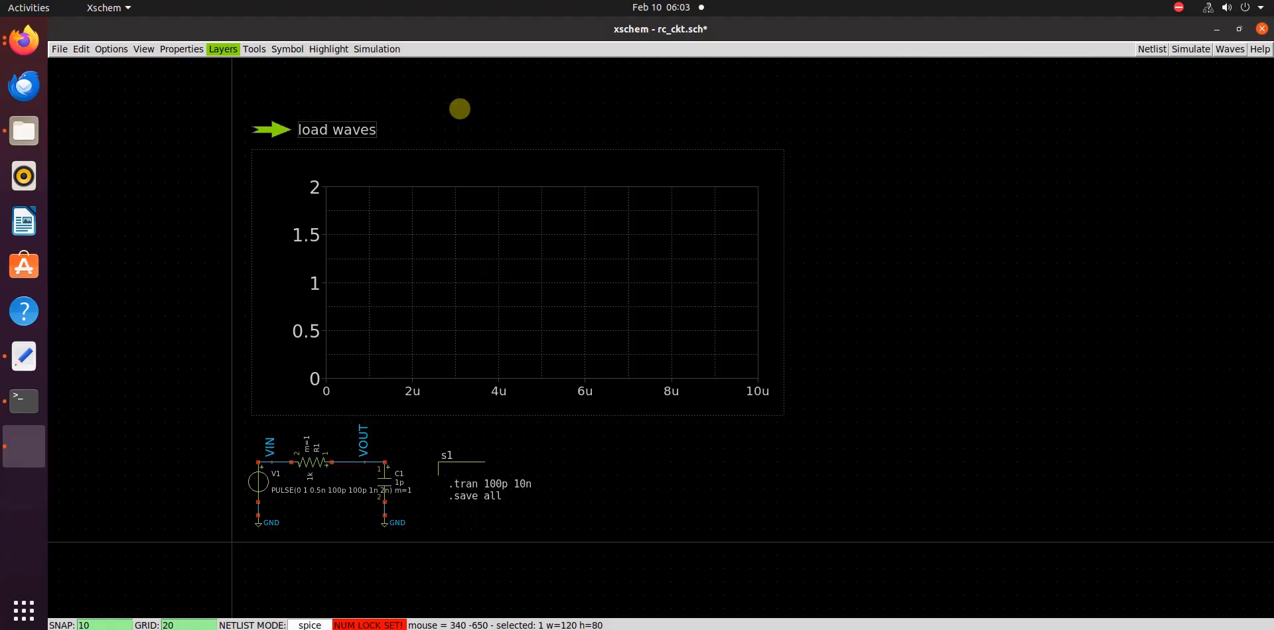
# Set the waveform launcher's description to "load waves (press ctrl + left click)" and save the schematic
pyautogui.click(459, 109)
pyautogui.click(325, 130)
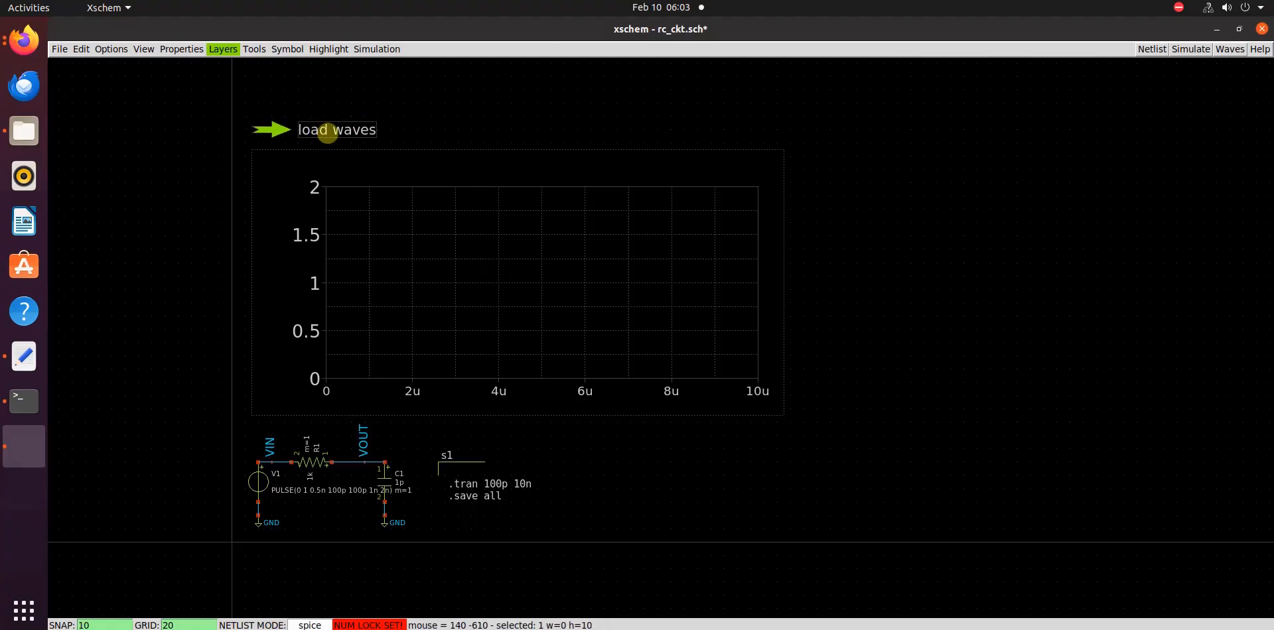
pyautogui.press('q')
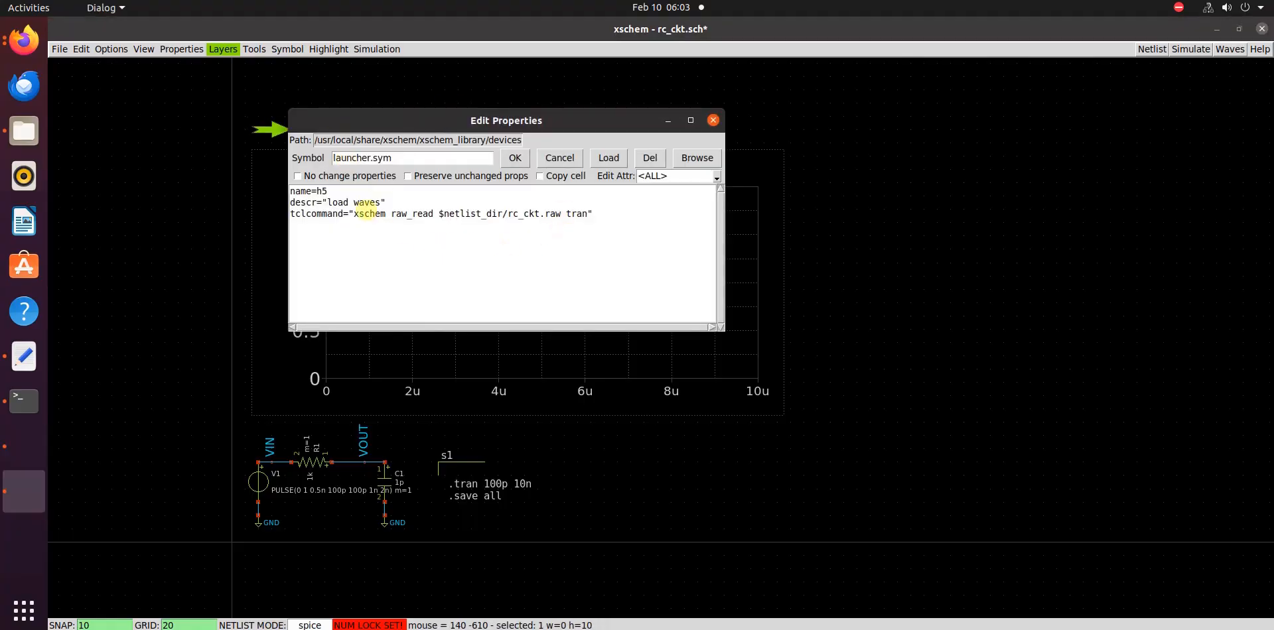
pyautogui.click(382, 203)
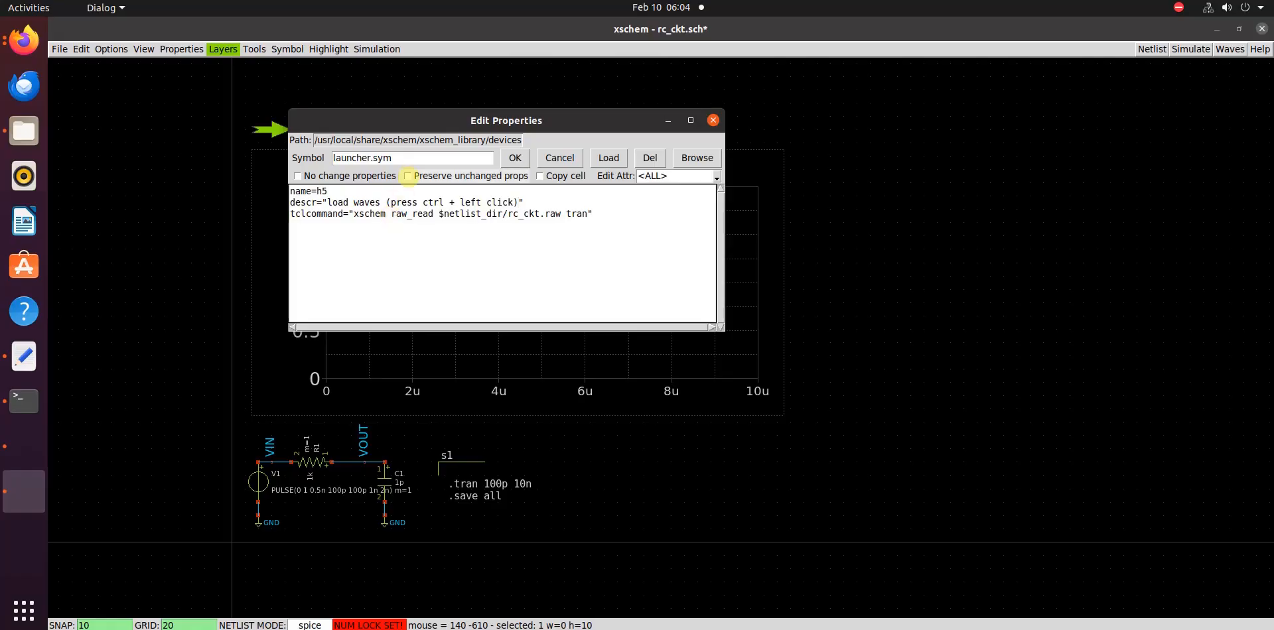
pyautogui.click(515, 158)
pyautogui.click(877, 274)
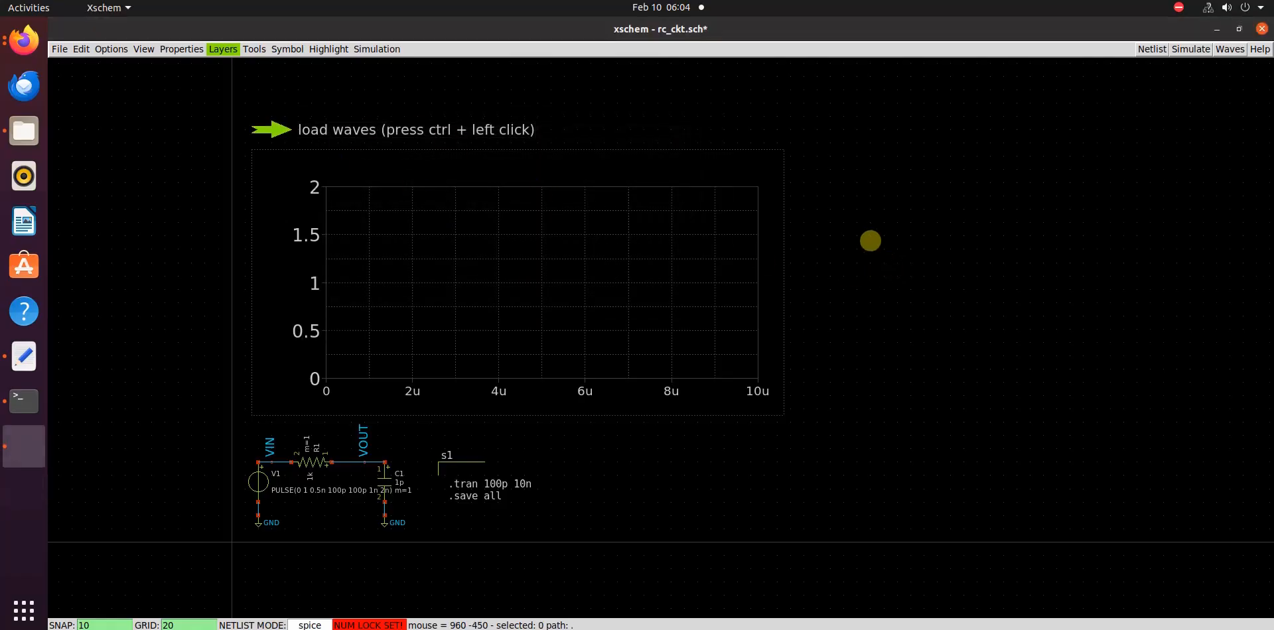
pyautogui.hotkey('ctrl', 's')
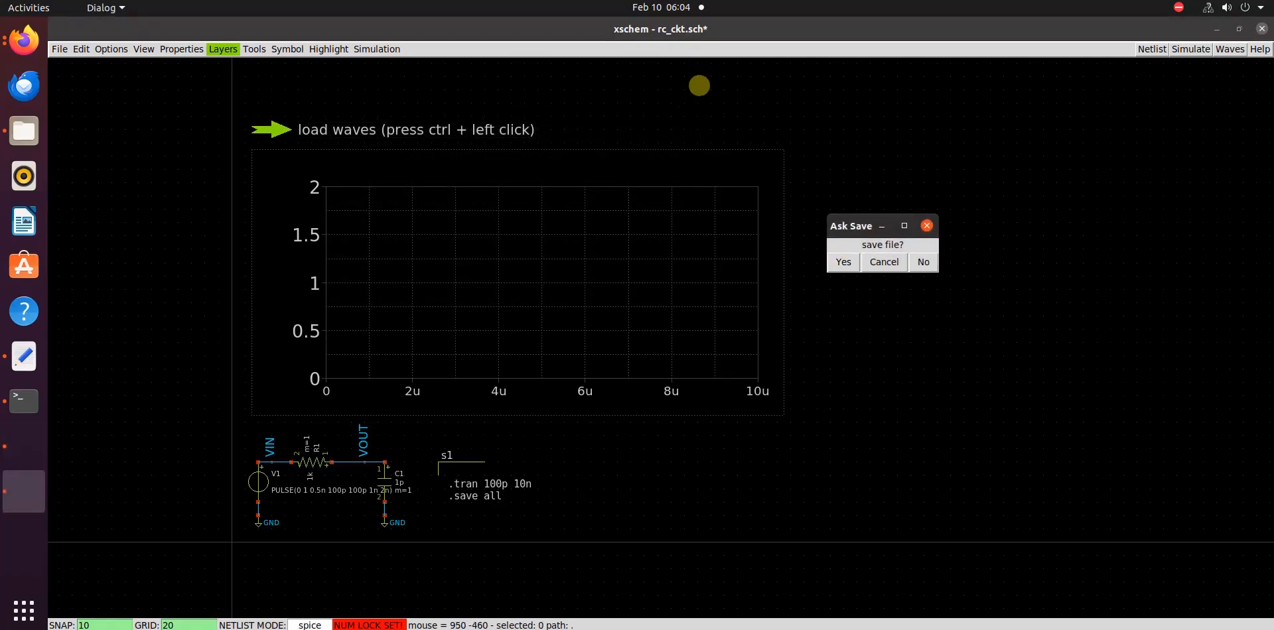
pyautogui.click(844, 263)
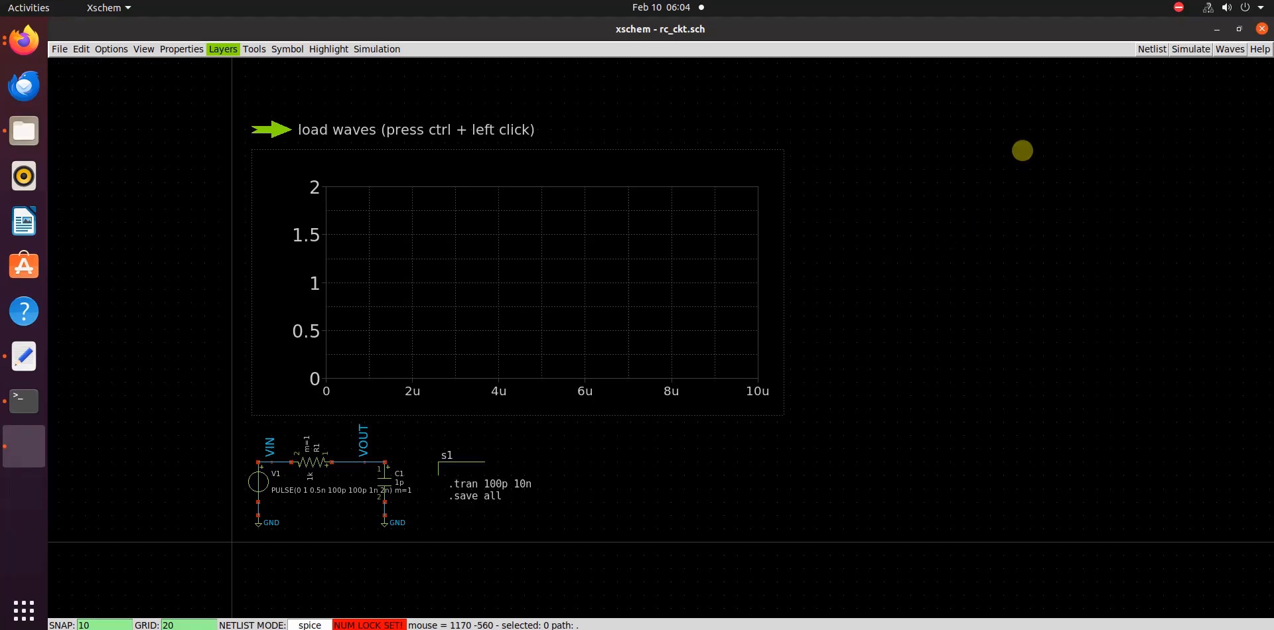
# Run the simulation, dismiss its log and load the resulting waveforms through the load waves launcher
pyautogui.click(1189, 49)
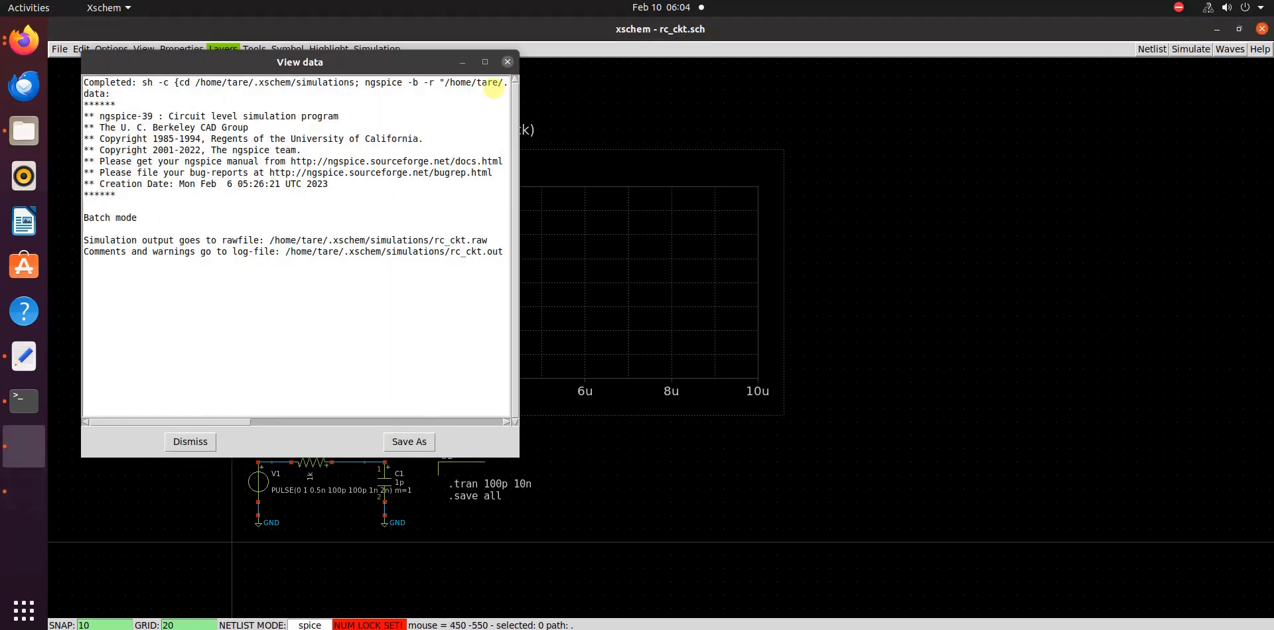
pyautogui.click(507, 62)
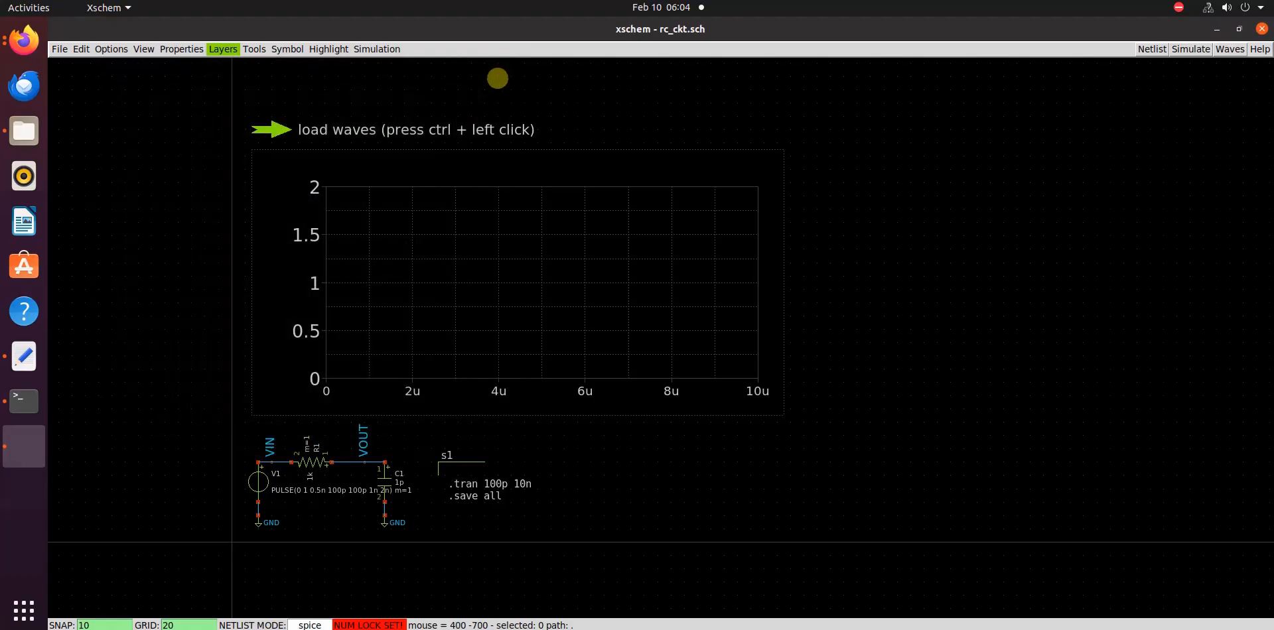
pyautogui.keyDown('ctrl'); pyautogui.click(272, 129); pyautogui.keyUp('ctrl')
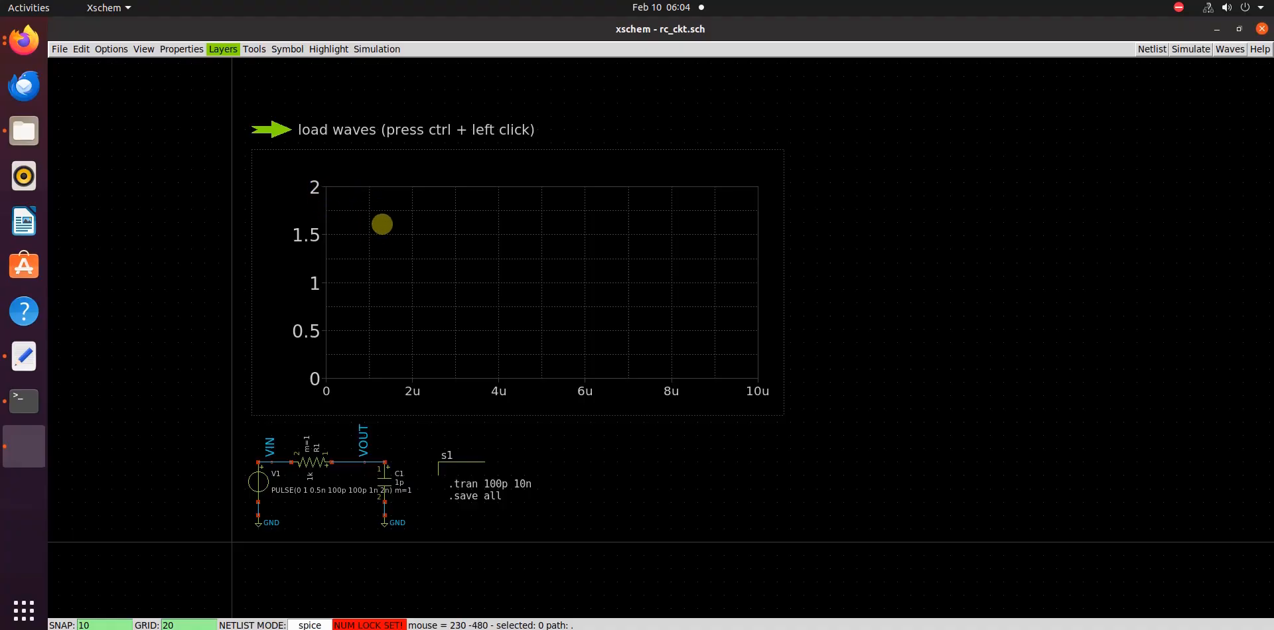
# Add the vout and vin signals to the embedded waveform graph
pyautogui.doubleClick(382, 225)
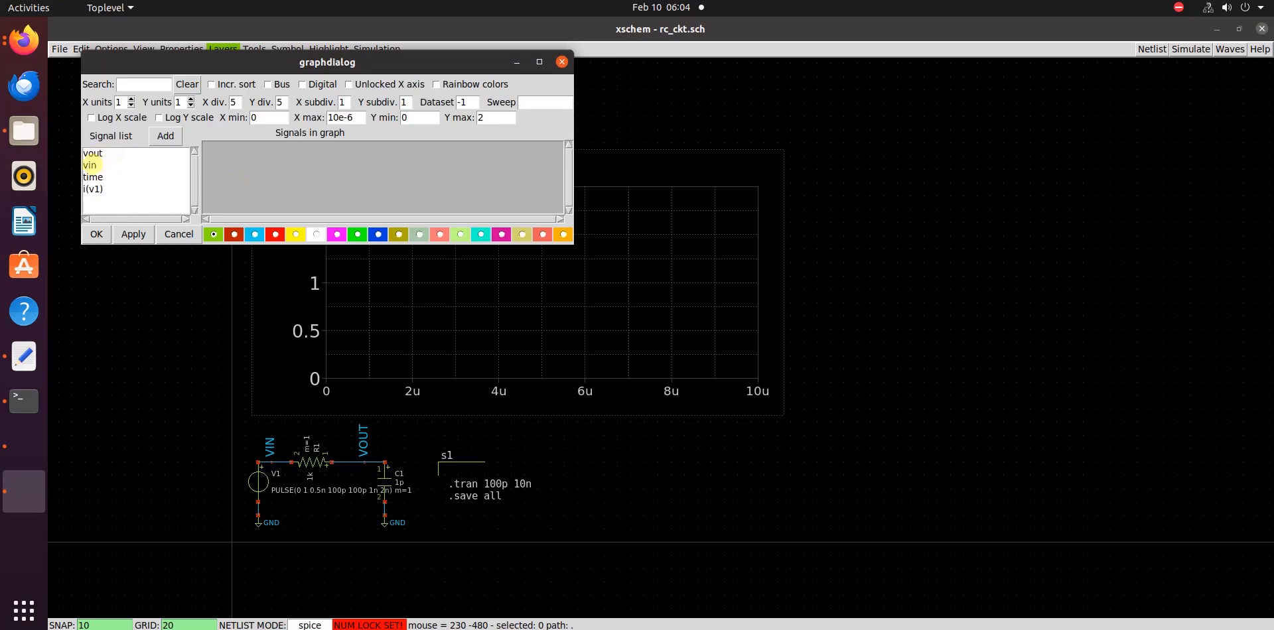
pyautogui.click(91, 164)
pyautogui.keyDown('shift'); pyautogui.click(94, 153); pyautogui.keyUp('shift')
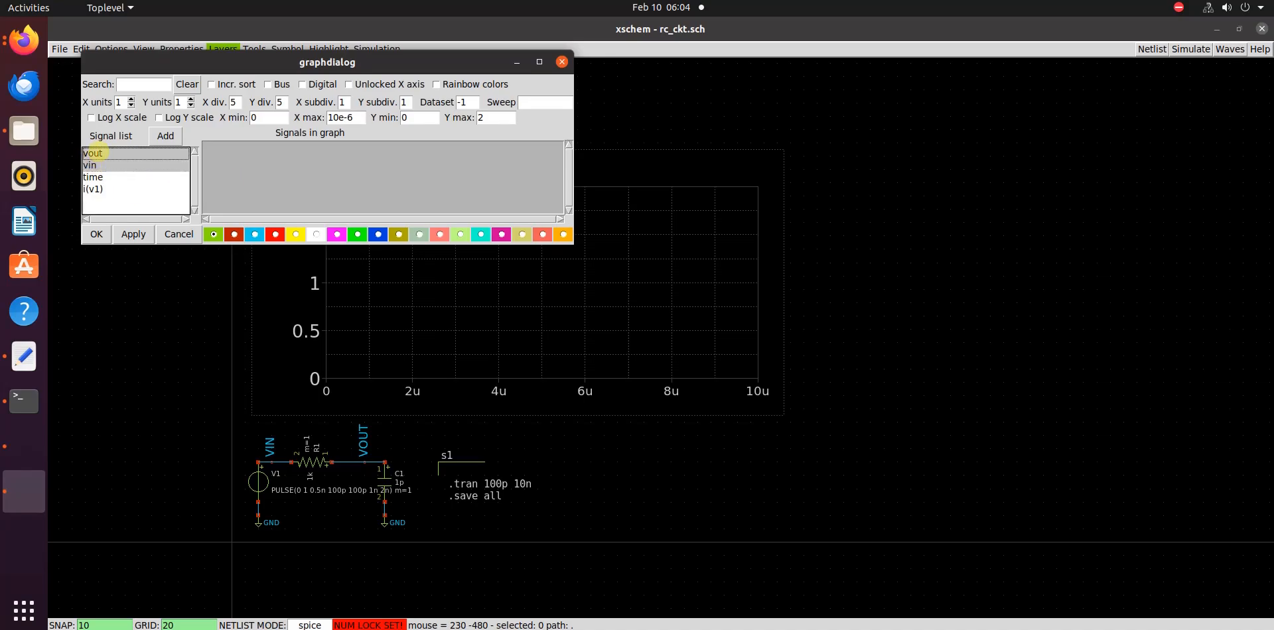
pyautogui.click(165, 135)
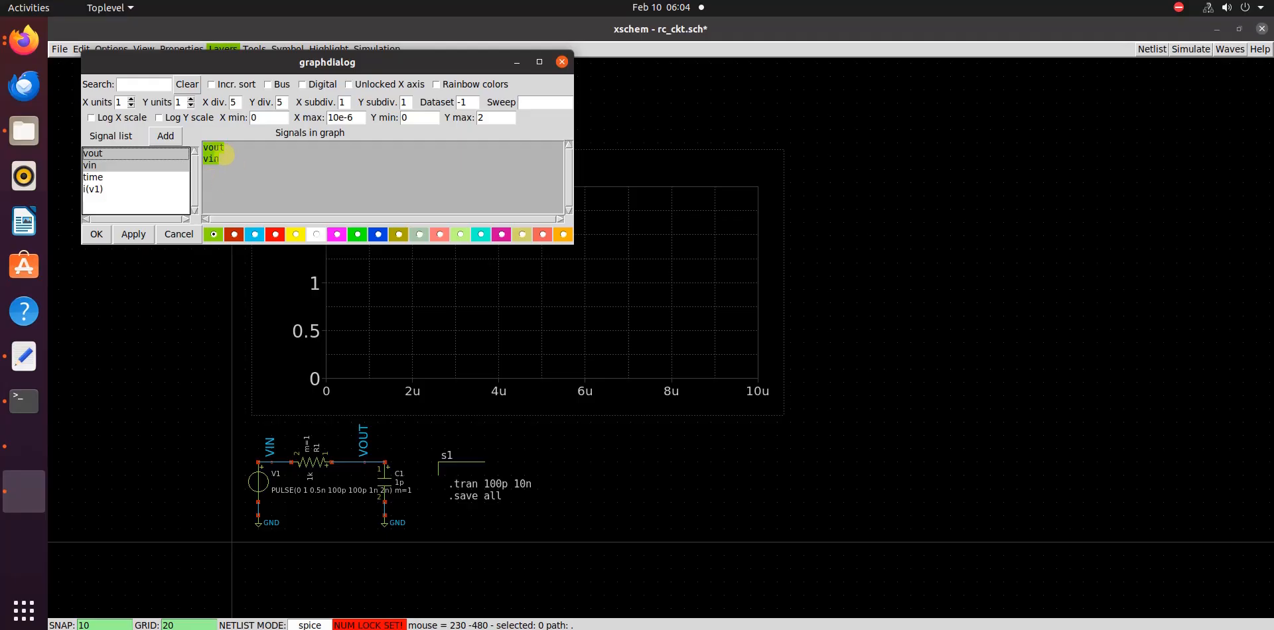
# Colour the vout trace red and fit the graph's time and voltage axes to the waveforms
pyautogui.click(216, 178)
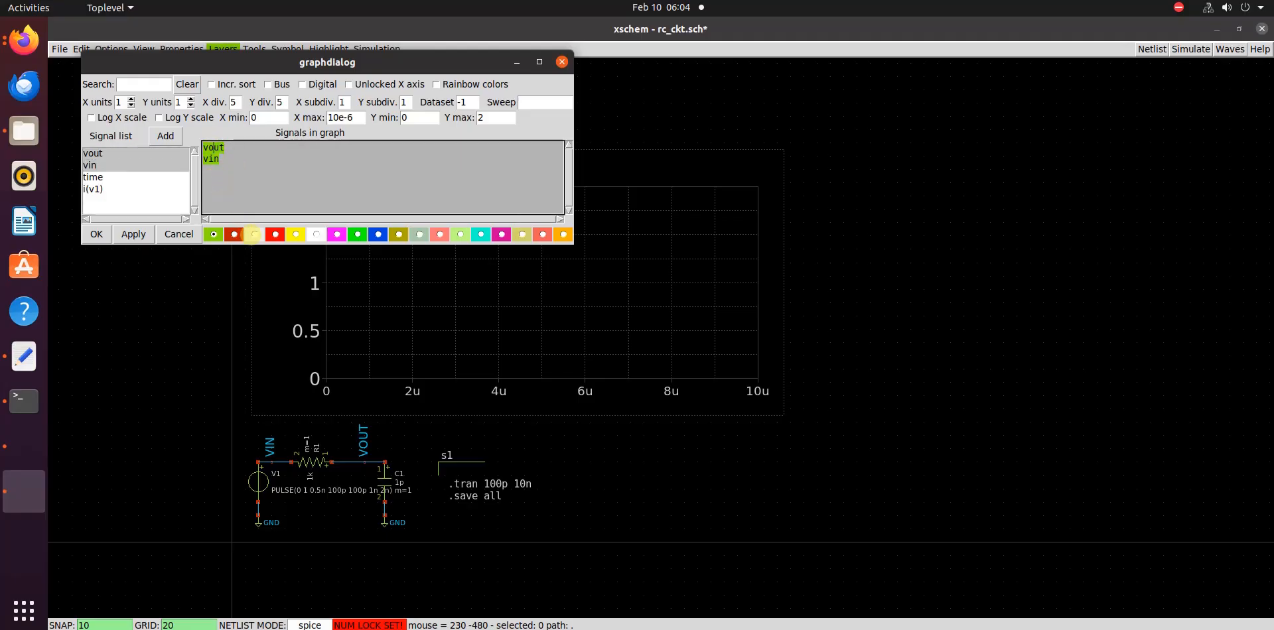
pyautogui.click(275, 234)
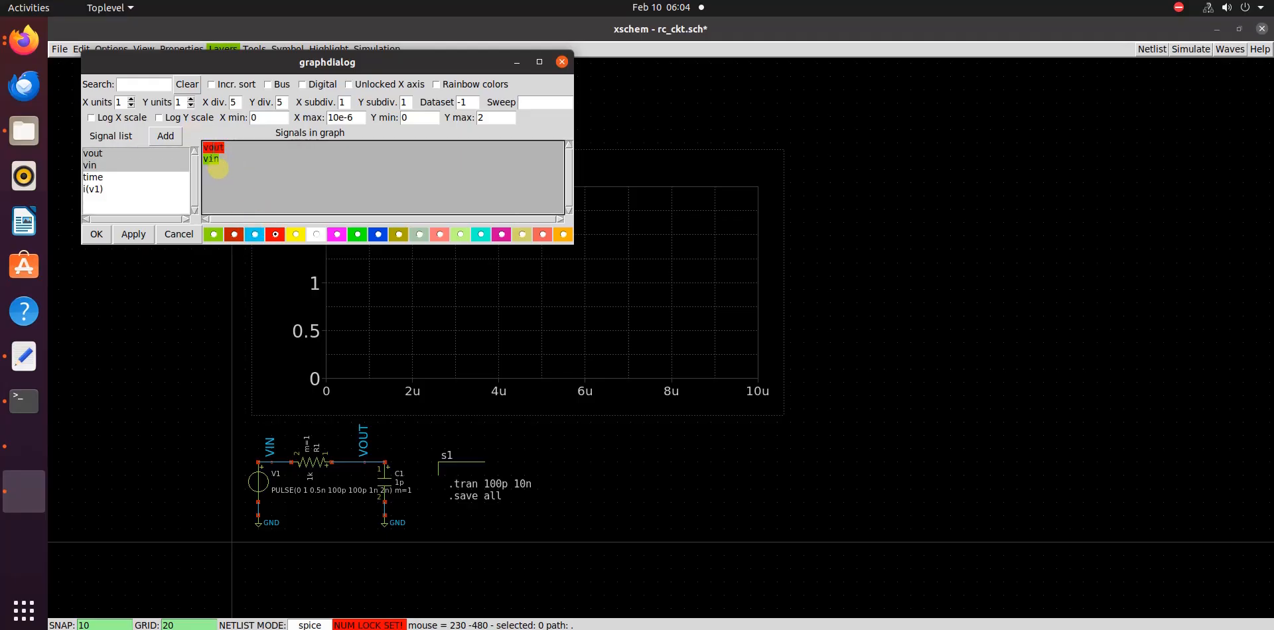
pyautogui.click(97, 234)
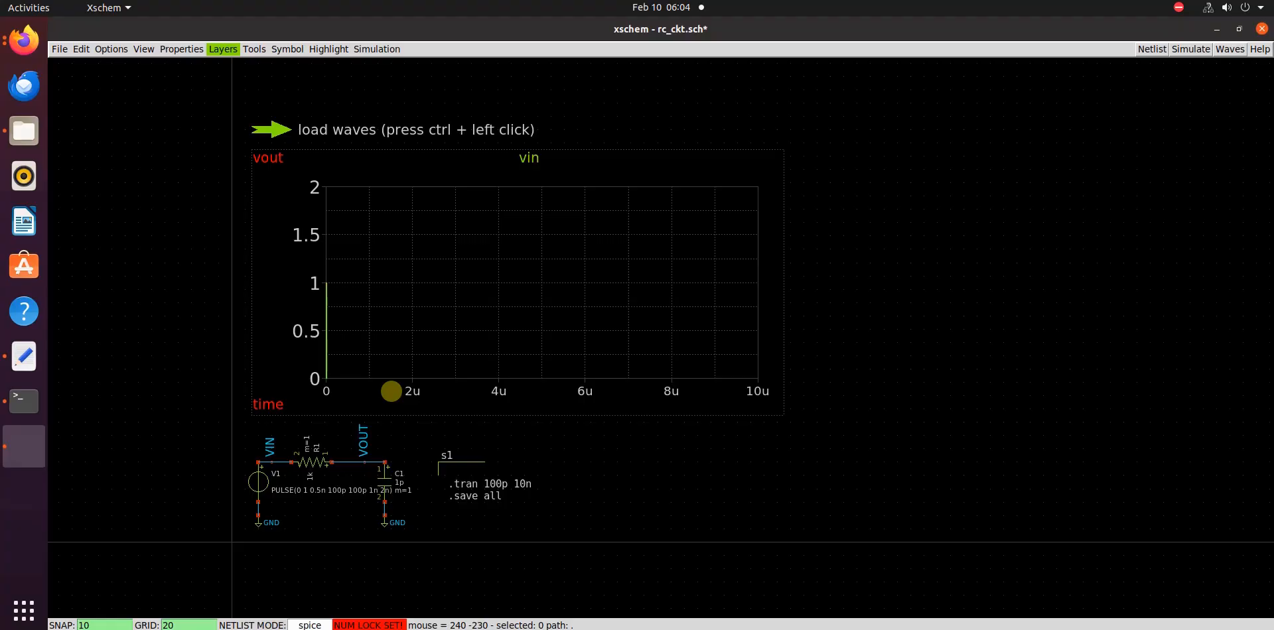
pyautogui.press('f')
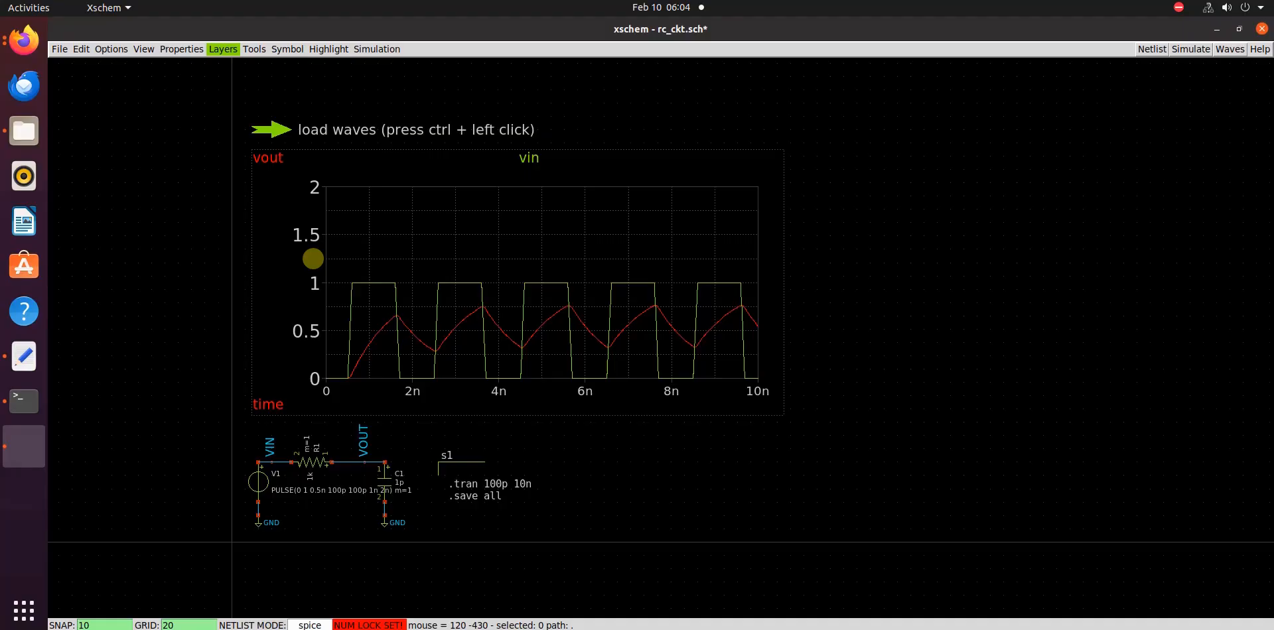
pyautogui.press('f')
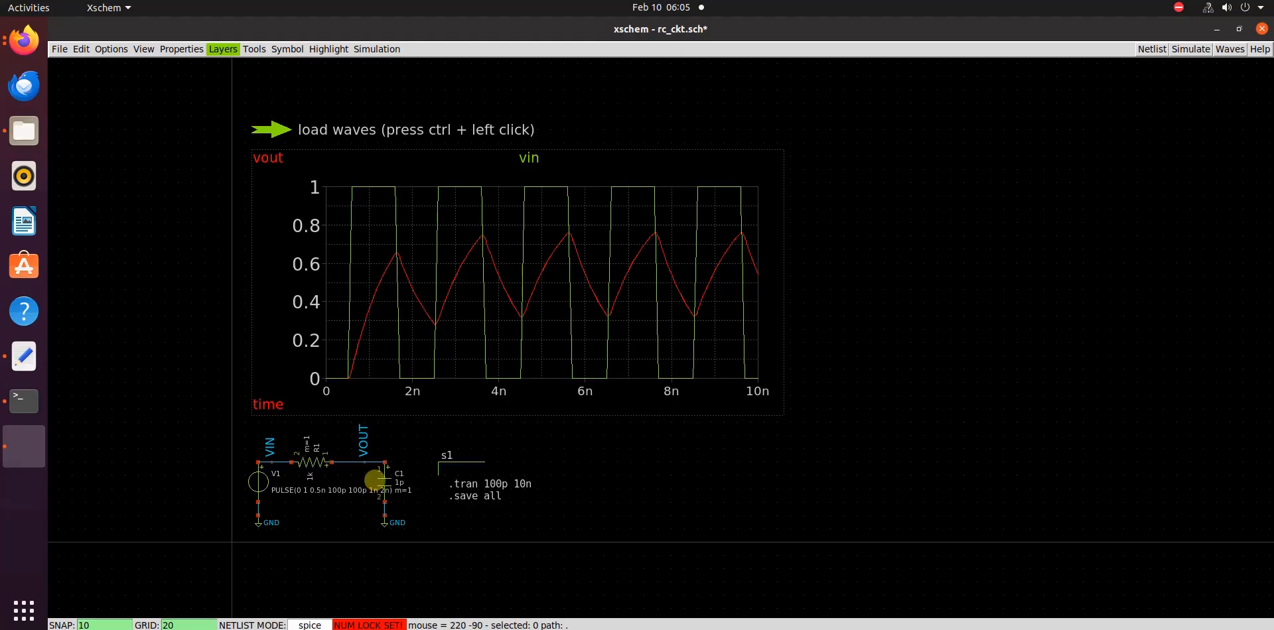
# Set capacitor C1's value to 100f and save the schematic
pyautogui.click(388, 485)
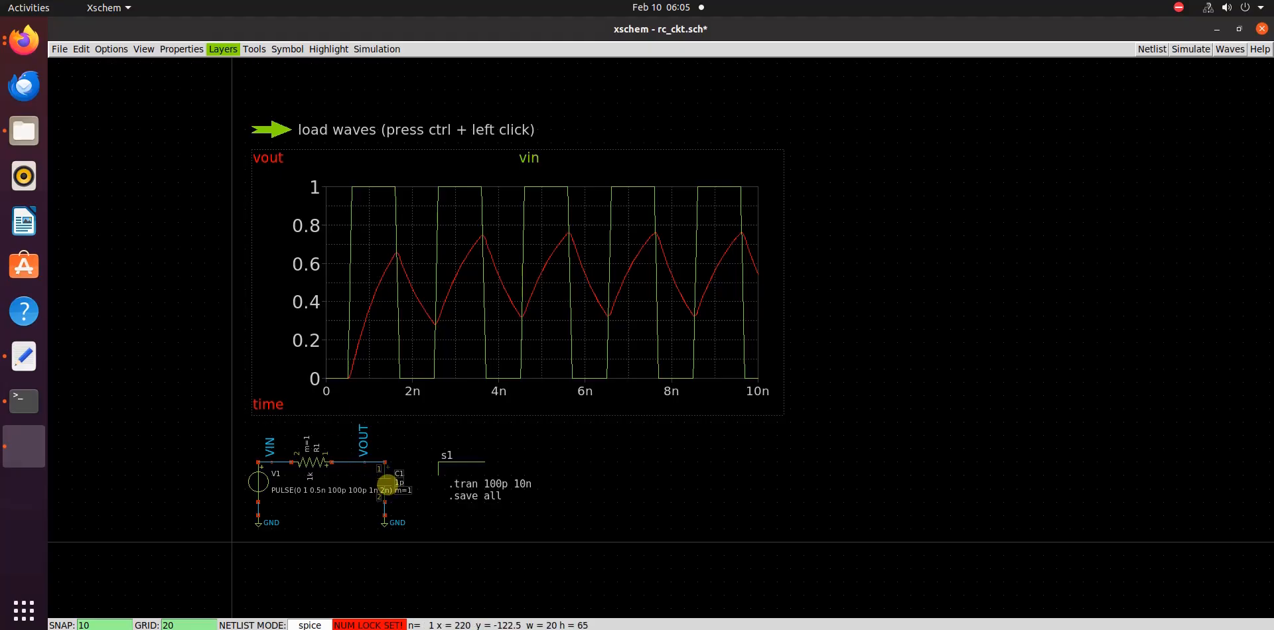
pyautogui.doubleClick(387, 485)
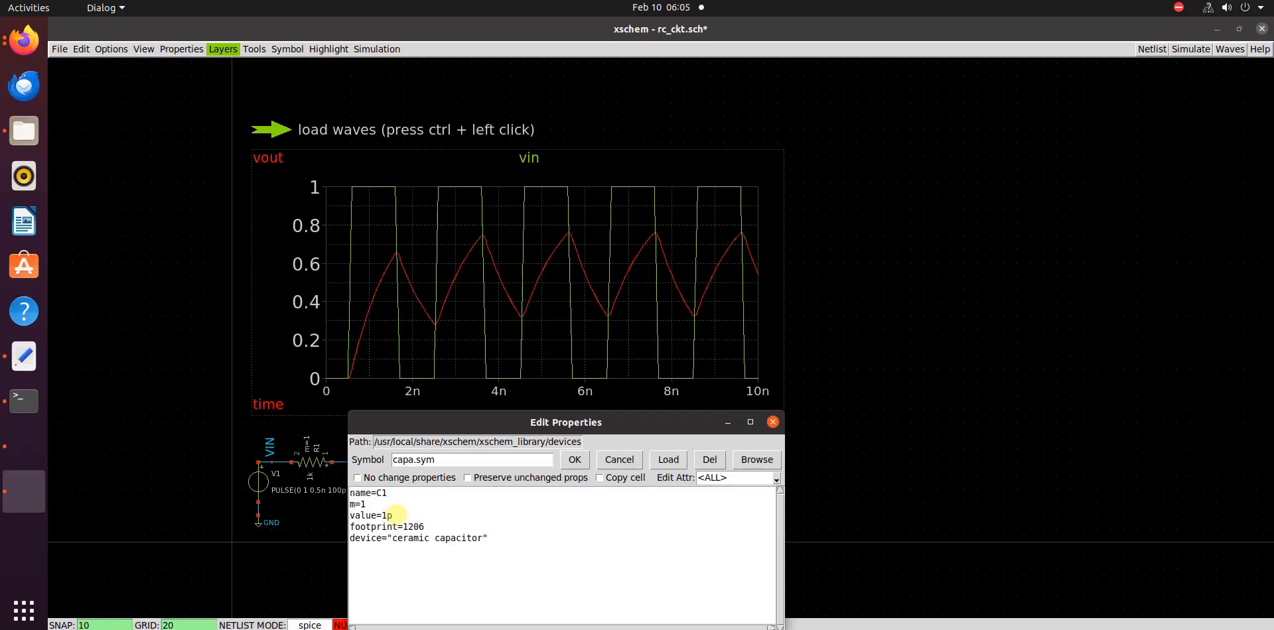
pyautogui.click(400, 515)
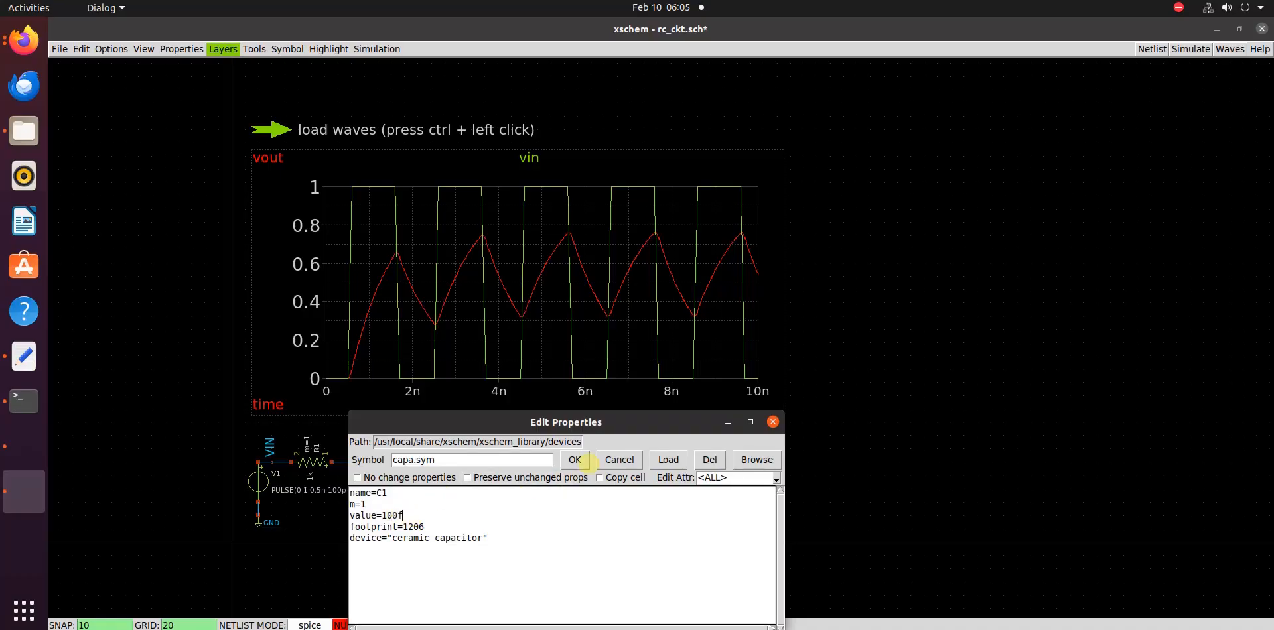
pyautogui.click(575, 459)
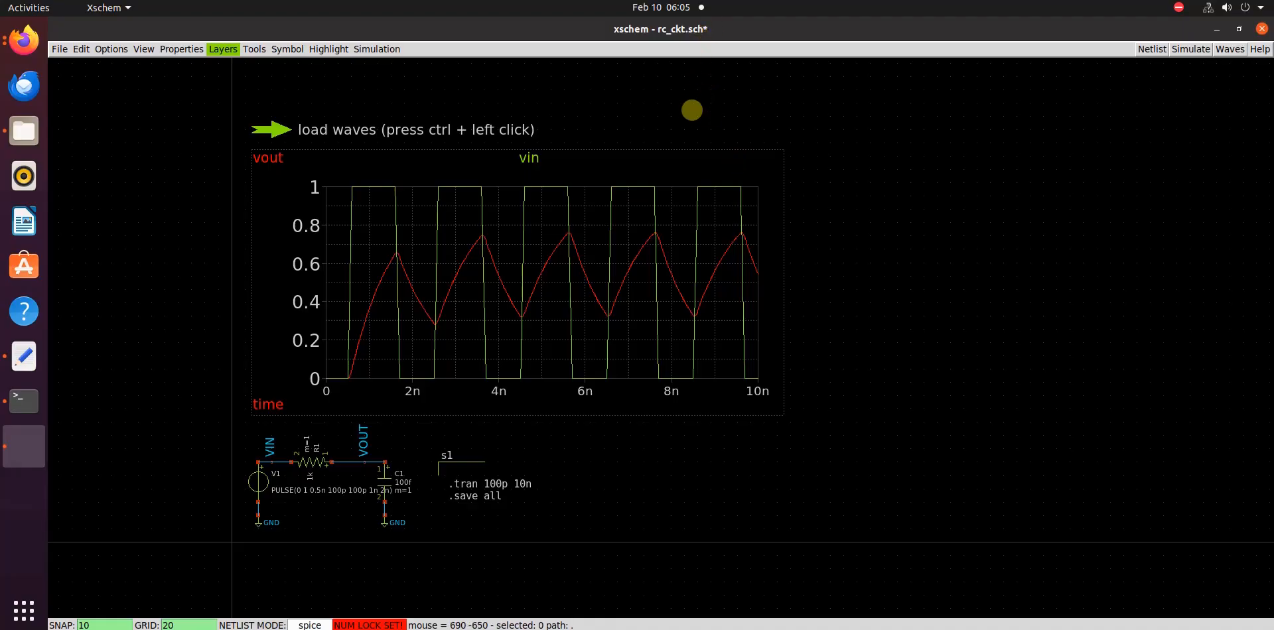
pyautogui.hotkey('ctrl', 's')
pyautogui.click(668, 140)
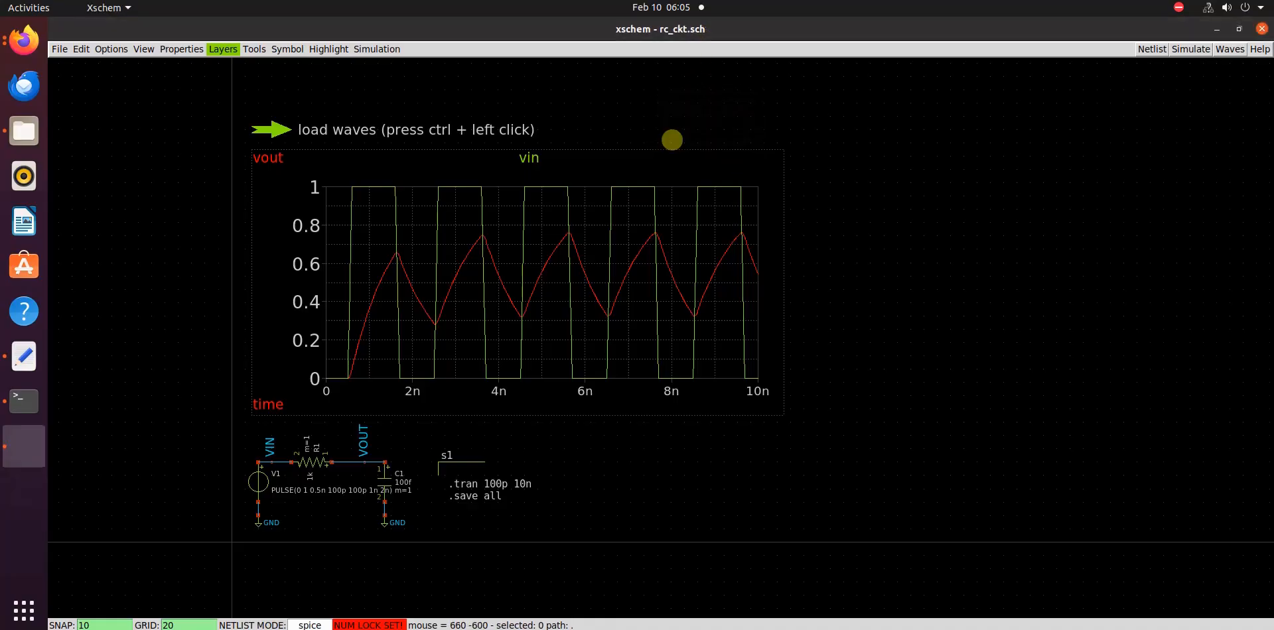
# Rerun the simulation from a regenerated netlist and reload the waveforms in the embedded graph with the launcher
pyautogui.click(1151, 50)
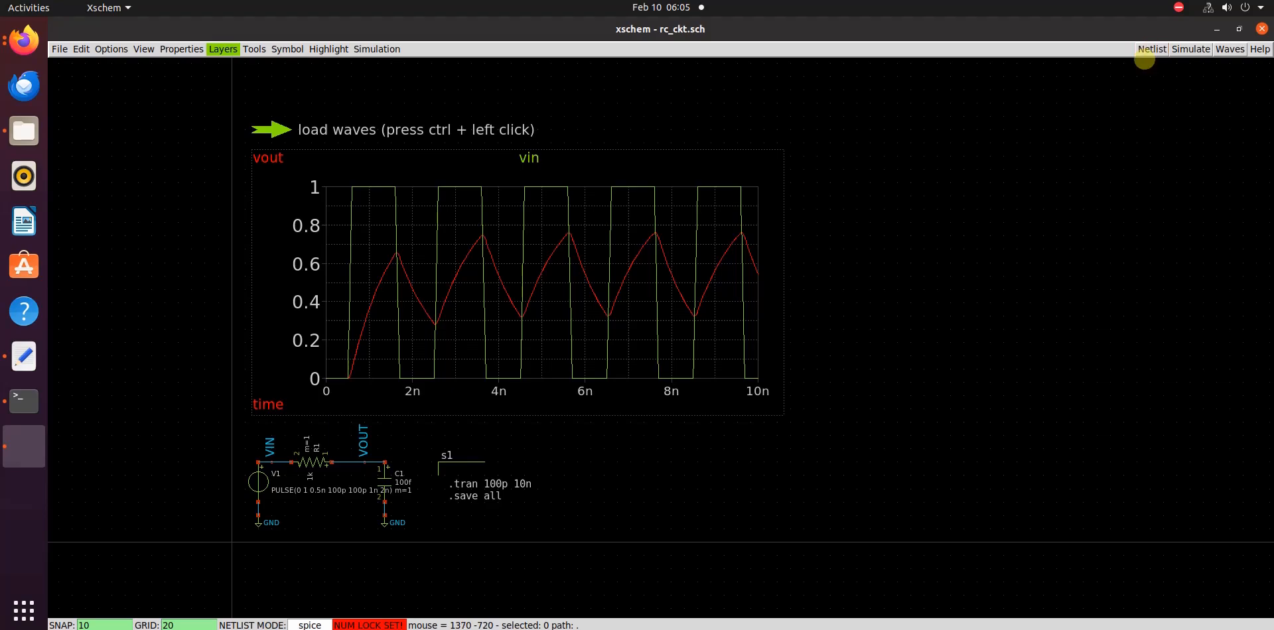
pyautogui.click(1186, 51)
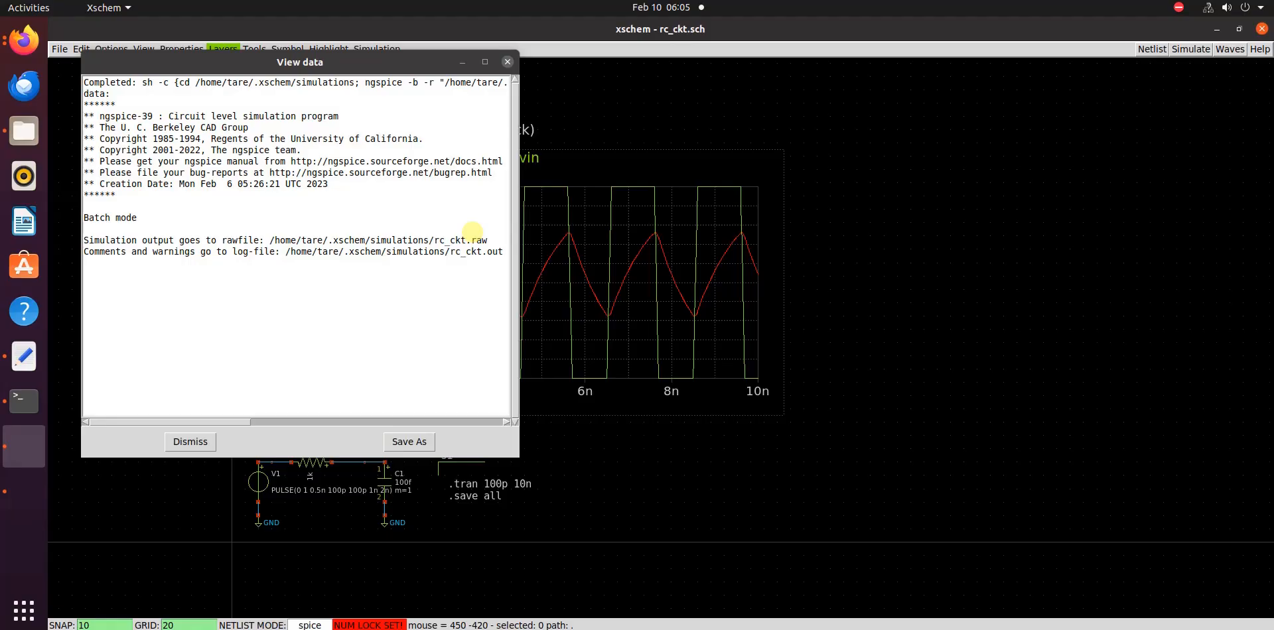
pyautogui.click(507, 62)
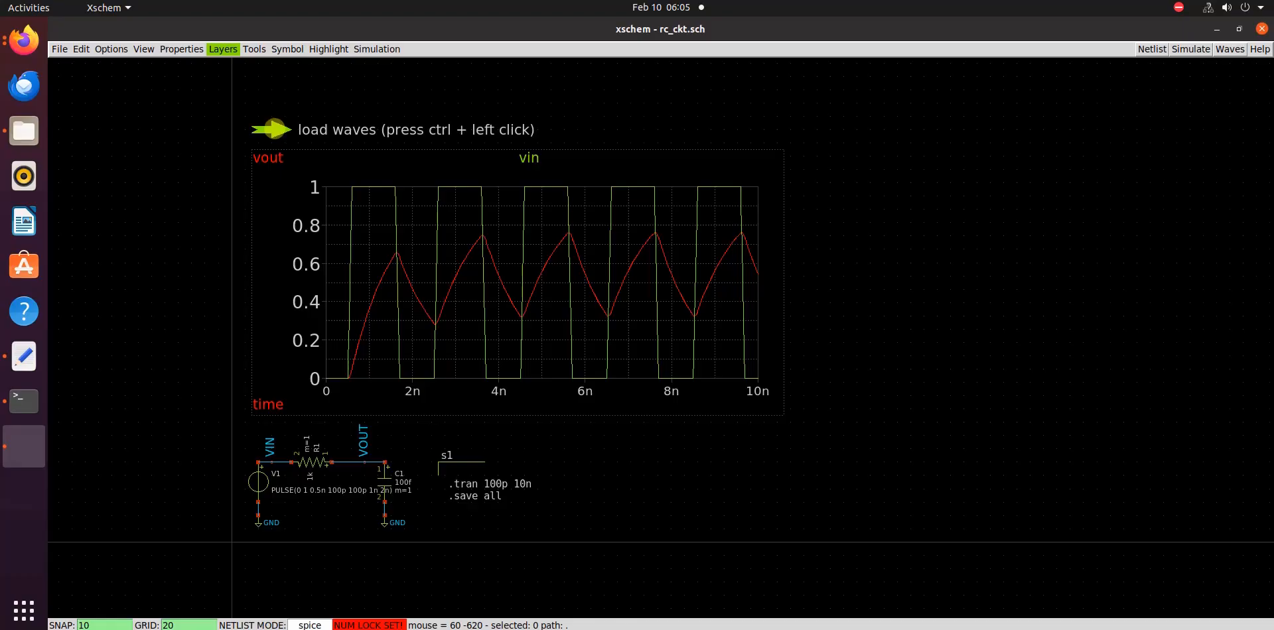
pyautogui.keyDown('ctrl'); pyautogui.click(272, 129); pyautogui.keyUp('ctrl')
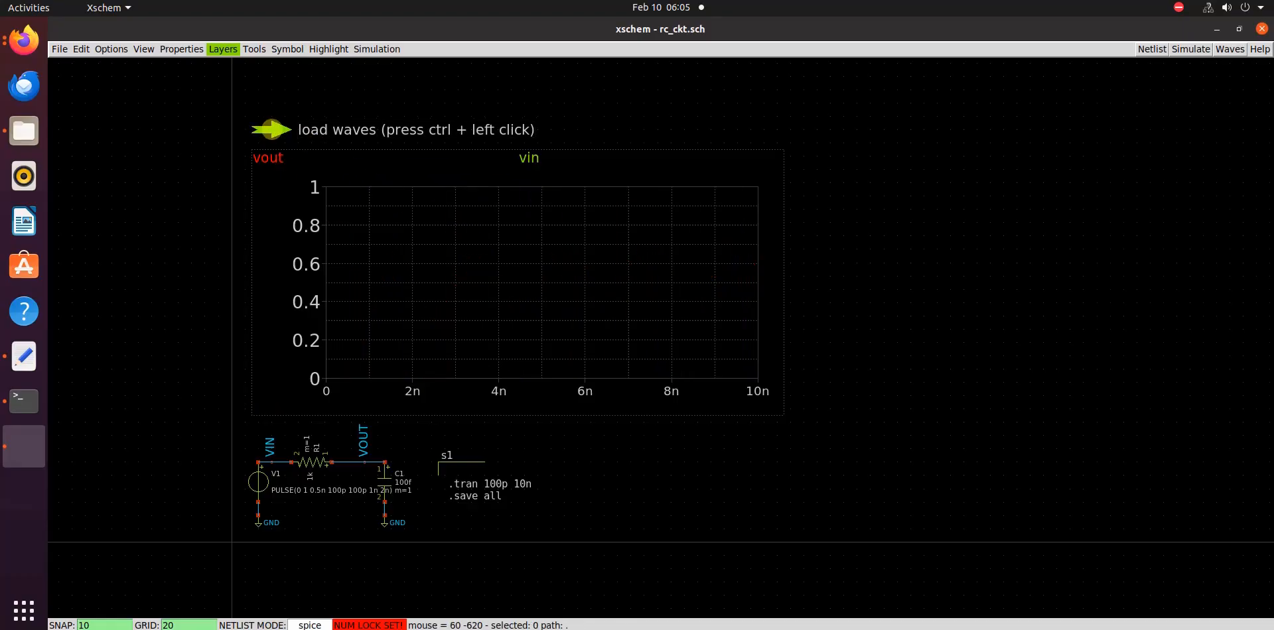
pyautogui.keyDown('ctrl'); pyautogui.click(272, 129); pyautogui.keyUp('ctrl')
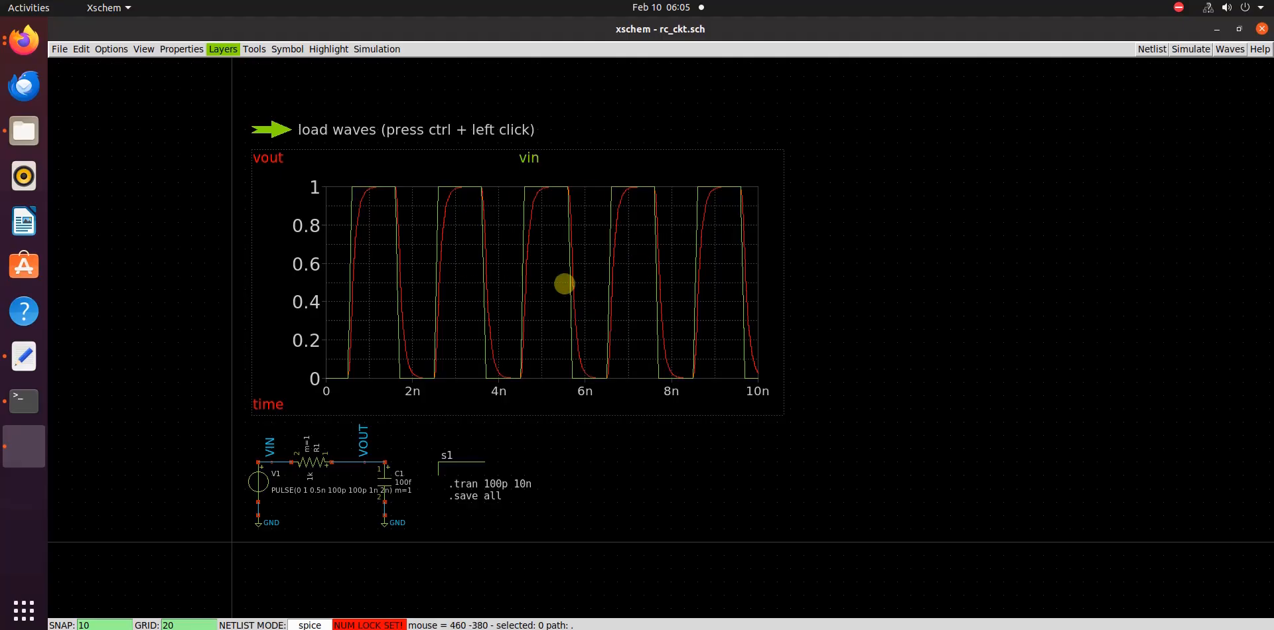